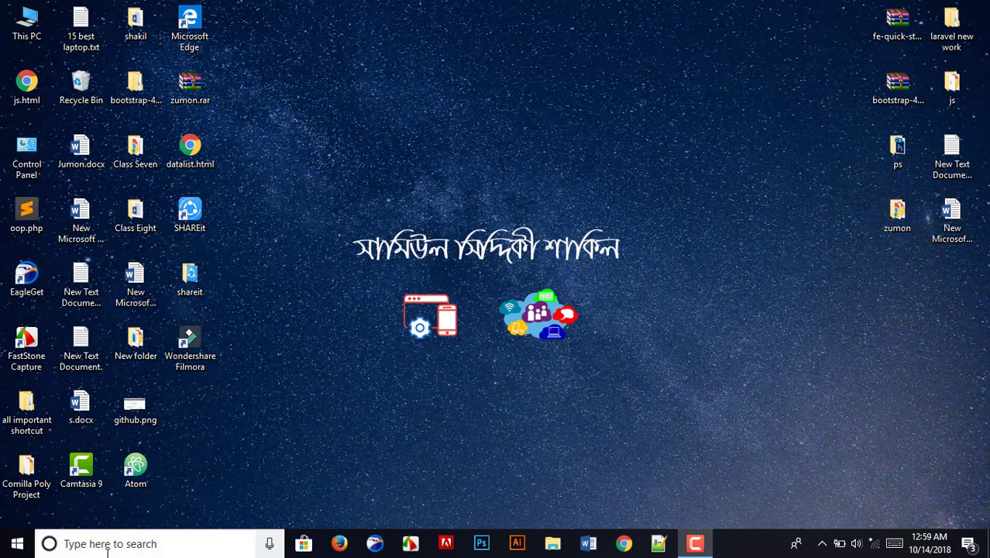
Search for Word and launch Word 2013 from the taskbar.
{"action": "left_click", "coordinate": [16, 547]}
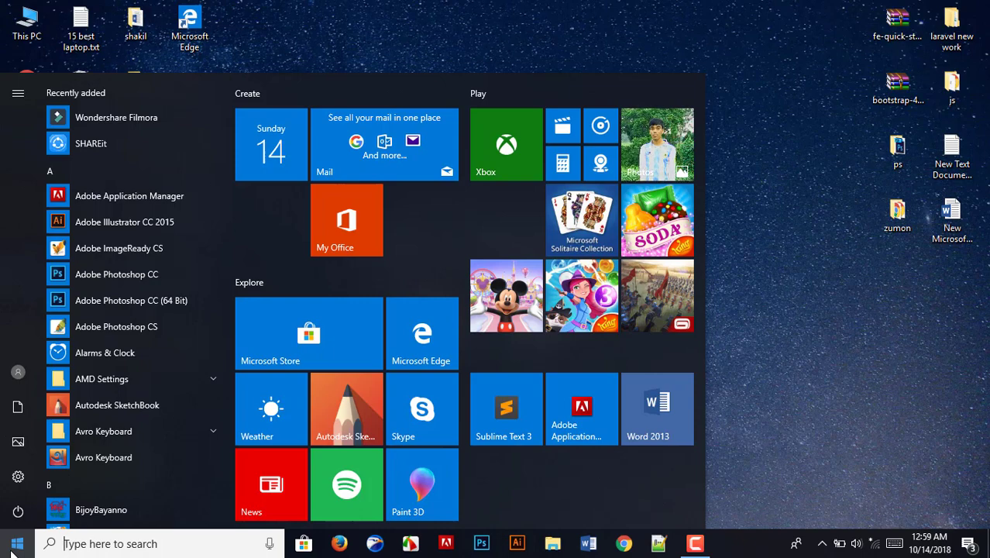
{"action": "type", "text": "wor"}
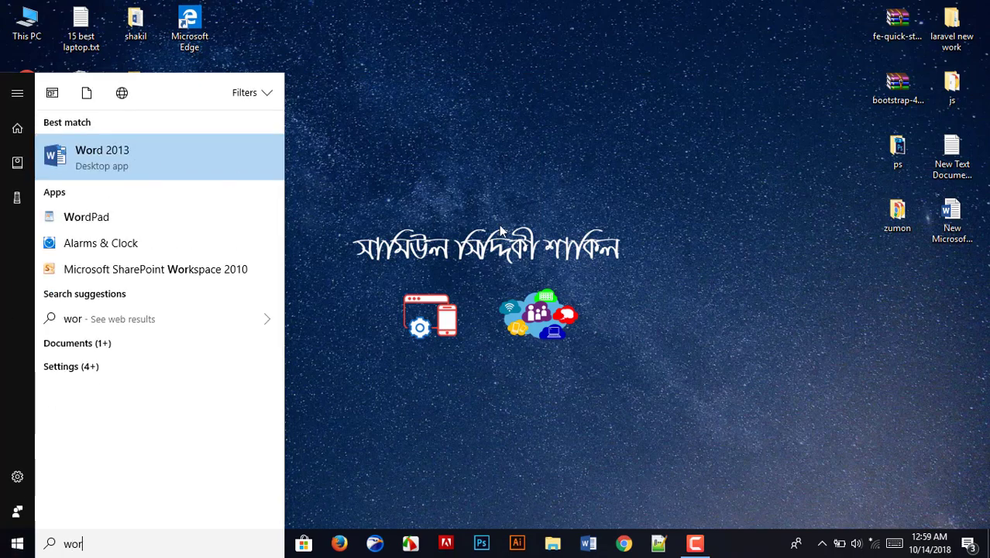
{"action": "right_click", "coordinate": [387, 193]}
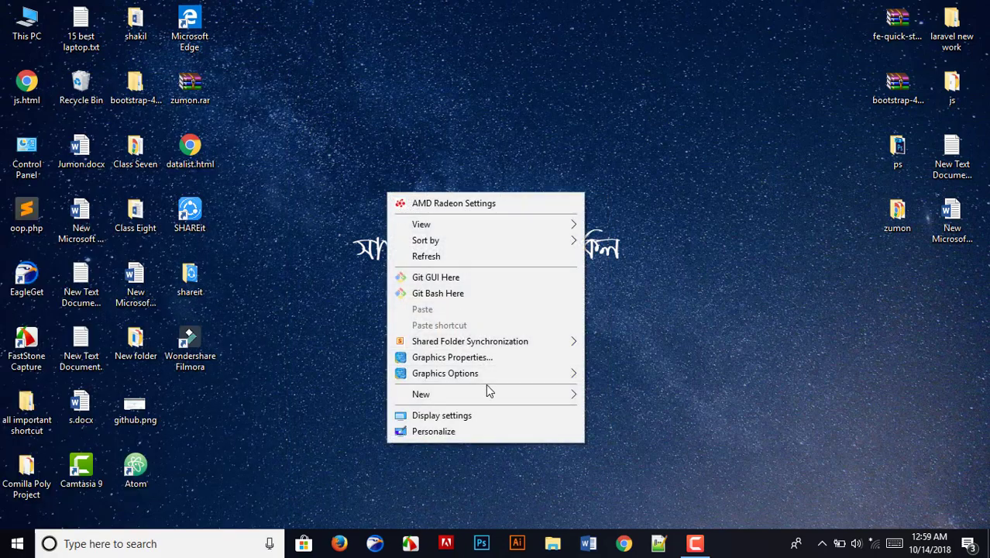
{"action": "mouse_move", "coordinate": [490, 395]}
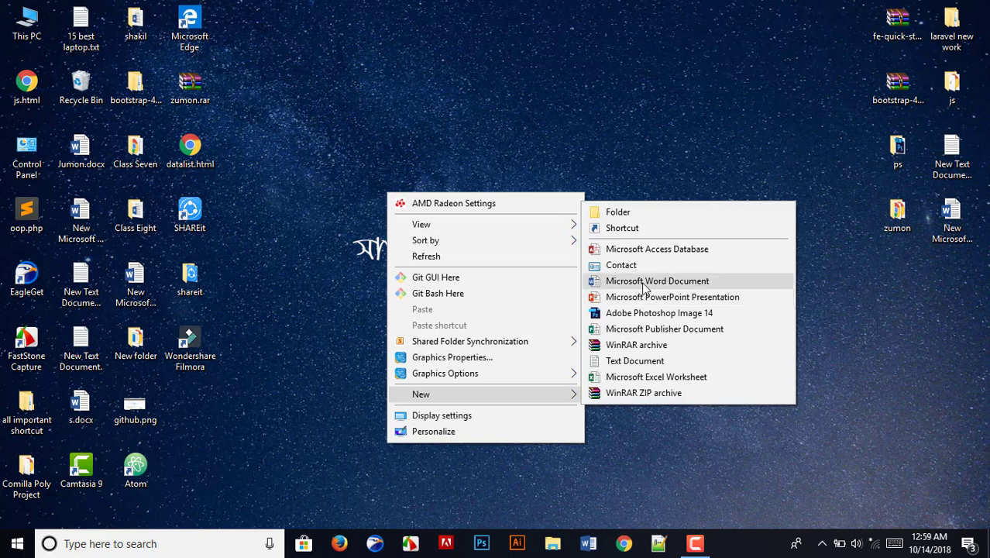
{"action": "left_click", "coordinate": [589, 454]}
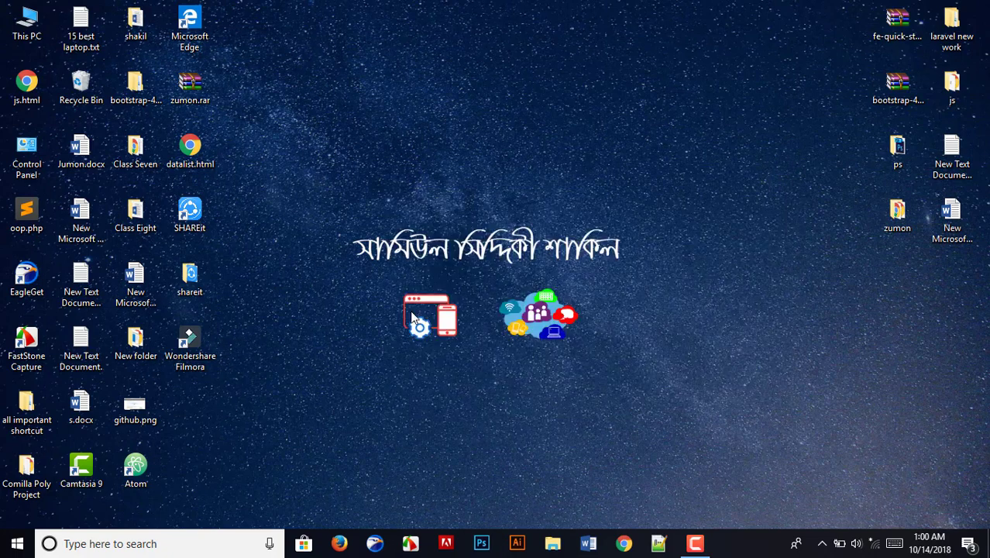
{"action": "left_click", "coordinate": [593, 543]}
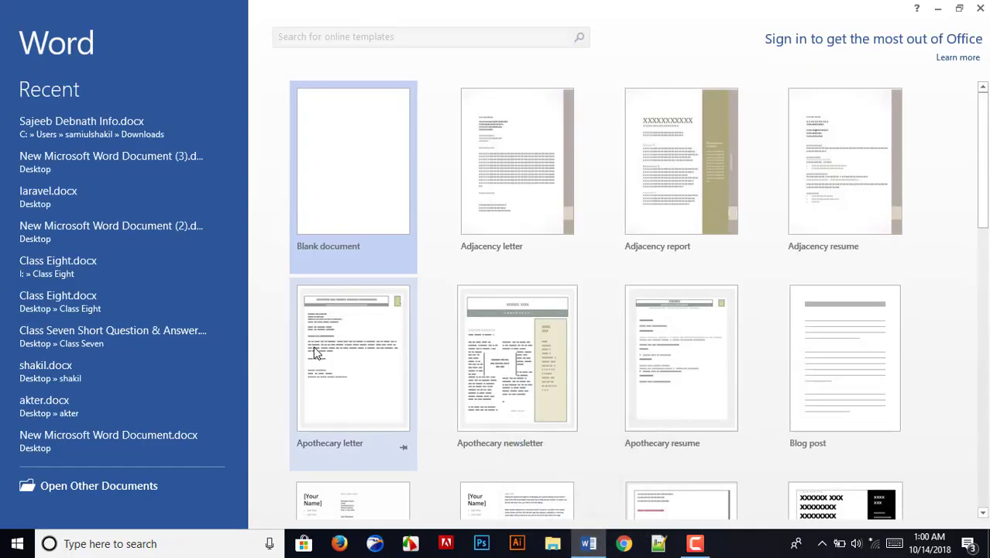
Start a blank document, browse the ribbon tabs, collapse the ribbon and paste the web address.
{"action": "left_click", "coordinate": [344, 182]}
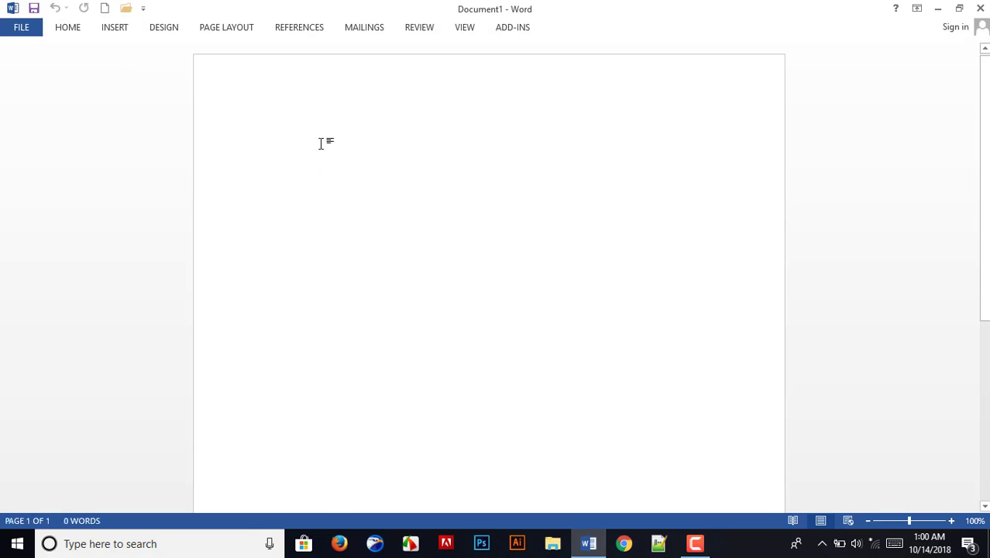
{"action": "left_click", "coordinate": [73, 31]}
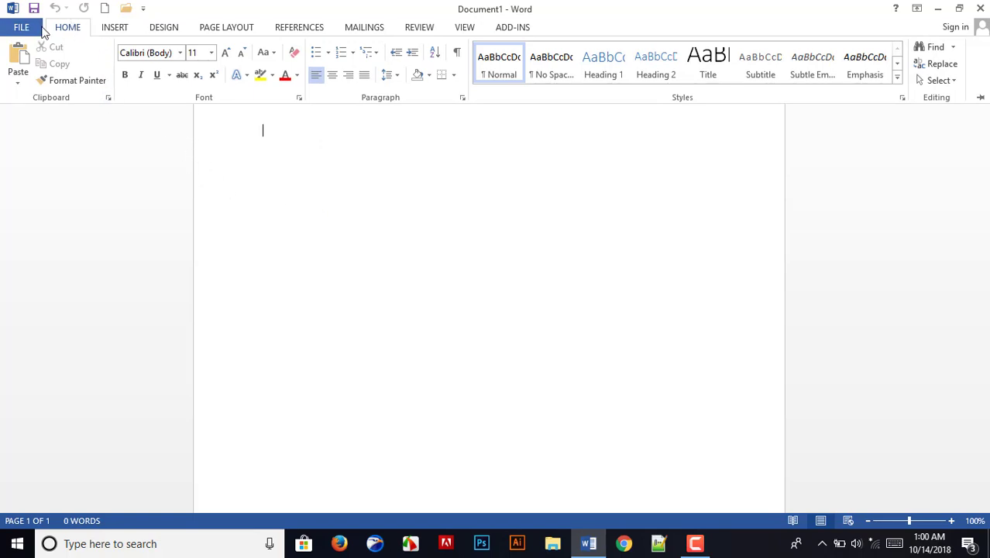
{"action": "left_click", "coordinate": [124, 34]}
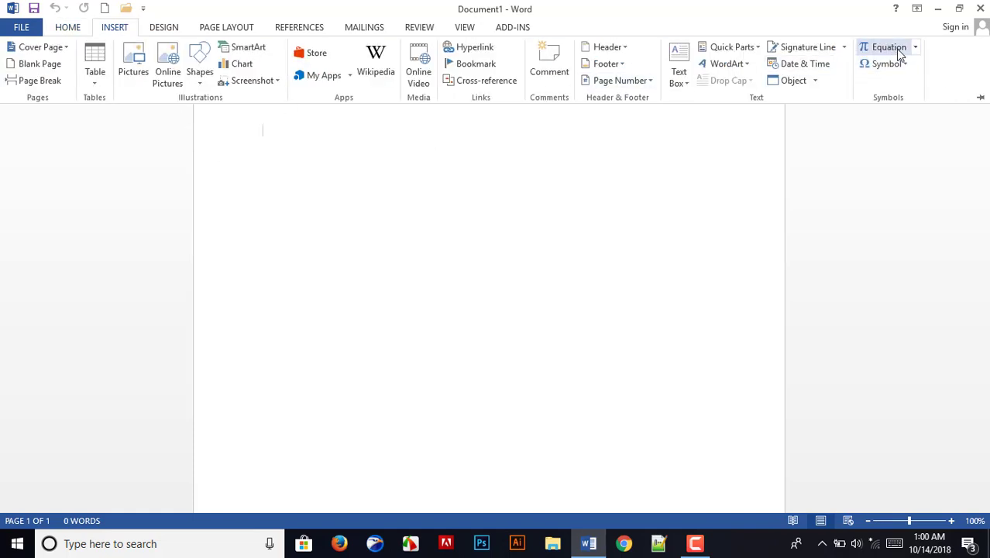
{"action": "left_click", "coordinate": [163, 27]}
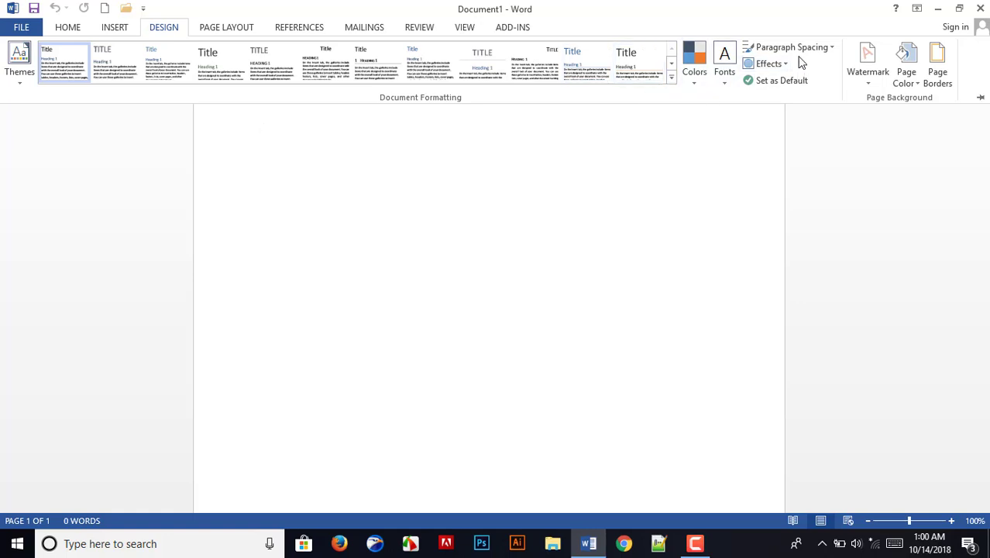
{"action": "key", "text": "ctrl+F1"}
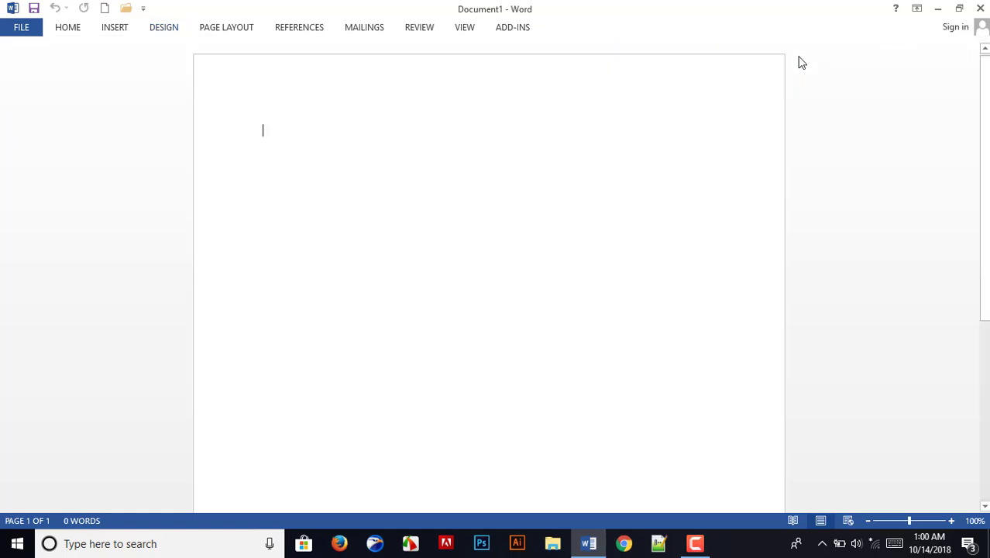
{"action": "key", "text": "ctrl+v"}
{"action": "key", "text": "ctrl+v"}
{"action": "key", "text": "ctrl+v"}
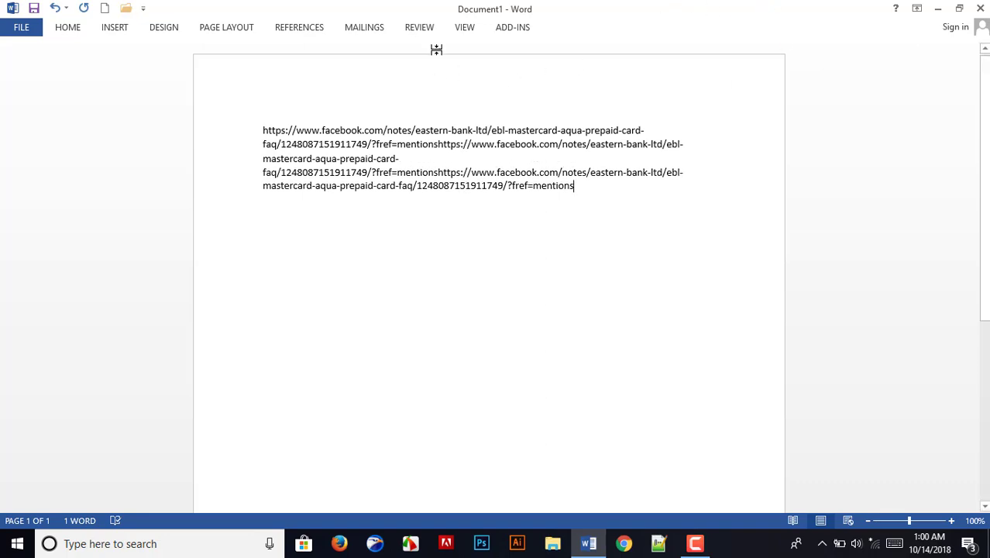
Choose Relaxed under Paragraph Spacing on the Design tab.
{"action": "left_click", "coordinate": [221, 31]}
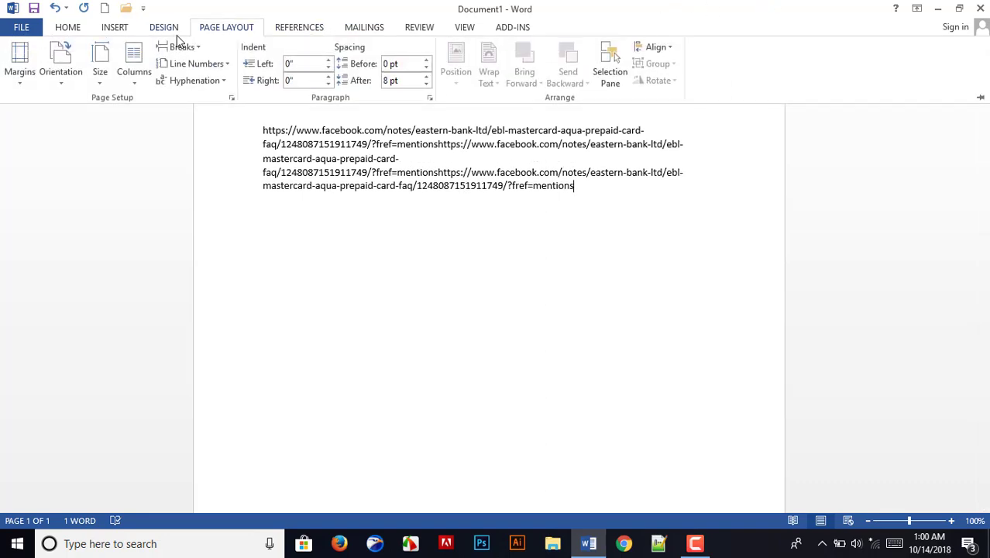
{"action": "left_click", "coordinate": [175, 33]}
{"action": "left_click", "coordinate": [832, 48]}
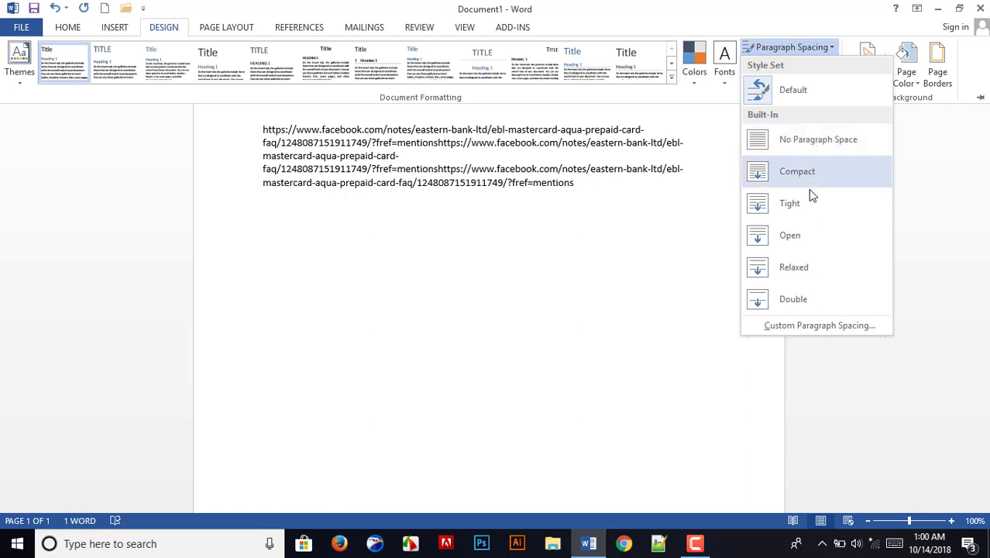
{"action": "left_click", "coordinate": [808, 268]}
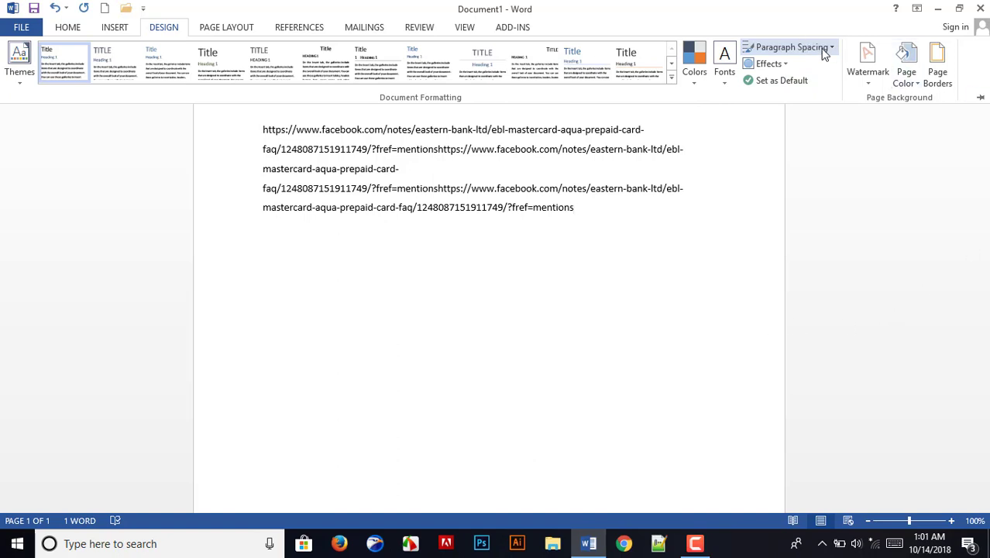
Apply the diagonal CONFIDENTIAL 1 watermark, then remove it again.
{"action": "left_click", "coordinate": [868, 86]}
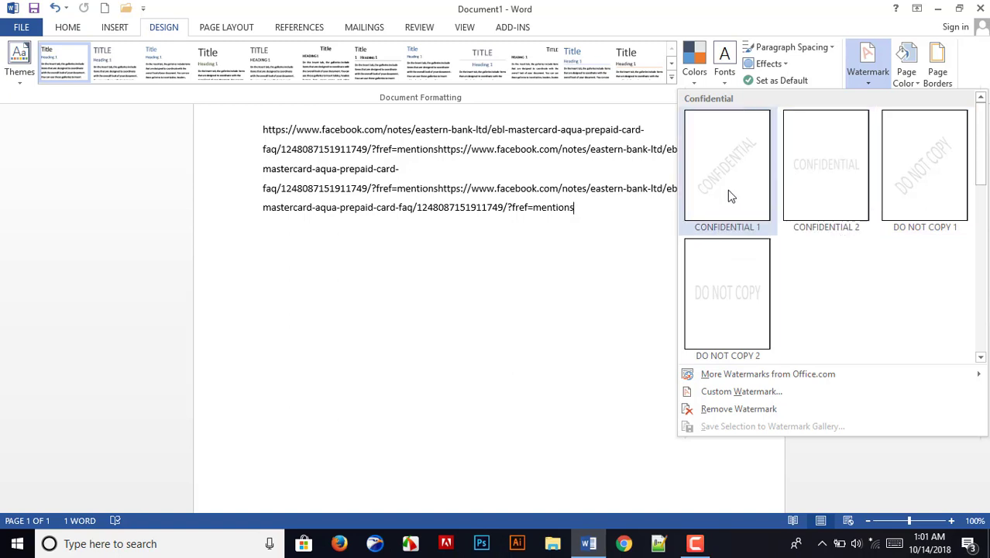
{"action": "left_click", "coordinate": [737, 160]}
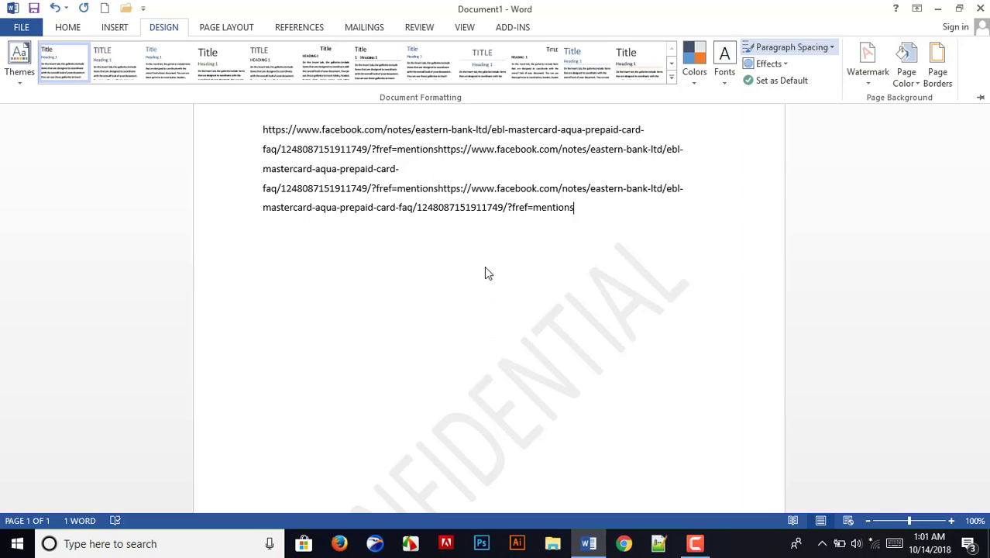
{"action": "scroll", "coordinate": [491, 337], "scroll_direction": "down", "scroll_amount": 7}
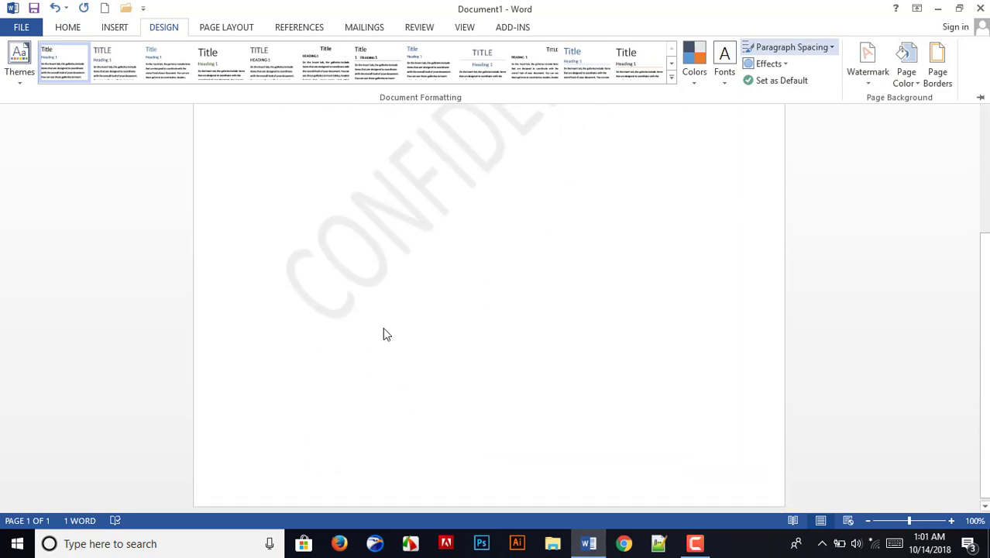
{"action": "scroll", "coordinate": [441, 375], "scroll_direction": "up", "scroll_amount": 7}
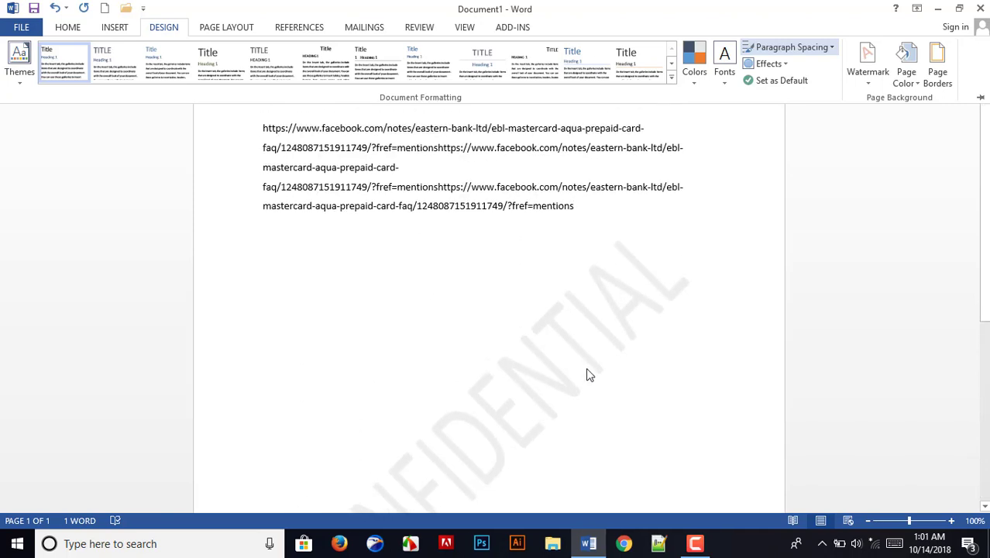
{"action": "left_click", "coordinate": [867, 62]}
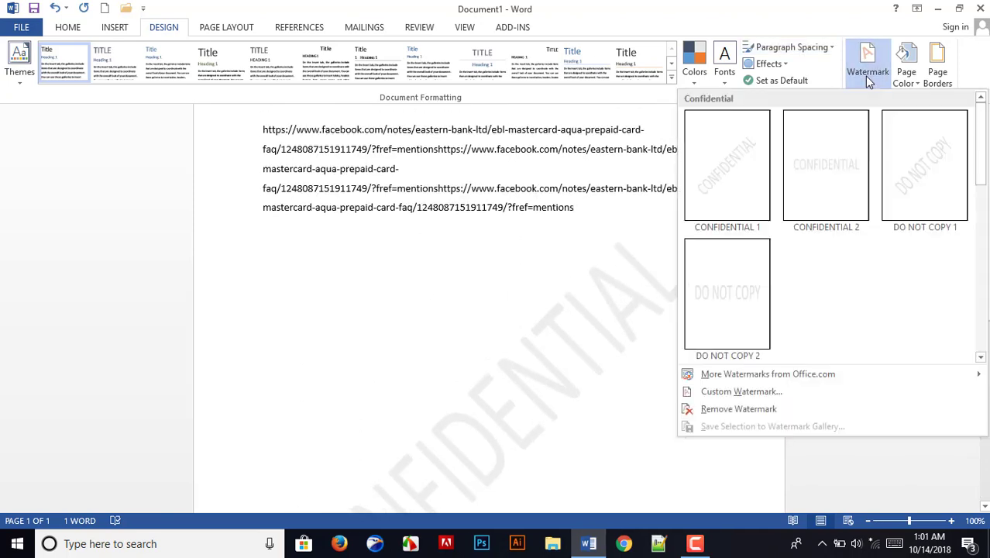
{"action": "left_click", "coordinate": [730, 409]}
{"action": "scroll", "coordinate": [381, 451], "scroll_direction": "down", "scroll_amount": 3}
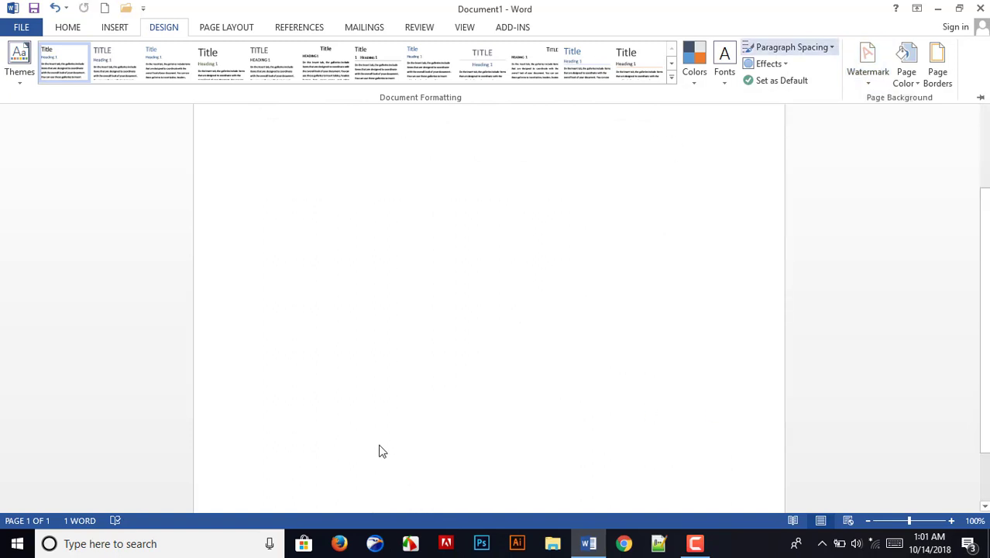
{"action": "scroll", "coordinate": [379, 451], "scroll_direction": "up", "scroll_amount": 3}
Try the horizontal CONFIDENTIAL 2 watermark, then replace it with the diagonal DO NOT COPY 1.
{"action": "left_click", "coordinate": [888, 81]}
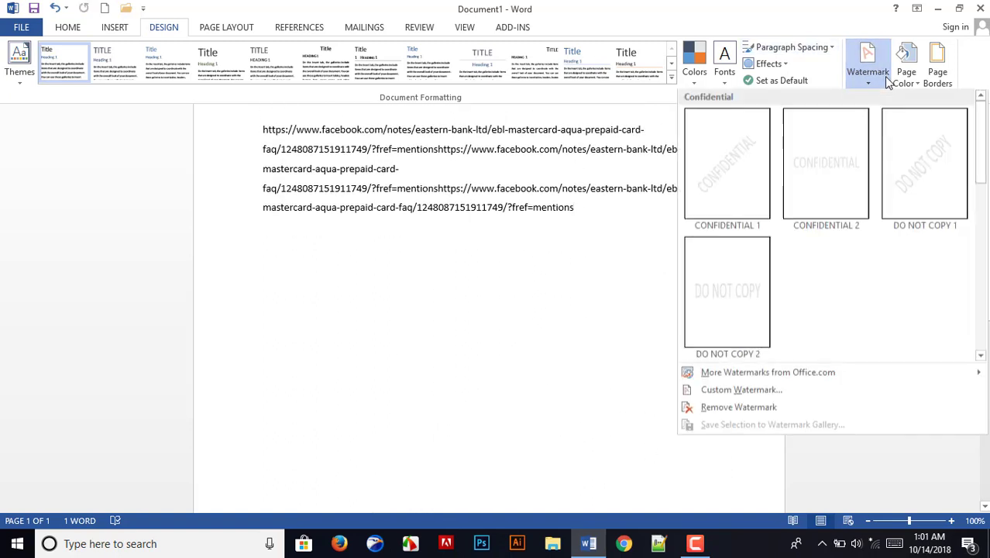
{"action": "left_click", "coordinate": [826, 191]}
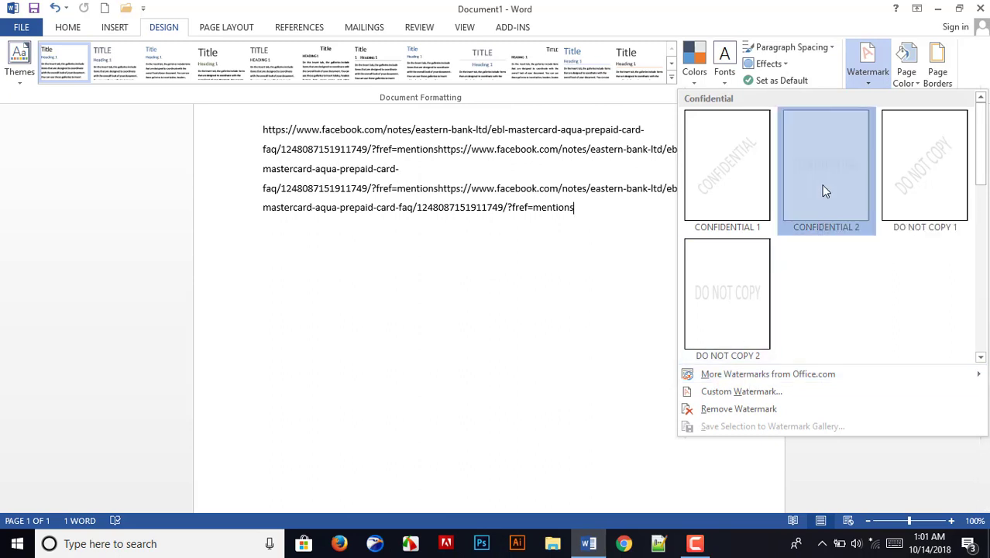
{"action": "scroll", "coordinate": [542, 286], "scroll_direction": "down", "scroll_amount": 4}
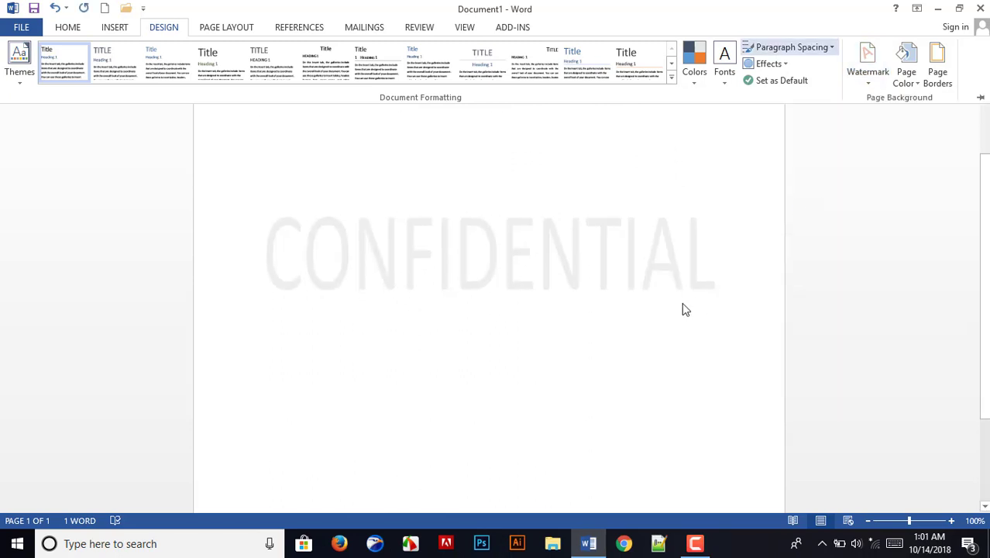
{"action": "scroll", "coordinate": [689, 305], "scroll_direction": "up", "scroll_amount": 4}
{"action": "left_click", "coordinate": [867, 70]}
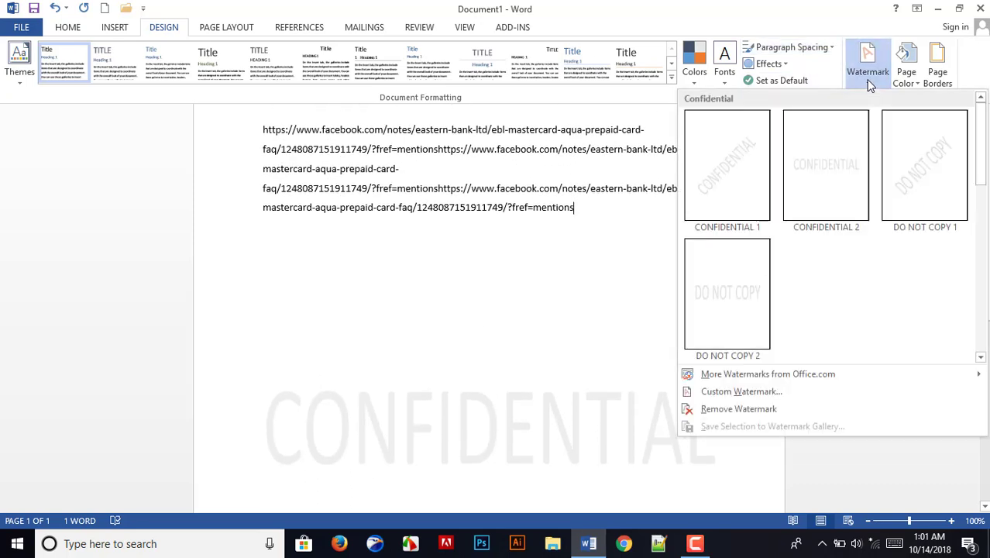
{"action": "left_click", "coordinate": [918, 167]}
{"action": "scroll", "coordinate": [520, 330], "scroll_direction": "down", "scroll_amount": 3}
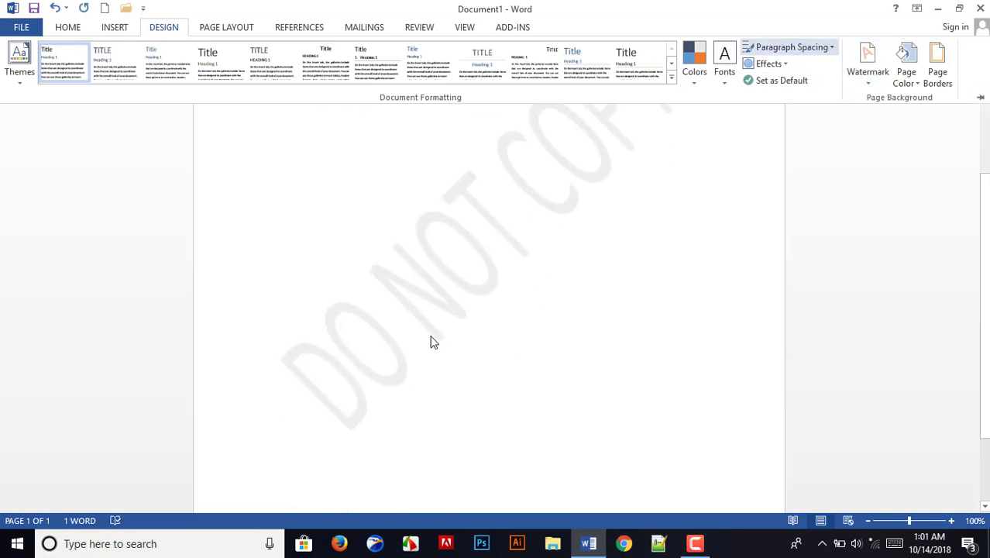
{"action": "scroll", "coordinate": [433, 342], "scroll_direction": "up", "scroll_amount": 3}
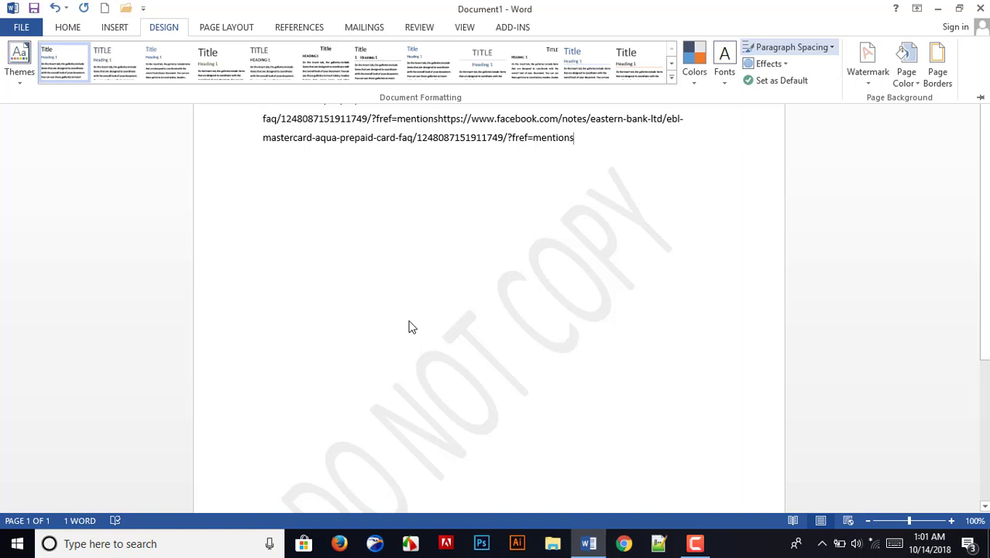
{"action": "scroll", "coordinate": [453, 347], "scroll_direction": "up", "scroll_amount": 2}
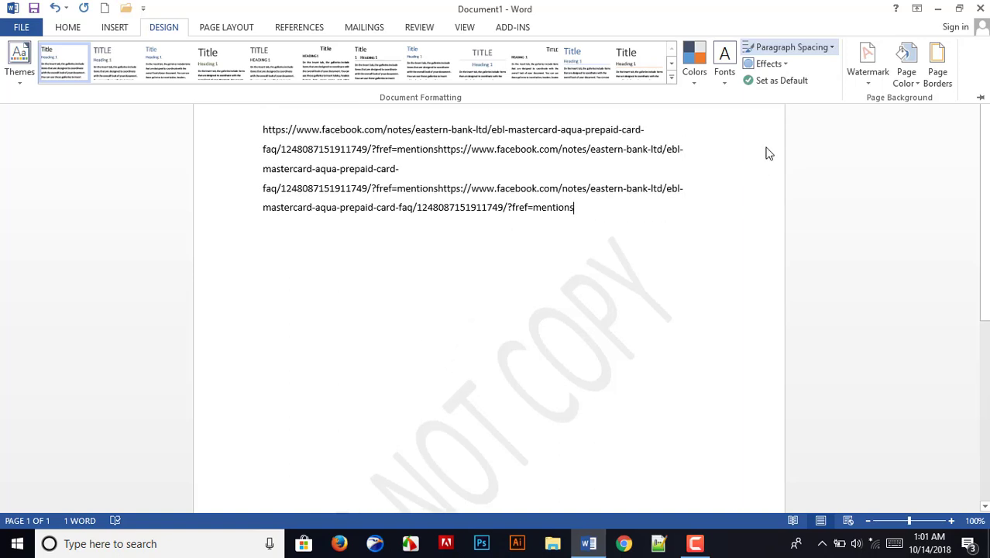
{"action": "left_click", "coordinate": [865, 82]}
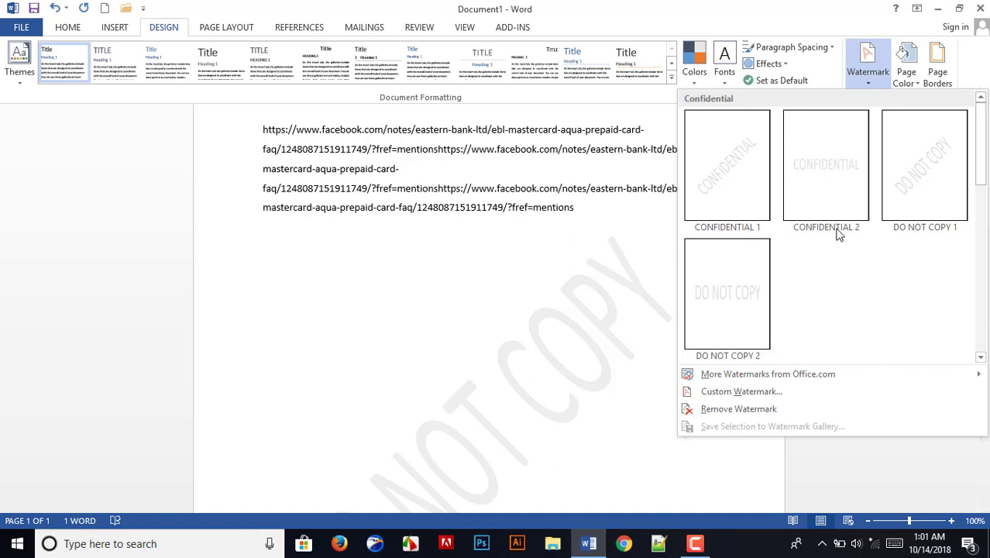
Set a custom picture watermark using the black-naped monarch bird photo from the computer.
{"action": "left_click", "coordinate": [747, 394]}
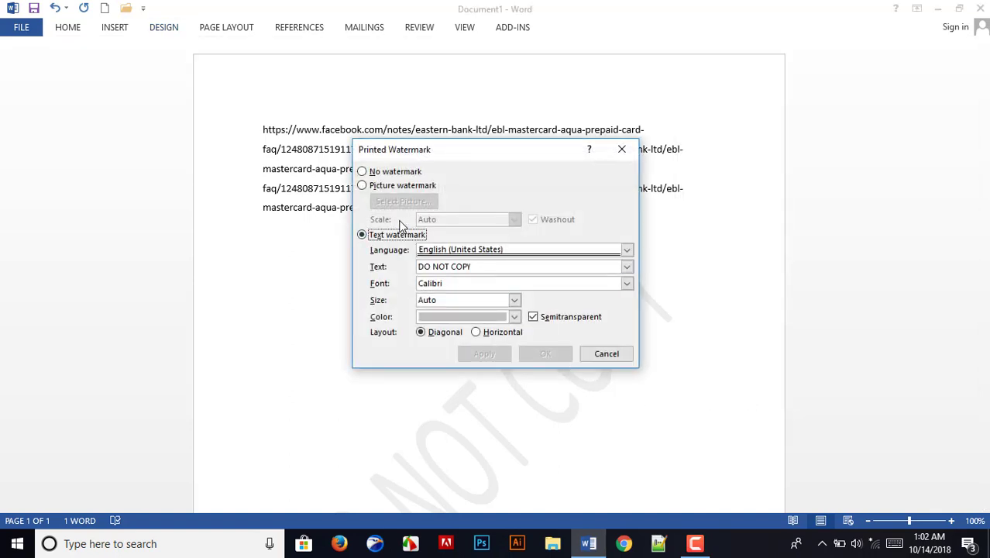
{"action": "left_click", "coordinate": [375, 172]}
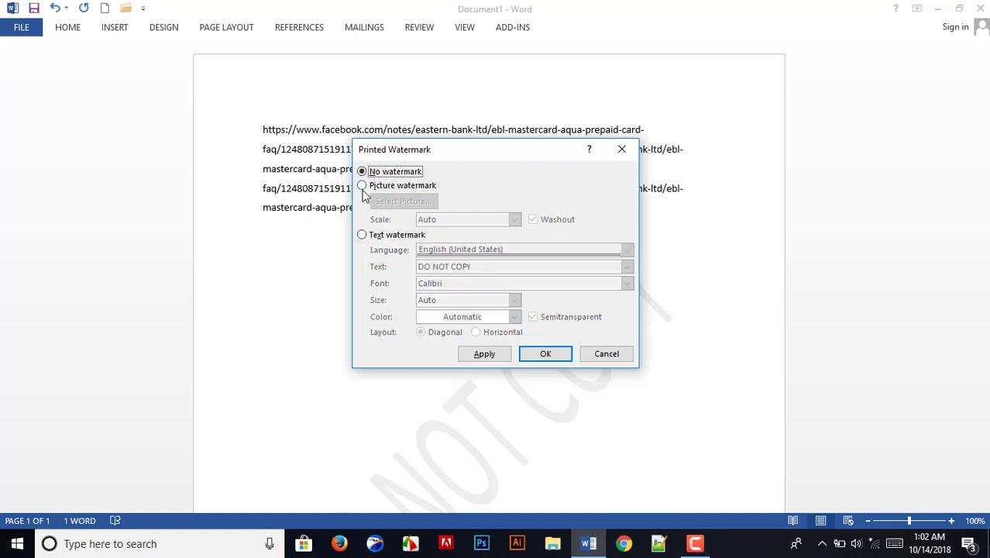
{"action": "left_click", "coordinate": [363, 187]}
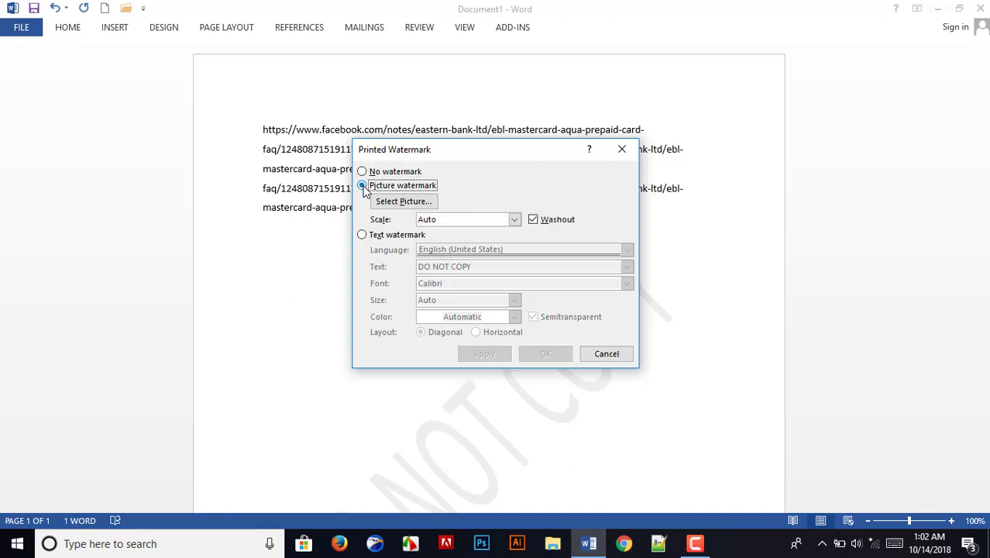
{"action": "left_click", "coordinate": [416, 203]}
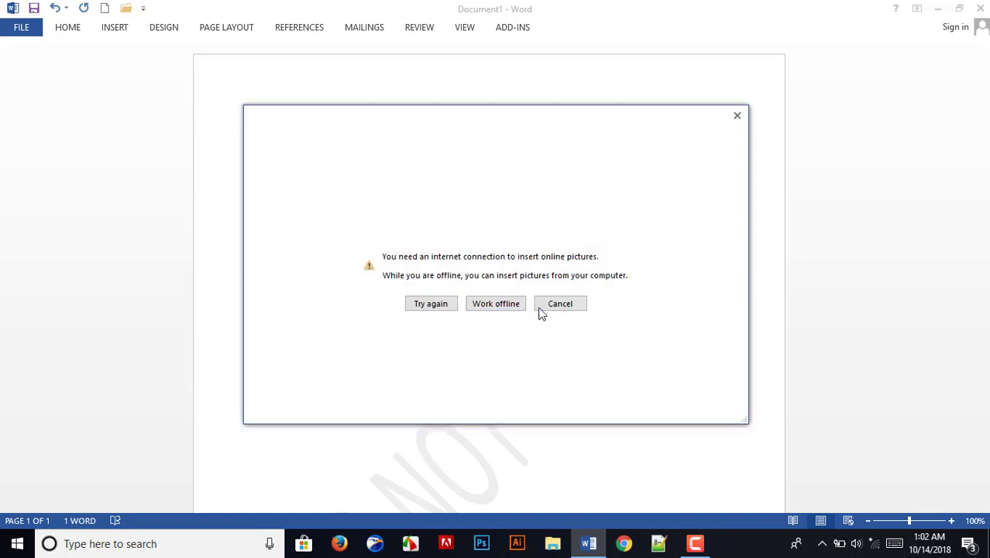
{"action": "left_click", "coordinate": [496, 304]}
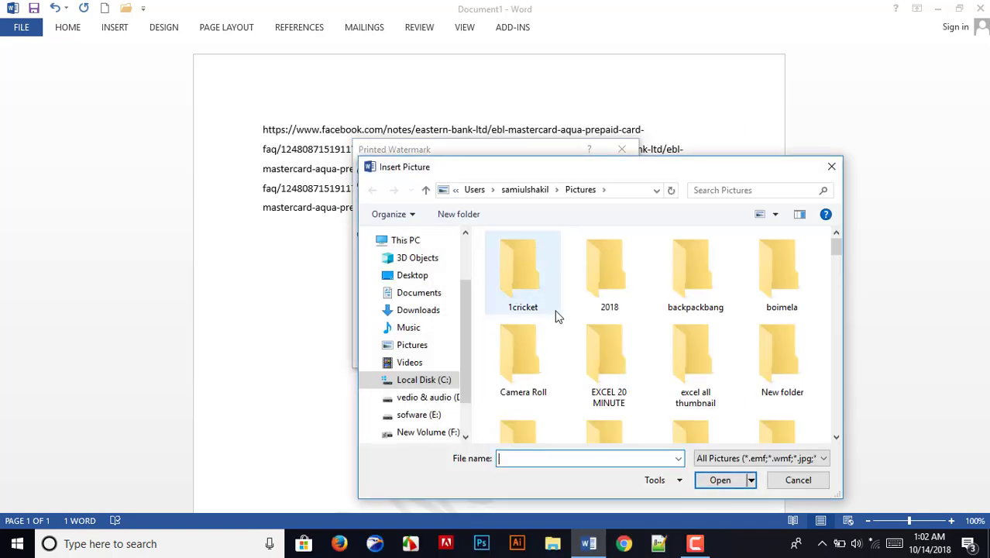
{"action": "scroll", "coordinate": [552, 317], "scroll_direction": "down", "scroll_amount": 3}
{"action": "scroll", "coordinate": [552, 318], "scroll_direction": "down", "scroll_amount": 10}
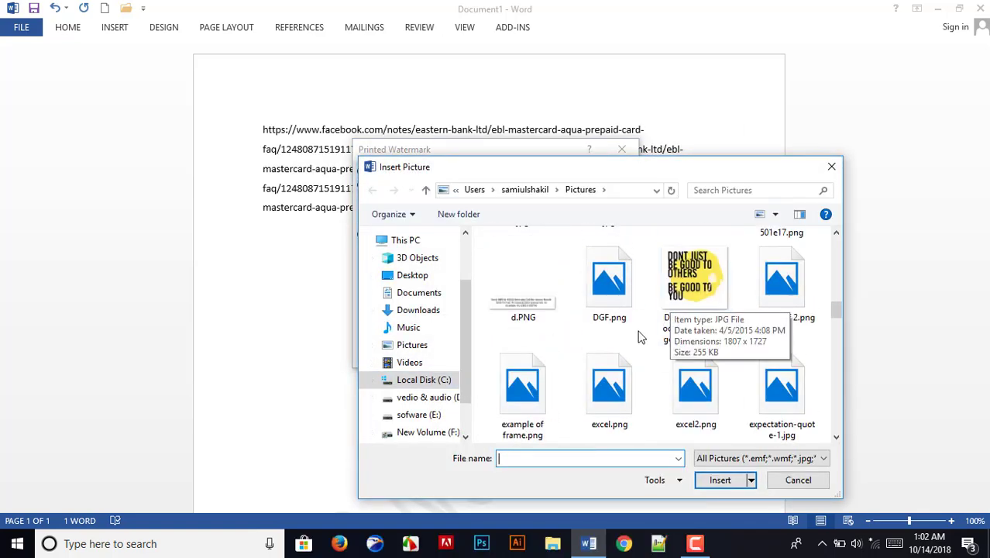
{"action": "scroll", "coordinate": [543, 368], "scroll_direction": "up", "scroll_amount": 5}
{"action": "left_click", "coordinate": [542, 370]}
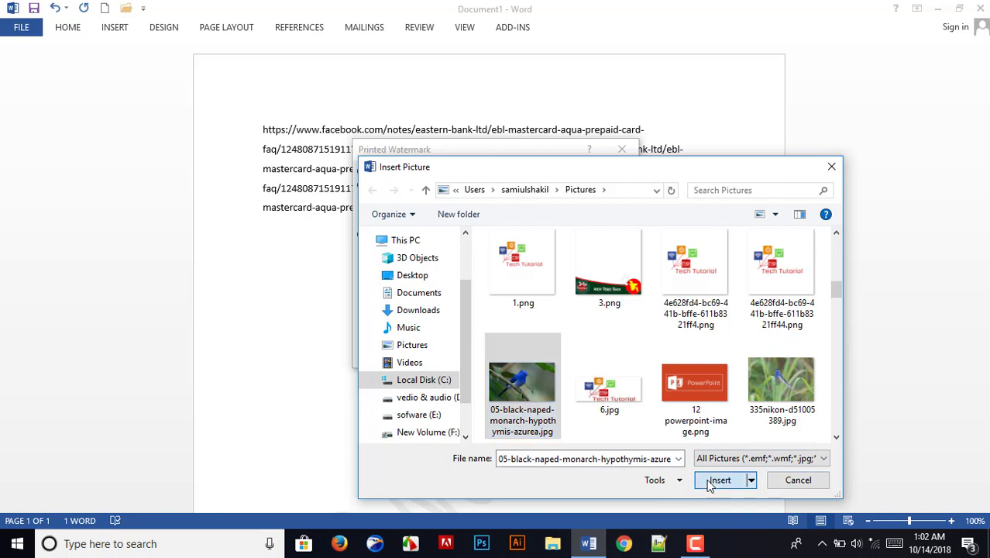
{"action": "left_click", "coordinate": [714, 480]}
{"action": "left_click", "coordinate": [557, 353]}
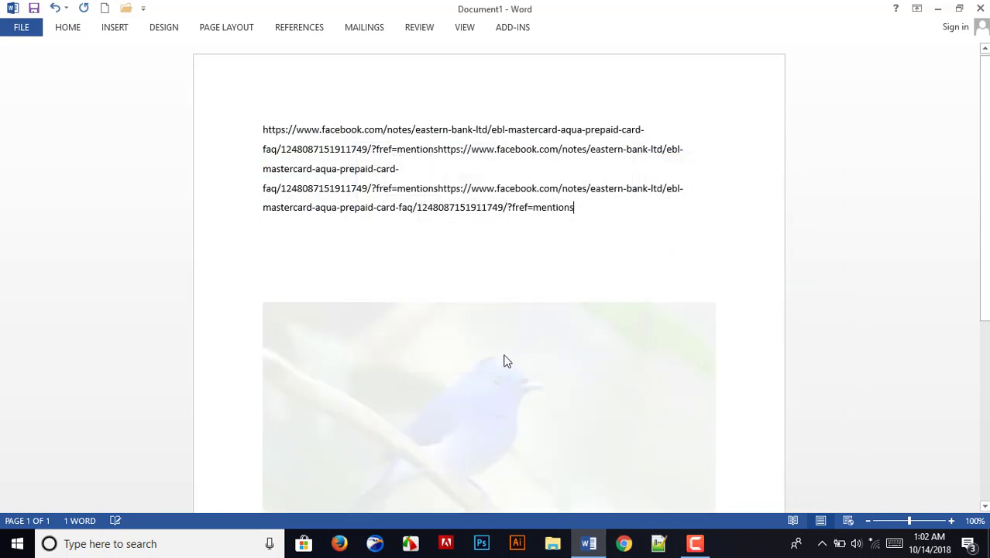
Remove the bird picture watermark from the page.
{"action": "scroll", "coordinate": [435, 305], "scroll_direction": "down", "scroll_amount": 3}
{"action": "scroll", "coordinate": [449, 313], "scroll_direction": "down", "scroll_amount": 1}
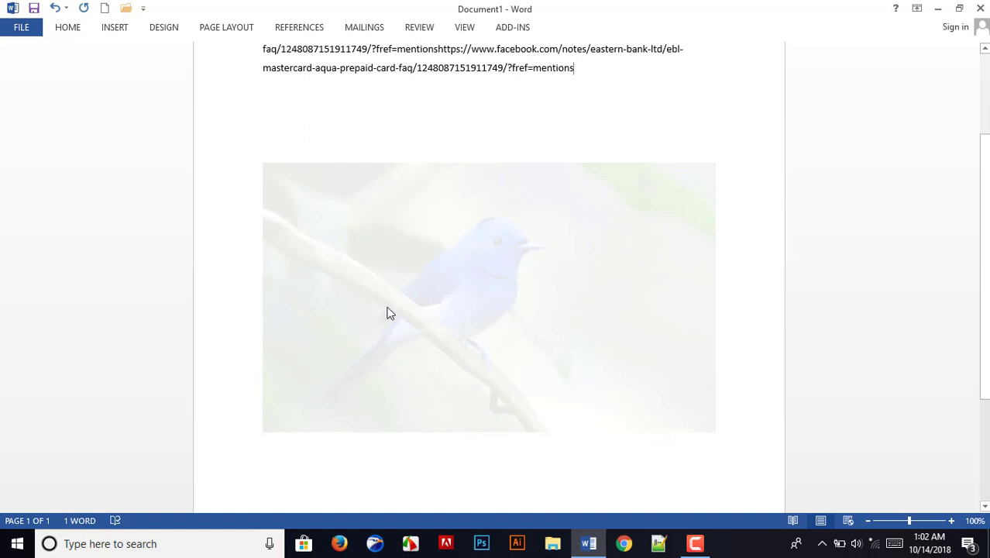
{"action": "scroll", "coordinate": [387, 312], "scroll_direction": "down", "scroll_amount": 3}
{"action": "scroll", "coordinate": [397, 321], "scroll_direction": "up", "scroll_amount": 2}
{"action": "scroll", "coordinate": [434, 313], "scroll_direction": "down", "scroll_amount": 2}
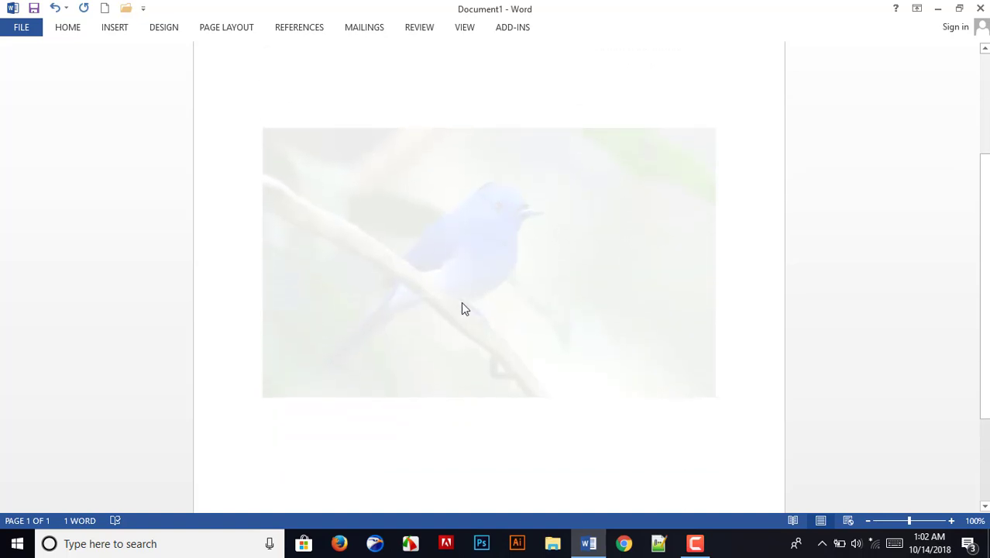
{"action": "left_click", "coordinate": [438, 223]}
{"action": "scroll", "coordinate": [515, 305], "scroll_direction": "up", "scroll_amount": 3}
{"action": "scroll", "coordinate": [531, 322], "scroll_direction": "up", "scroll_amount": 2}
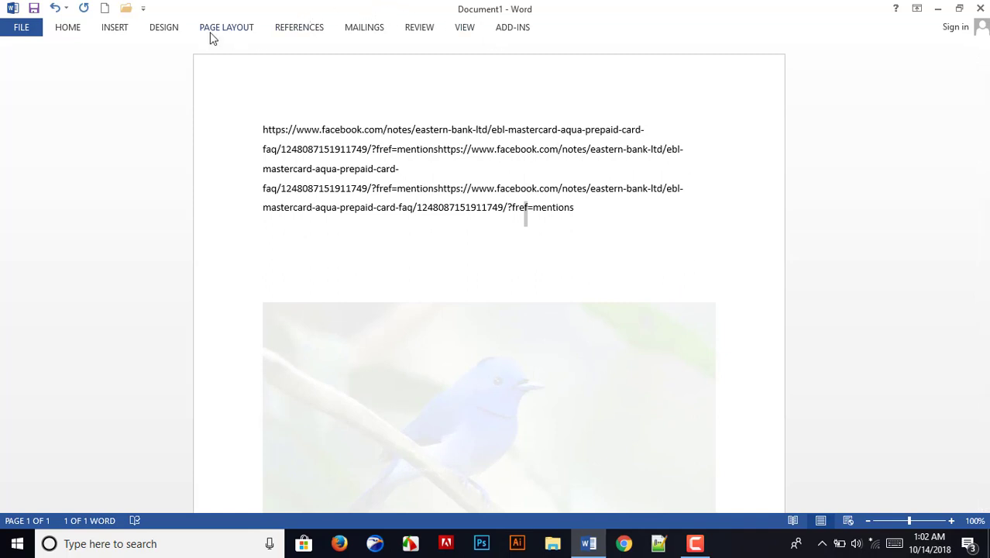
{"action": "left_click", "coordinate": [164, 28]}
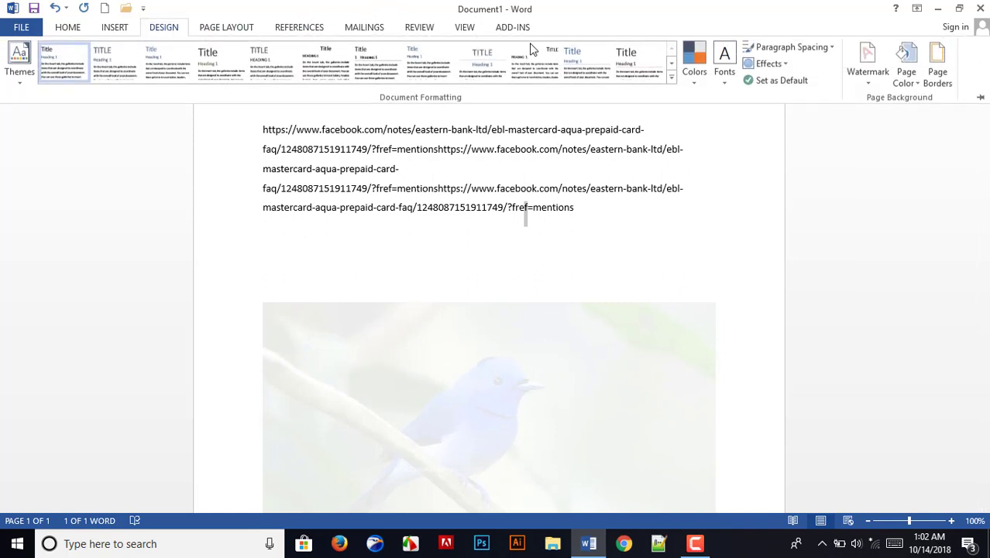
{"action": "left_click", "coordinate": [868, 65]}
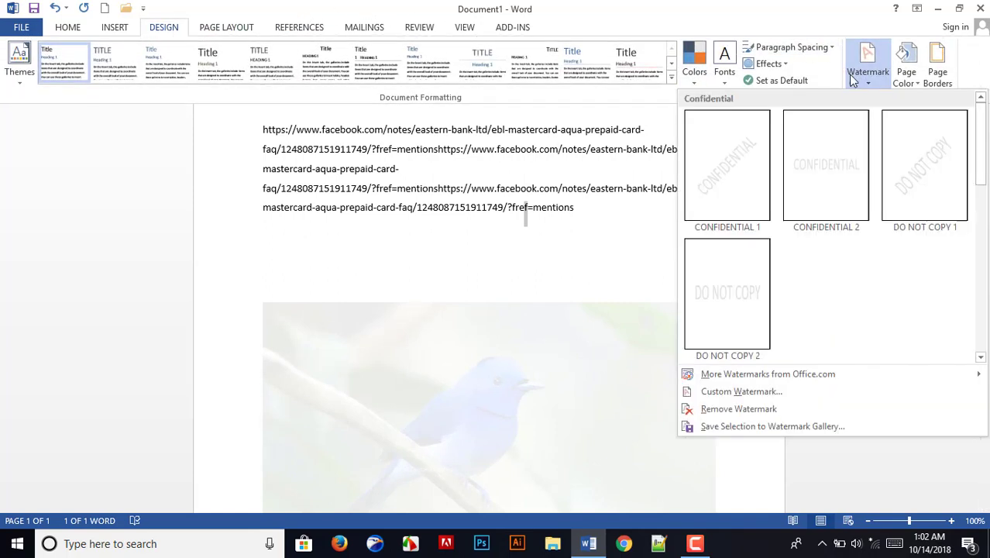
{"action": "left_click", "coordinate": [745, 408]}
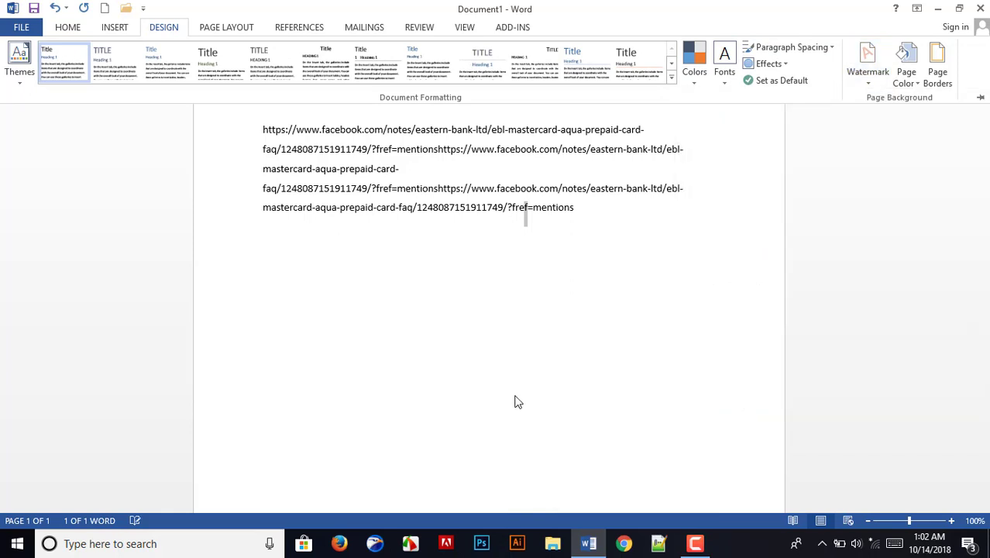
Open Custom Watermark, choose Picture watermark and keep its scale at Auto.
{"action": "scroll", "coordinate": [503, 369], "scroll_direction": "down", "scroll_amount": 3}
{"action": "scroll", "coordinate": [503, 369], "scroll_direction": "up", "scroll_amount": 3}
{"action": "left_click", "coordinate": [868, 84]}
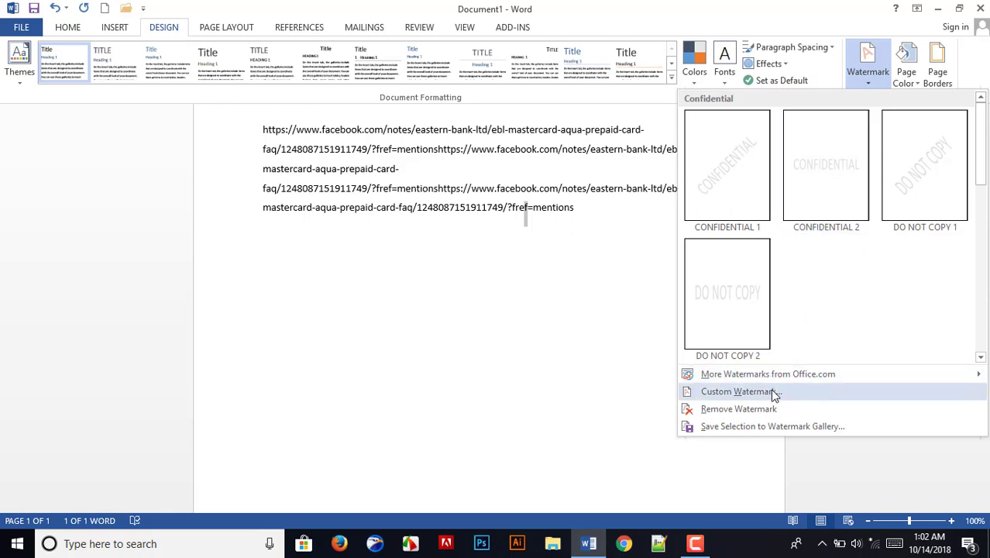
{"action": "left_click", "coordinate": [774, 392]}
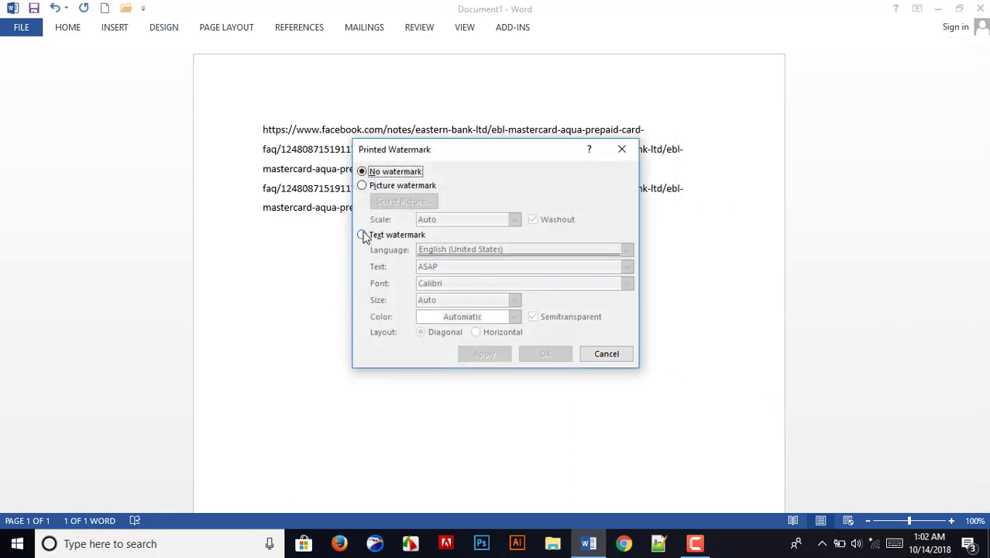
{"action": "left_click", "coordinate": [363, 186]}
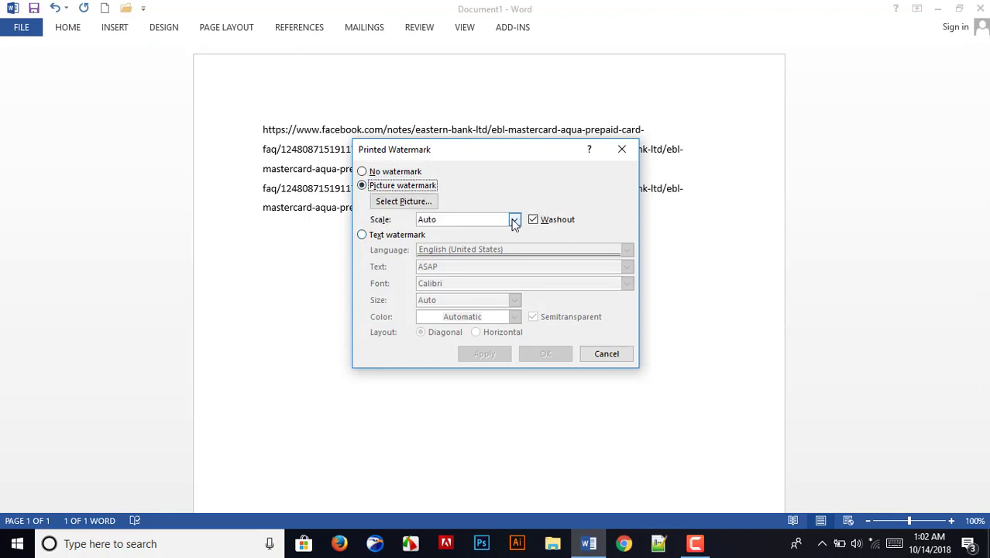
{"action": "left_click", "coordinate": [515, 220]}
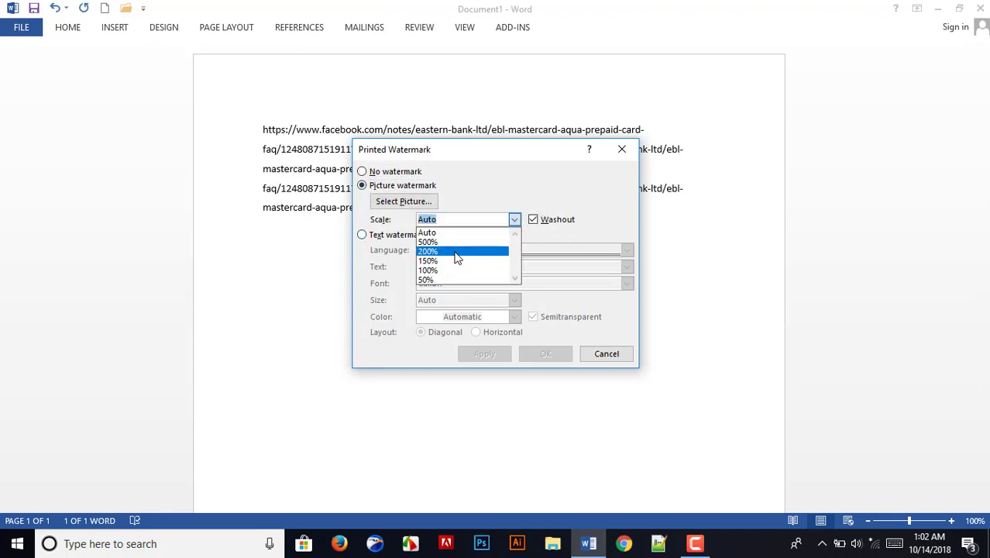
{"action": "left_click", "coordinate": [540, 231]}
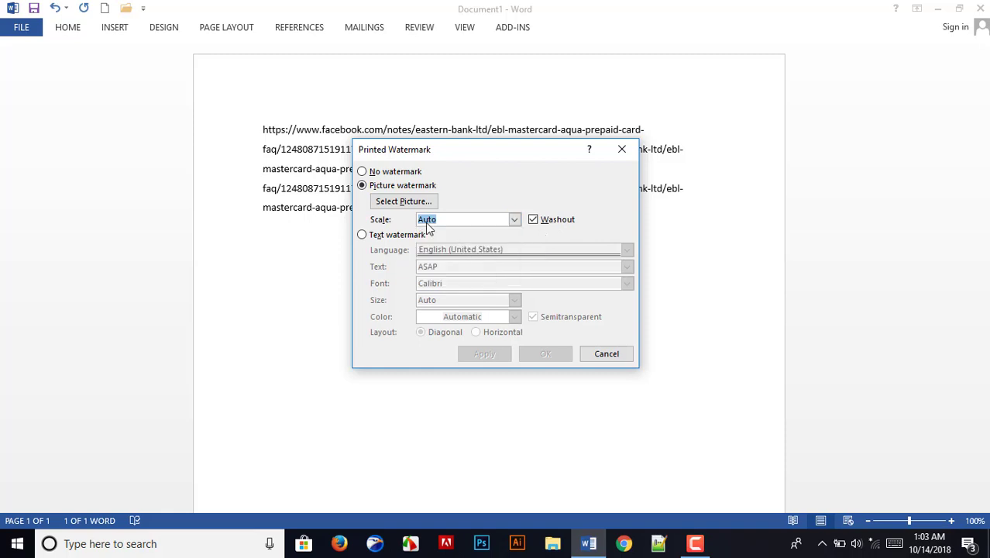
{"action": "left_click", "coordinate": [362, 234]}
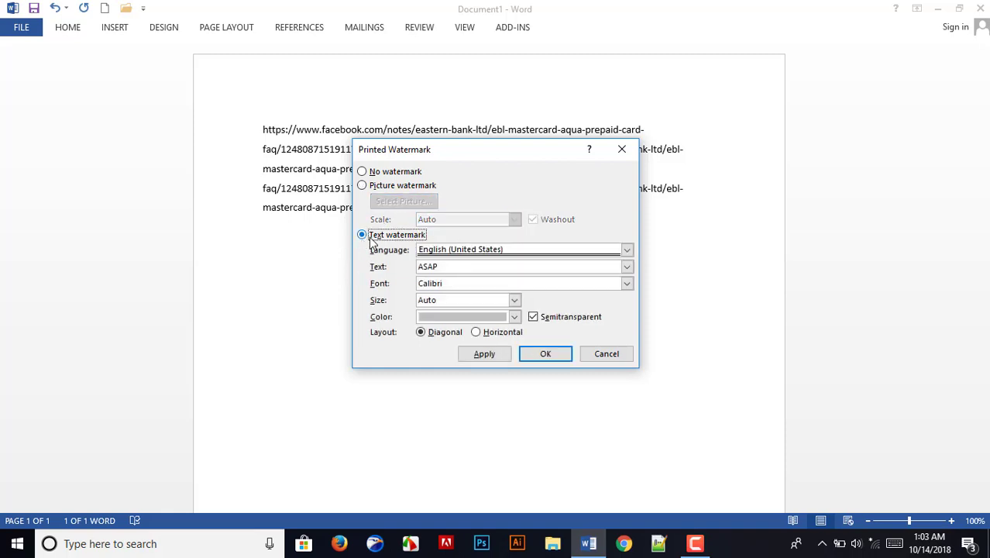
{"action": "left_click", "coordinate": [468, 256]}
{"action": "scroll", "coordinate": [468, 281], "scroll_direction": "down", "scroll_amount": 3}
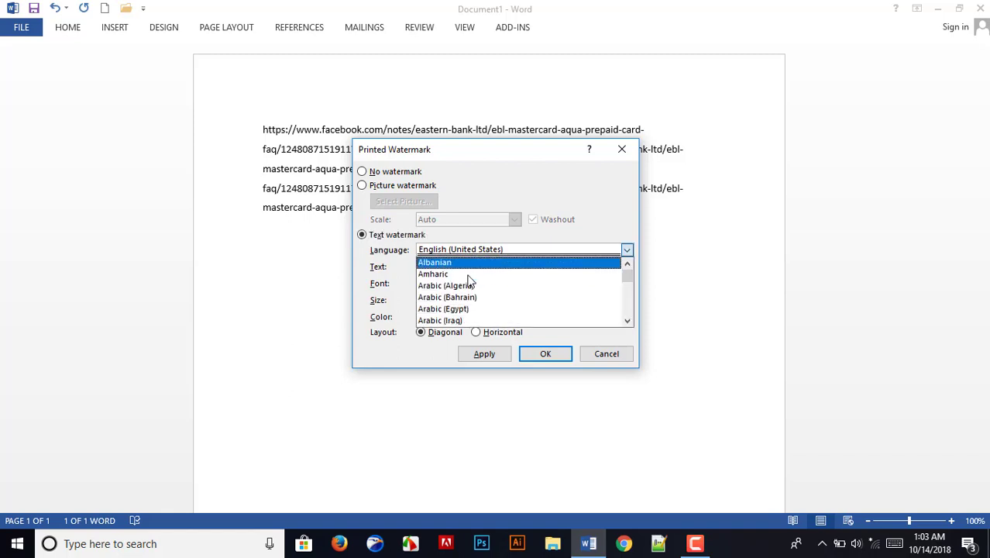
{"action": "scroll", "coordinate": [468, 281], "scroll_direction": "down", "scroll_amount": 6}
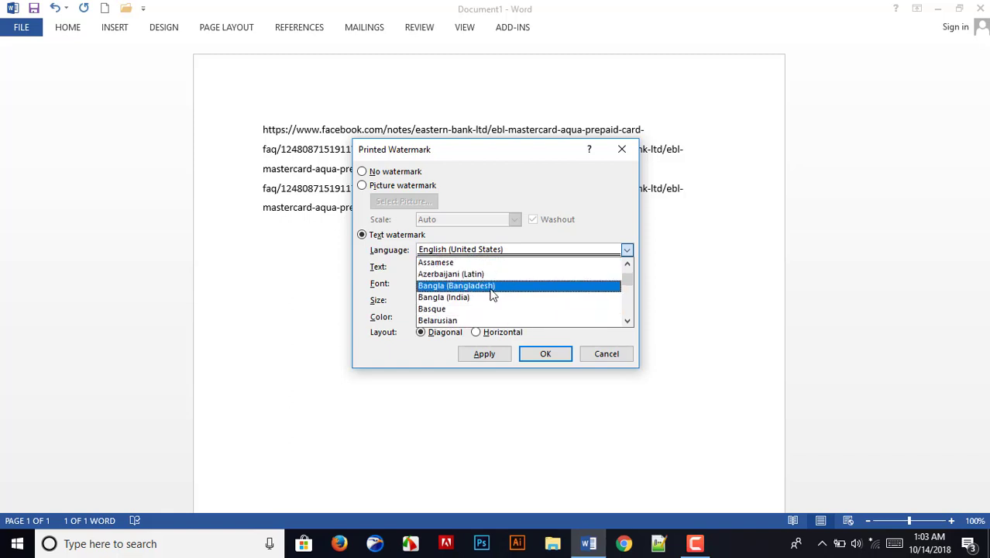
{"action": "left_click", "coordinate": [478, 183]}
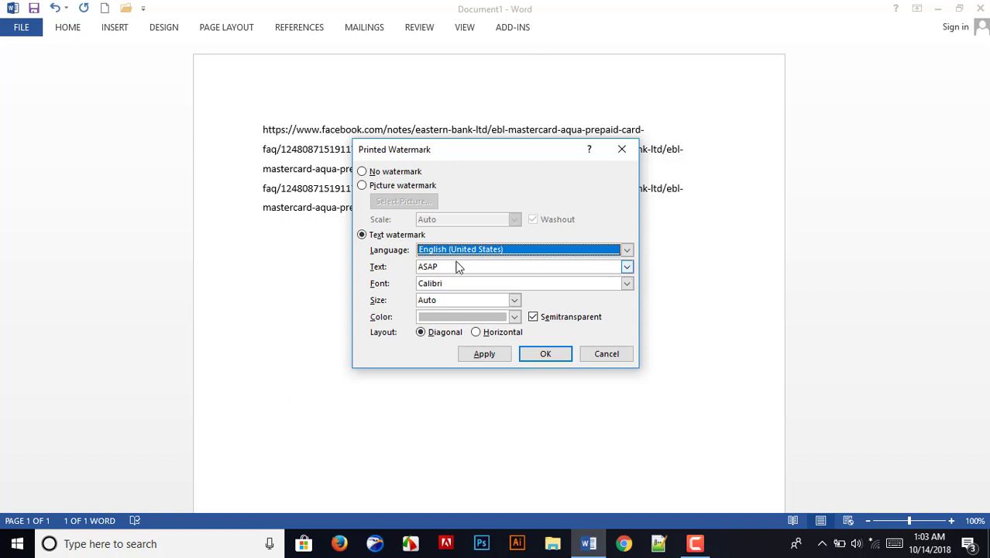
{"action": "left_click_drag", "start_coordinate": [454, 268], "coordinate": [412, 272]}
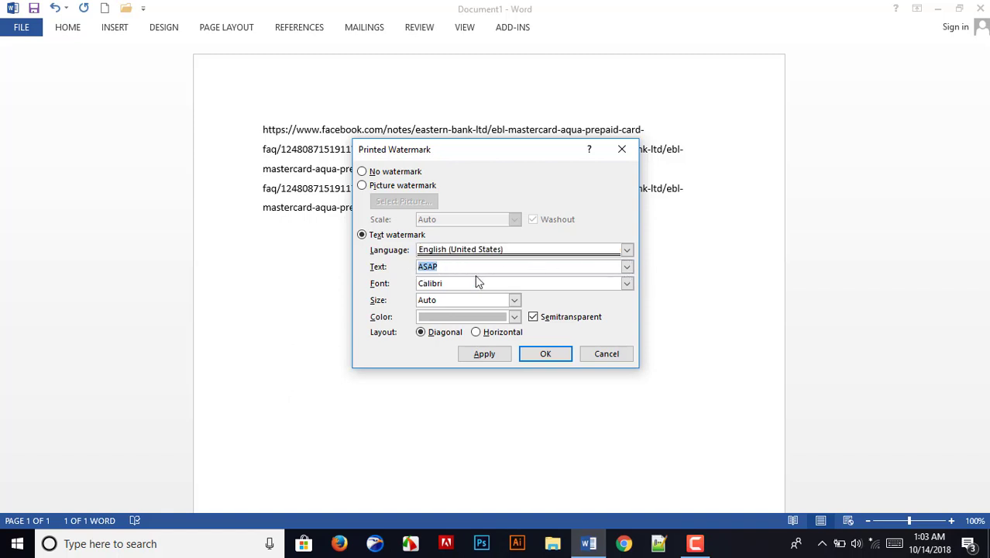
{"action": "type", "text": "1234567890"}
Style the watermark in Eras Bold ITC, size 105, red, and apply it diagonally.
{"action": "left_click", "coordinate": [626, 284]}
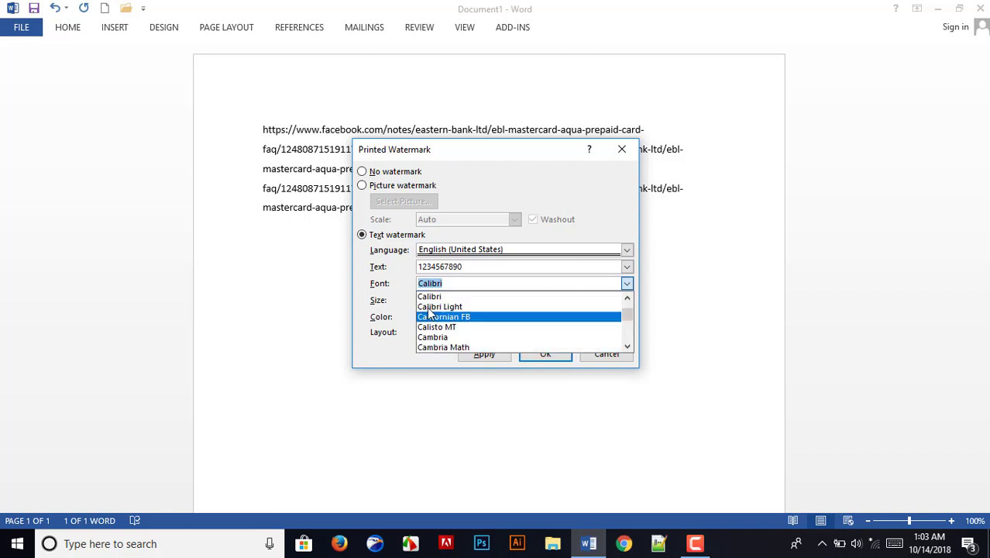
{"action": "scroll", "coordinate": [478, 313], "scroll_direction": "down", "scroll_amount": 3}
{"action": "scroll", "coordinate": [479, 313], "scroll_direction": "down", "scroll_amount": 5}
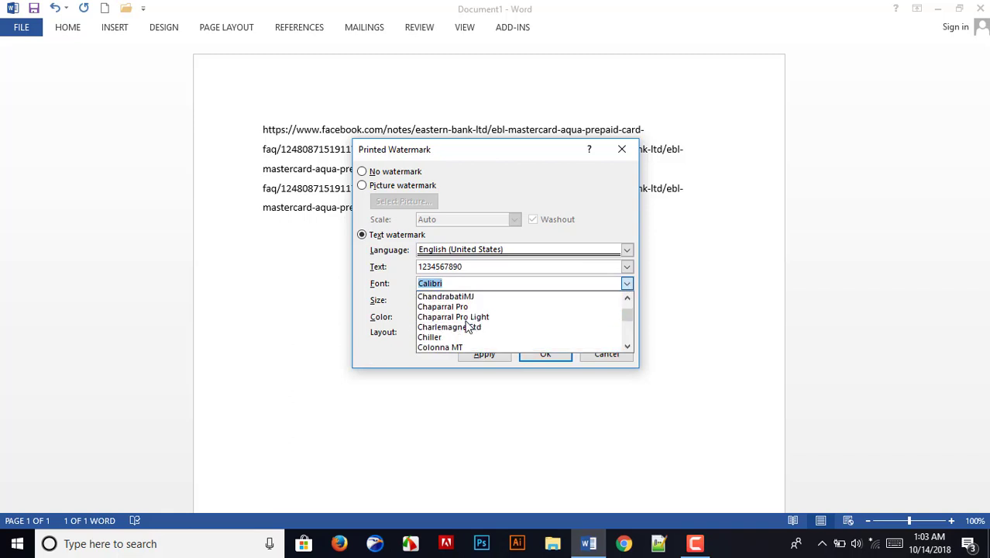
{"action": "scroll", "coordinate": [478, 337], "scroll_direction": "down", "scroll_amount": 2}
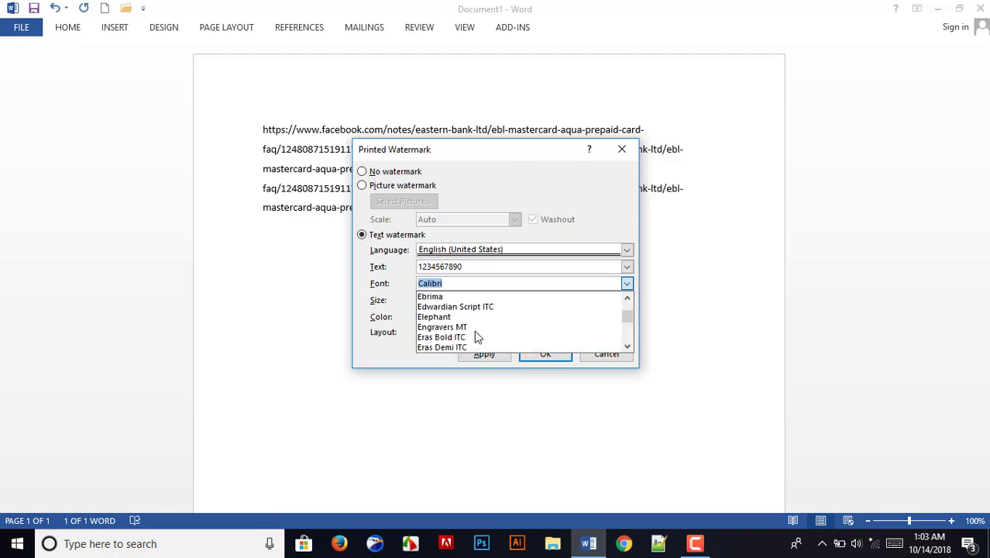
{"action": "left_click", "coordinate": [471, 337]}
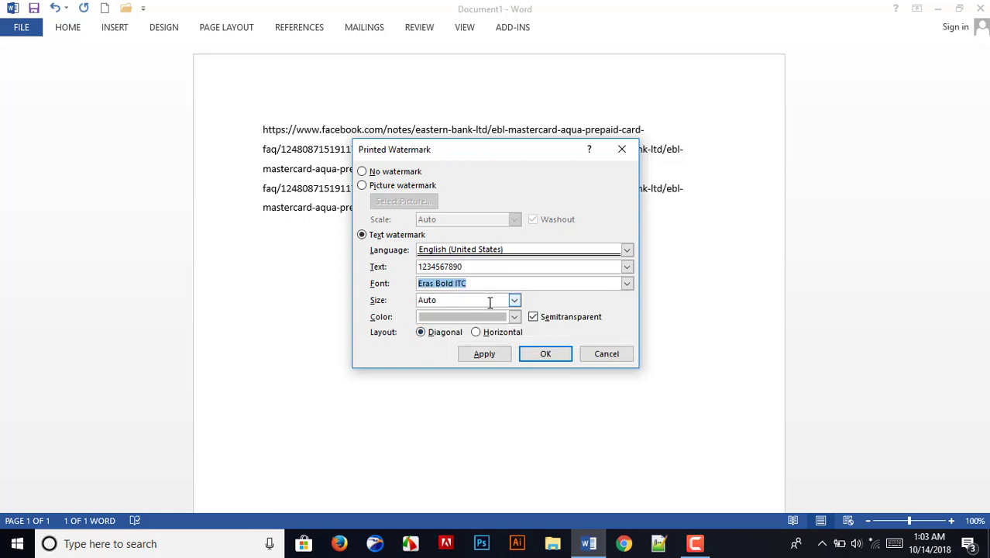
{"action": "left_click", "coordinate": [515, 300]}
{"action": "scroll", "coordinate": [457, 333], "scroll_direction": "down", "scroll_amount": 3}
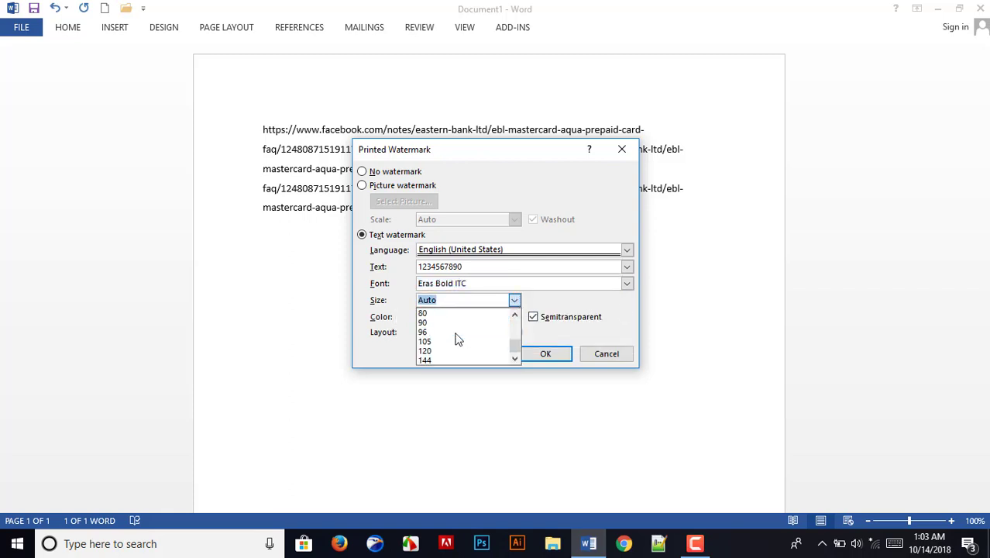
{"action": "left_click", "coordinate": [430, 340]}
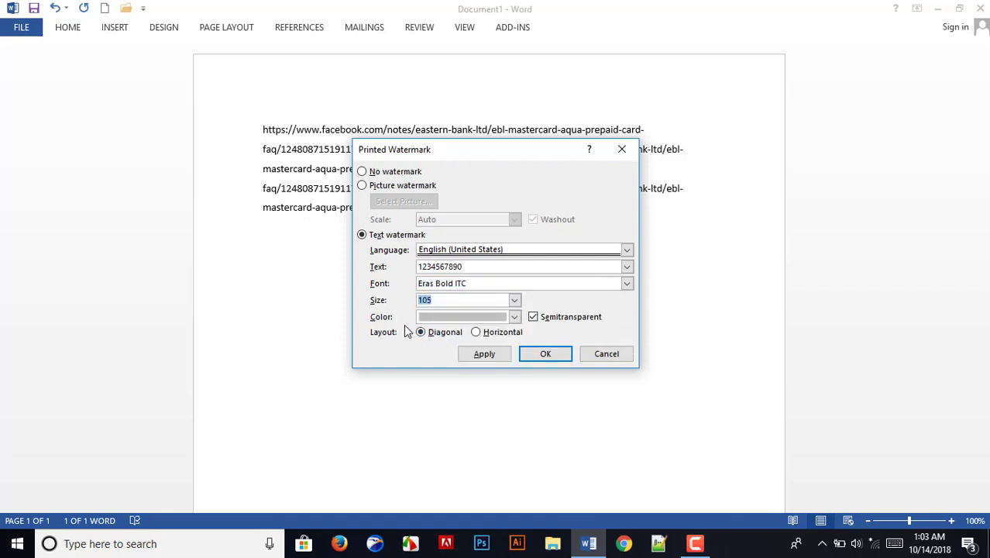
{"action": "left_click", "coordinate": [514, 319]}
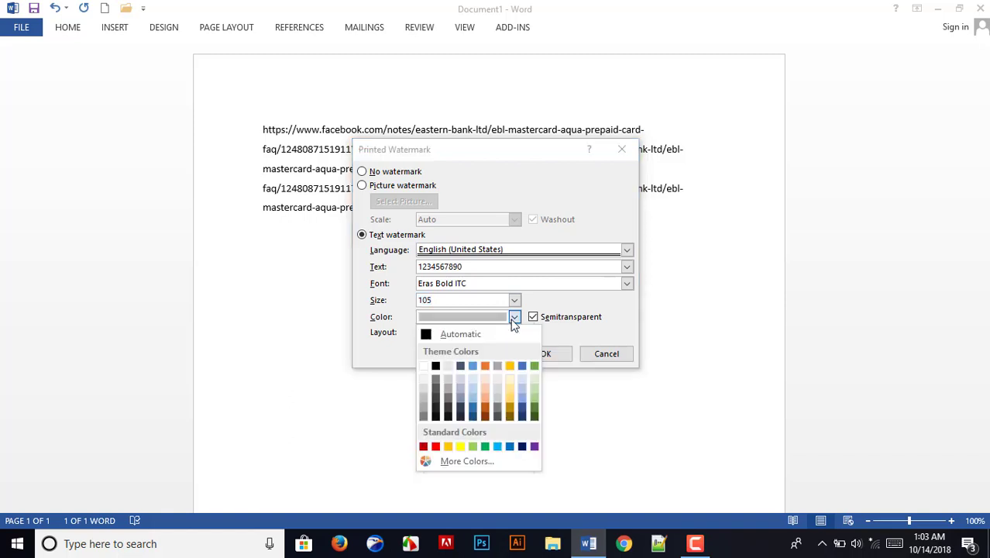
{"action": "left_click", "coordinate": [436, 446]}
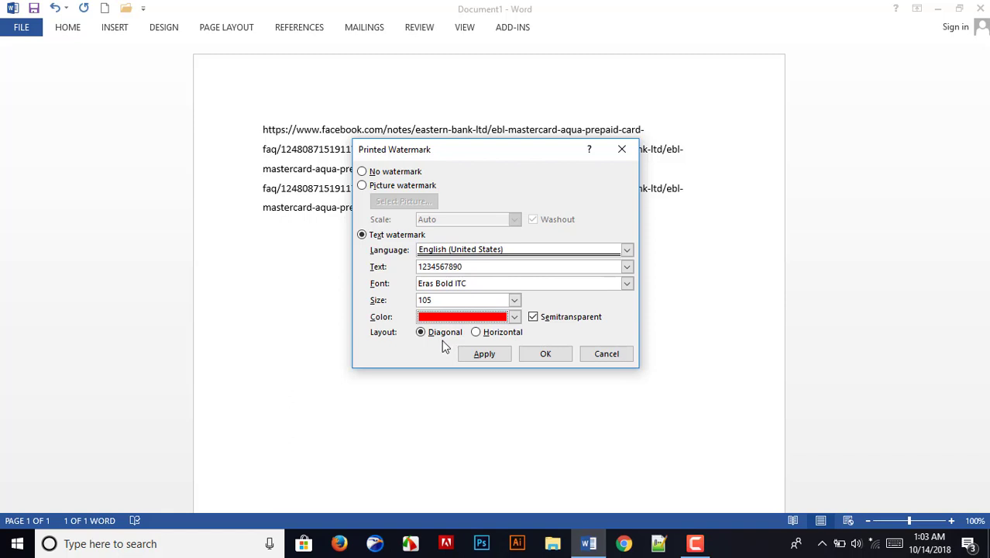
{"action": "left_click", "coordinate": [482, 354]}
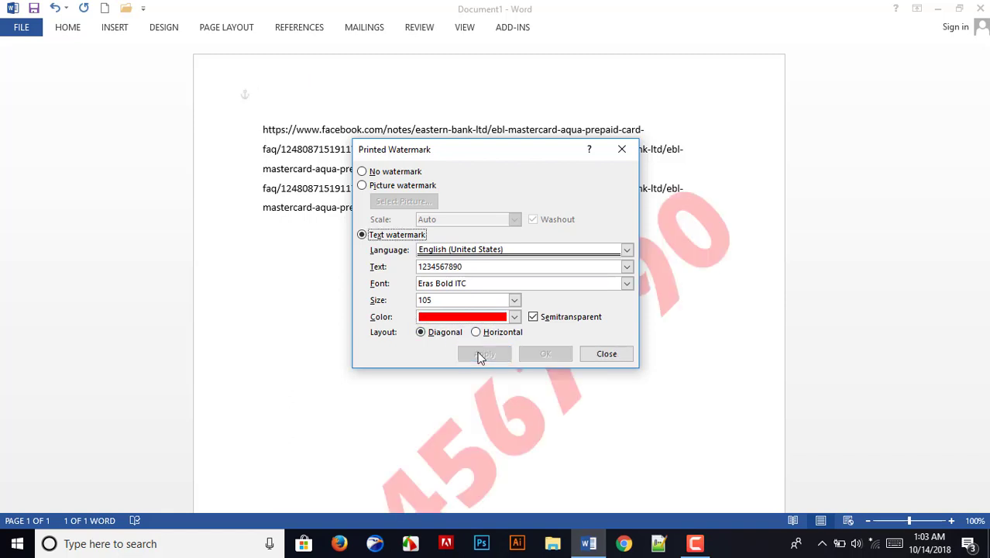
{"action": "left_click", "coordinate": [589, 355]}
{"action": "scroll", "coordinate": [469, 287], "scroll_direction": "down", "scroll_amount": 5}
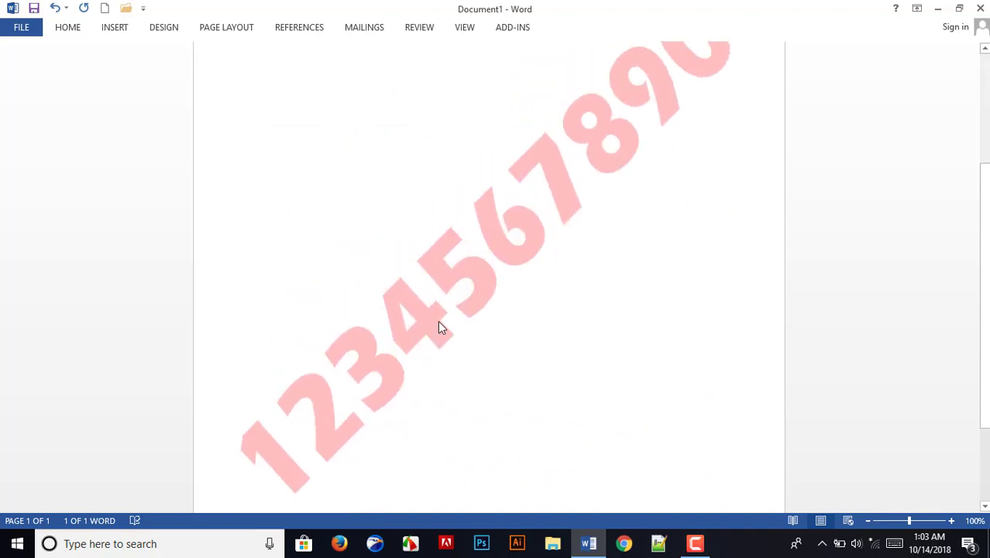
{"action": "scroll", "coordinate": [439, 325], "scroll_direction": "up", "scroll_amount": 5}
{"action": "scroll", "coordinate": [526, 299], "scroll_direction": "down", "scroll_amount": 1}
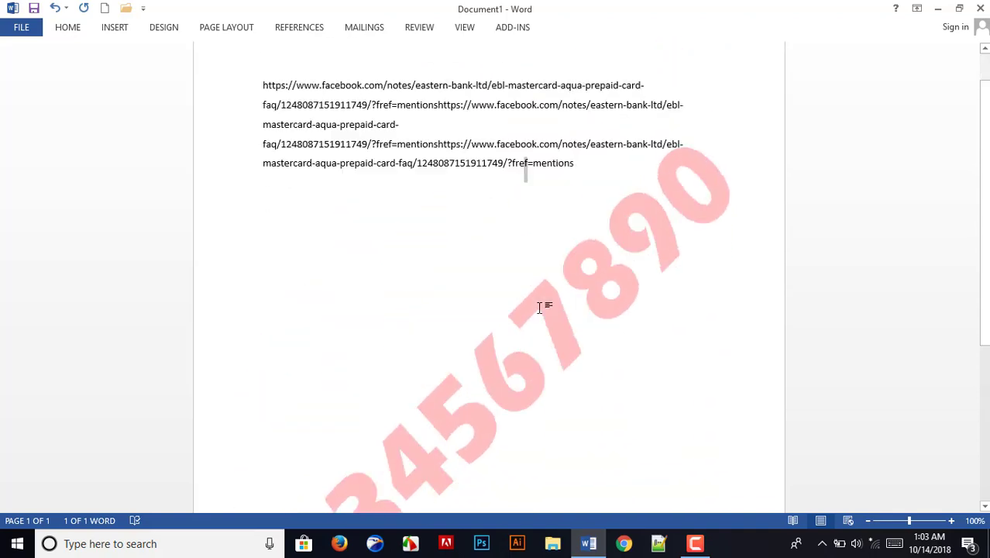
{"action": "scroll", "coordinate": [503, 321], "scroll_direction": "up", "scroll_amount": 1}
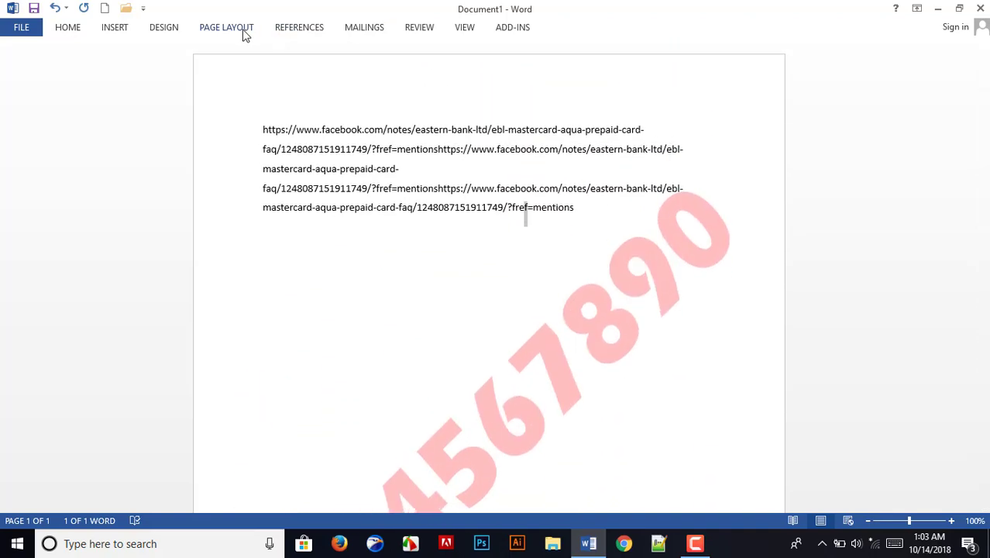
{"action": "left_click", "coordinate": [172, 28]}
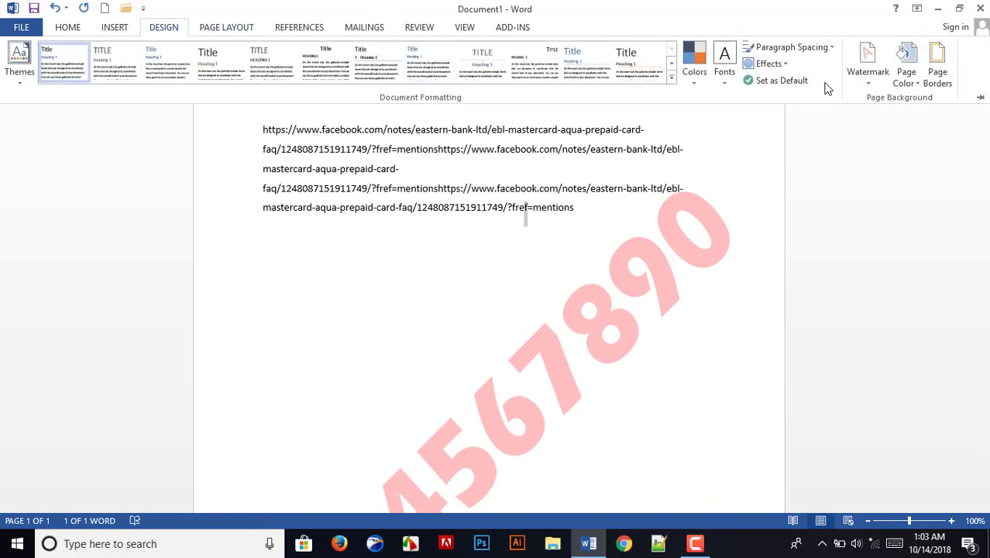
{"action": "left_click", "coordinate": [877, 82]}
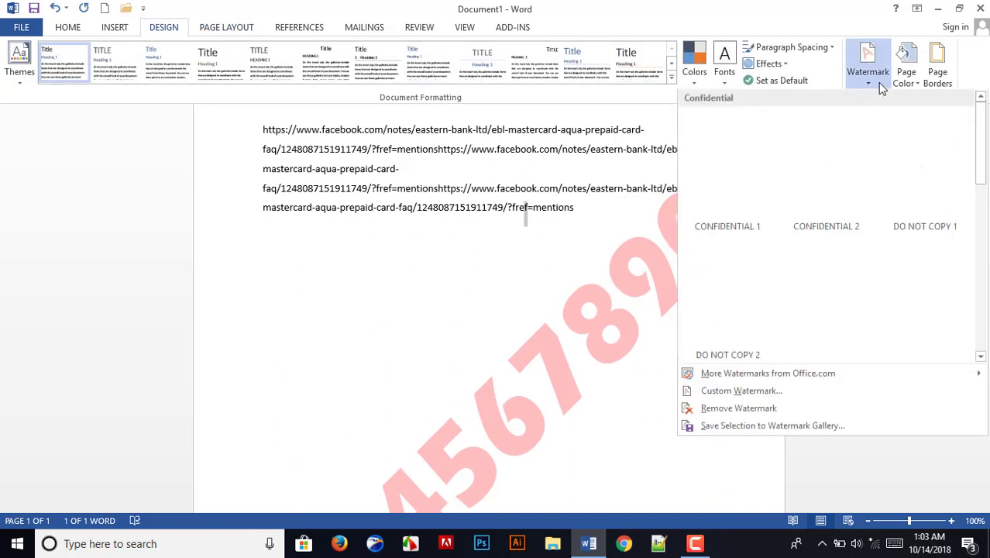
{"action": "left_click", "coordinate": [739, 409]}
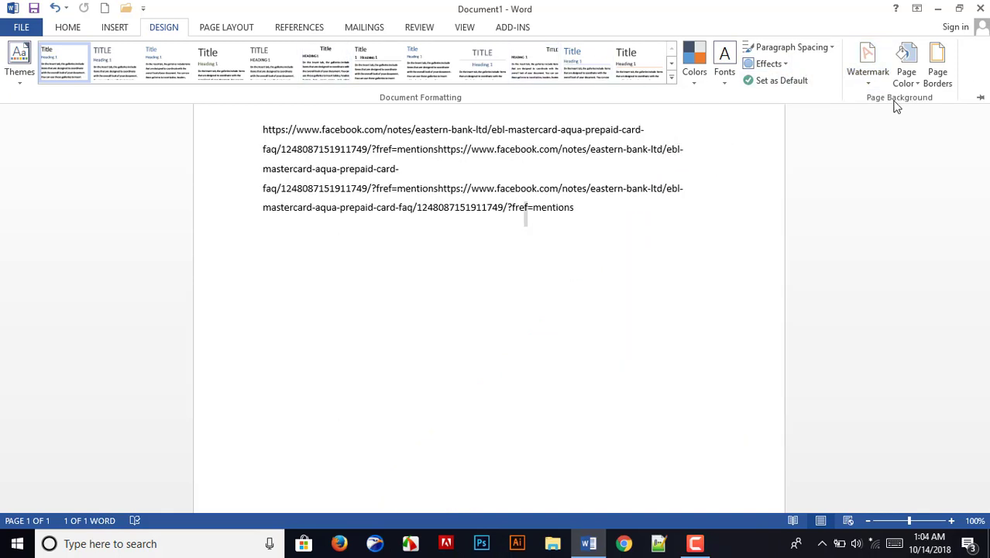
{"action": "left_click", "coordinate": [868, 72]}
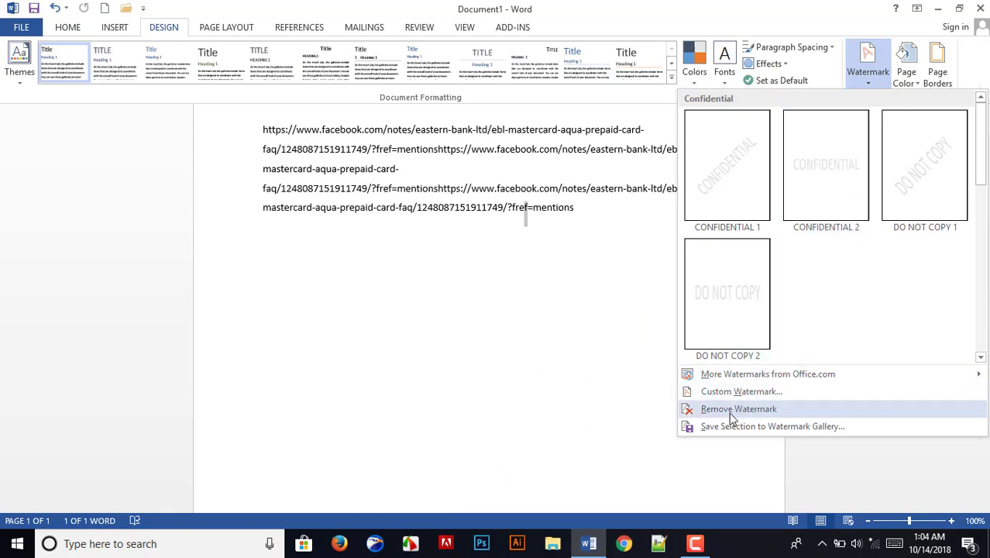
Apply a yellow, horizontal ASAP text watermark through the custom watermark settings.
{"action": "left_click", "coordinate": [721, 391]}
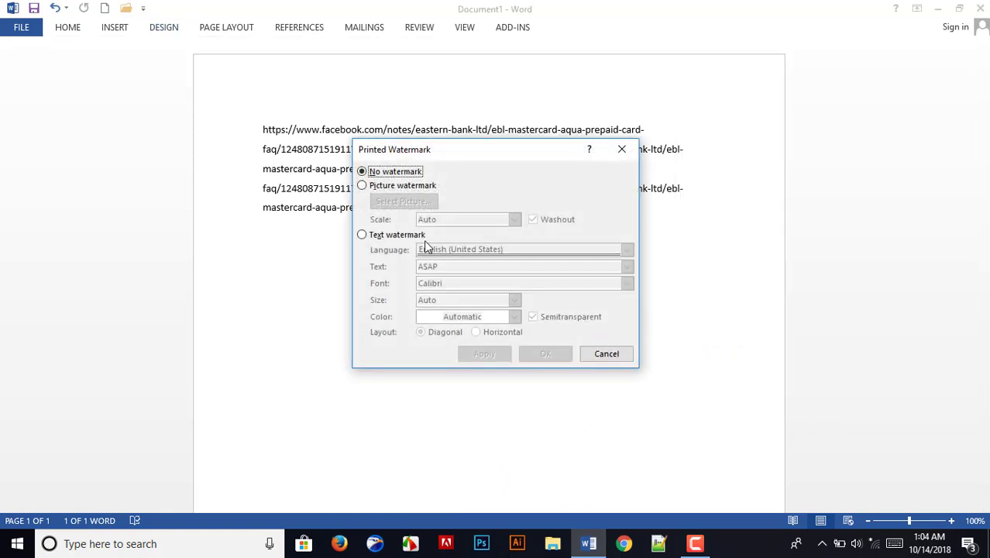
{"action": "left_click", "coordinate": [364, 237]}
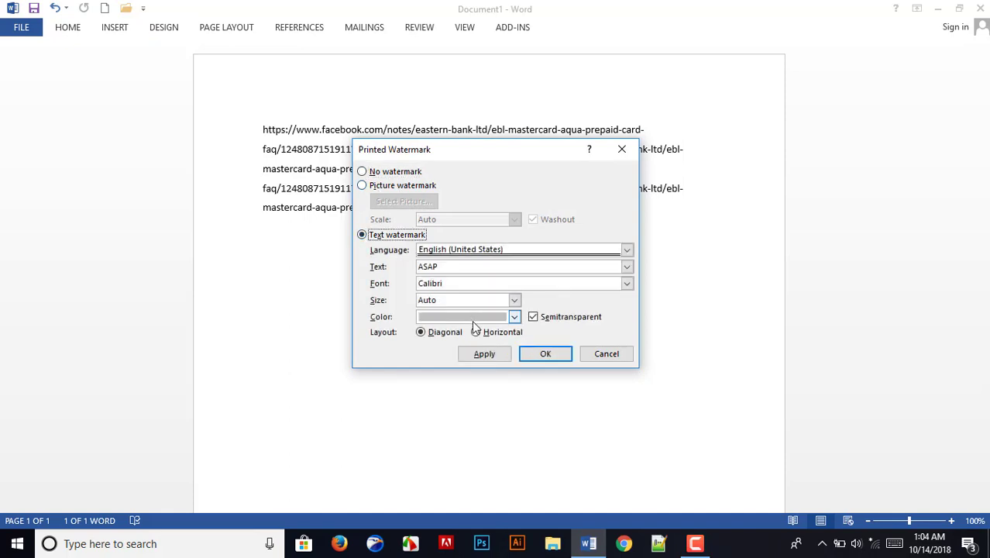
{"action": "left_click", "coordinate": [471, 318]}
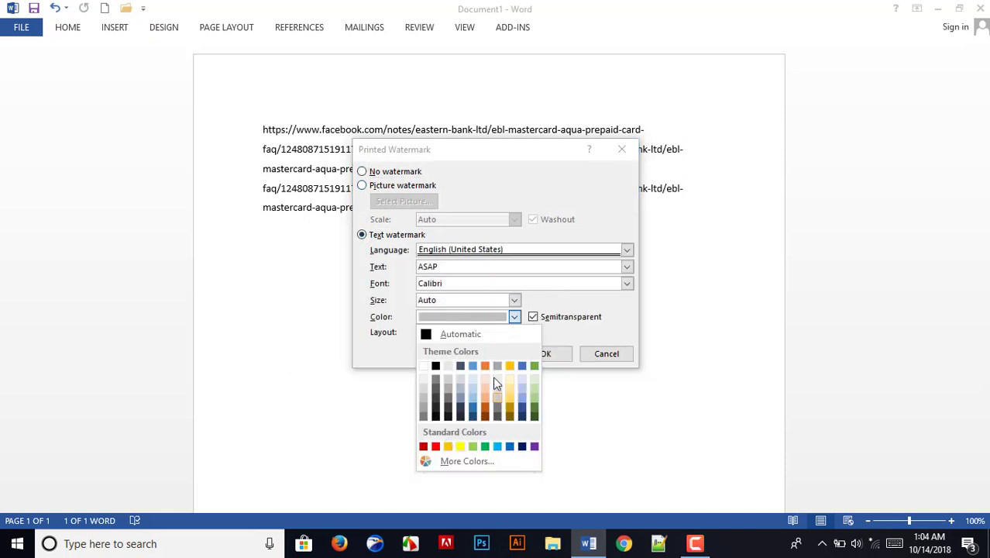
{"action": "left_click", "coordinate": [460, 447]}
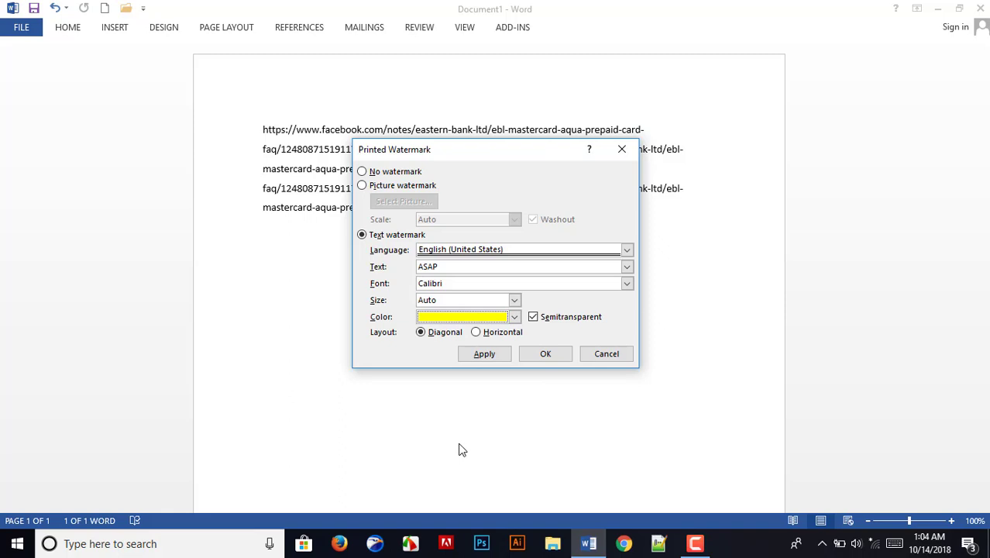
{"action": "left_click", "coordinate": [486, 333]}
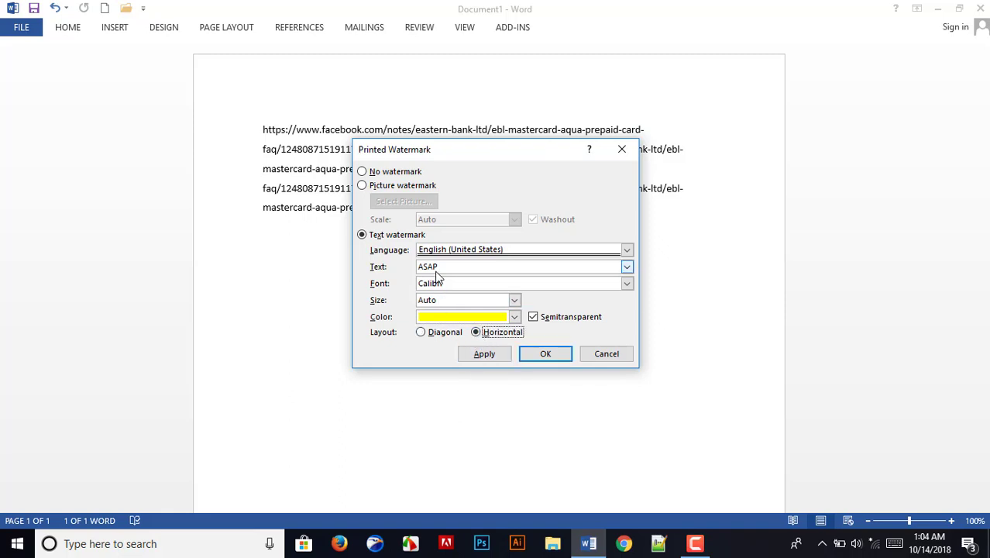
{"action": "left_click", "coordinate": [486, 354]}
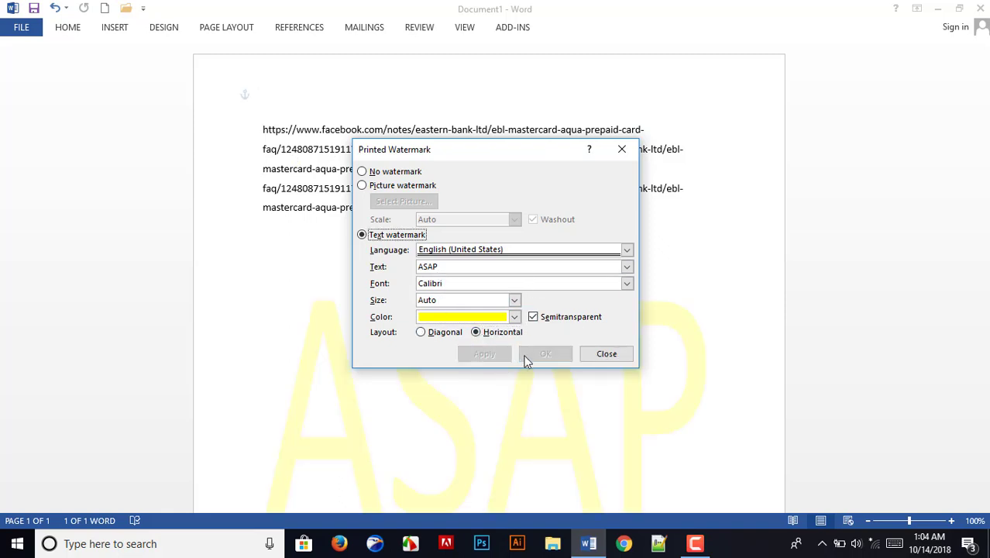
{"action": "left_click", "coordinate": [603, 354]}
{"action": "scroll", "coordinate": [537, 355], "scroll_direction": "down", "scroll_amount": 4}
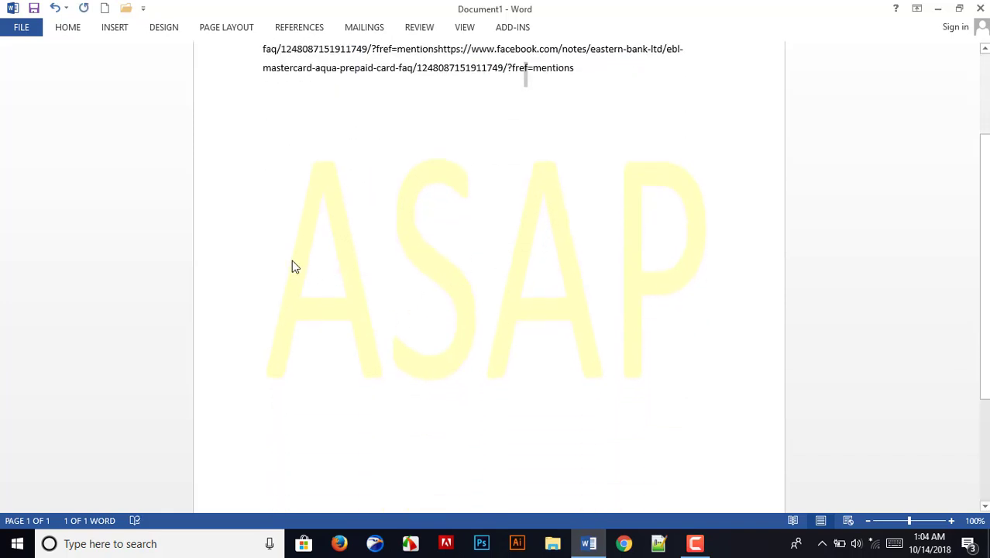
Set the page colour to Red from the Standard Colors on the Design tab.
{"action": "scroll", "coordinate": [542, 316], "scroll_direction": "up", "scroll_amount": 1}
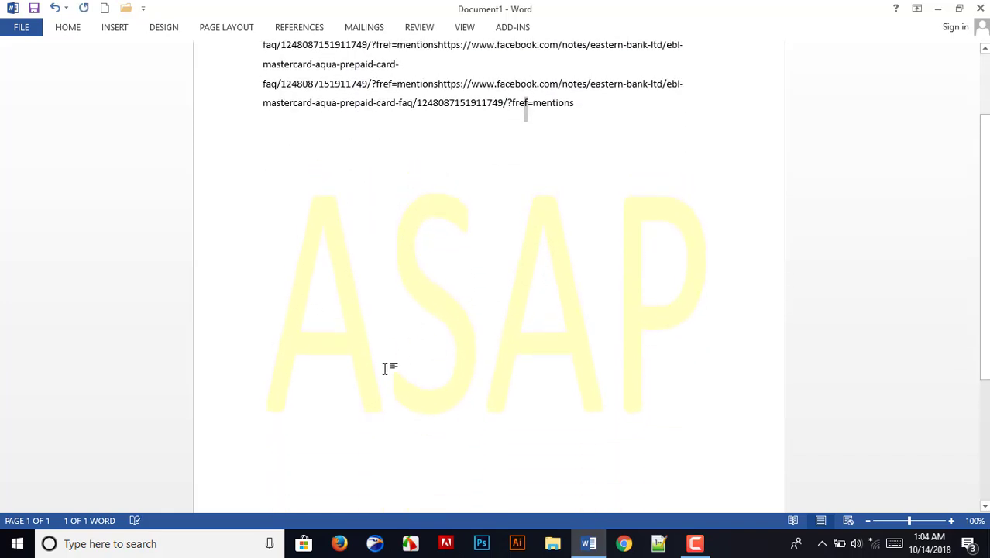
{"action": "scroll", "coordinate": [505, 256], "scroll_direction": "up", "scroll_amount": 3}
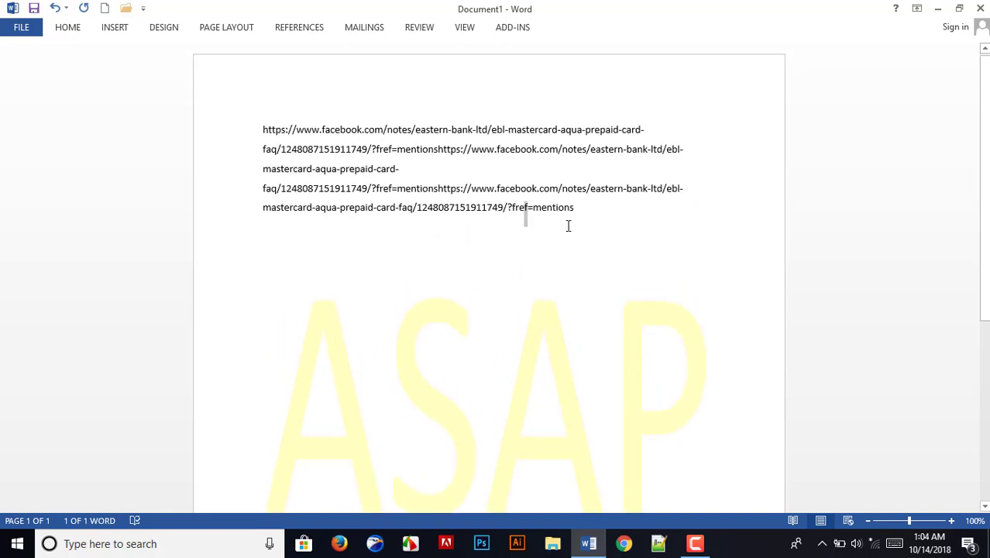
{"action": "left_click", "coordinate": [236, 29]}
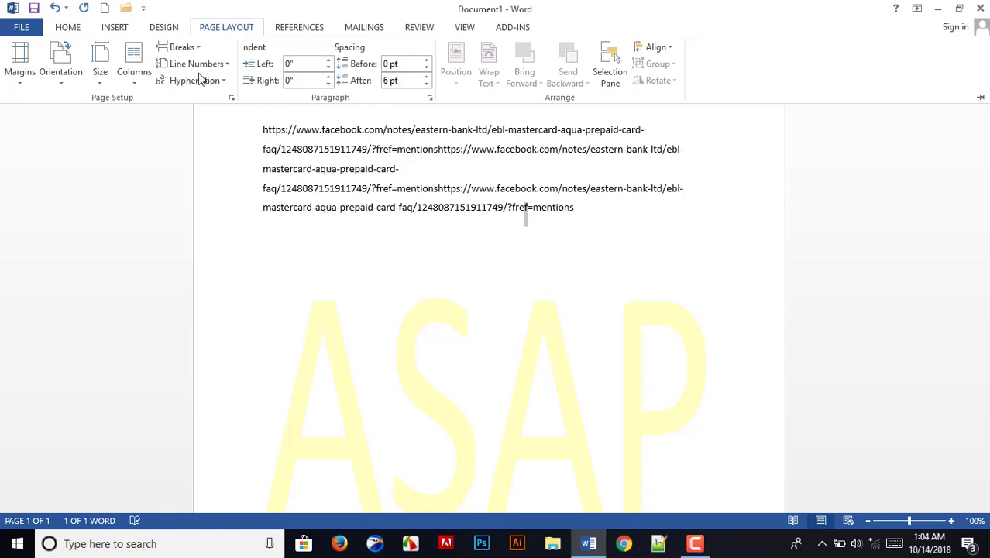
{"action": "left_click", "coordinate": [177, 25]}
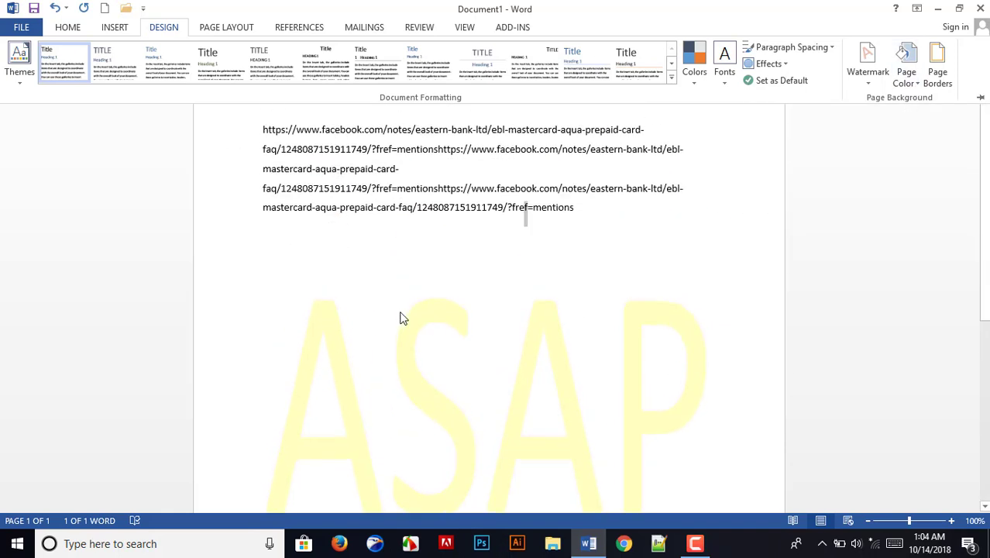
{"action": "scroll", "coordinate": [400, 308], "scroll_direction": "down", "scroll_amount": 6}
{"action": "scroll", "coordinate": [398, 312], "scroll_direction": "up", "scroll_amount": 2}
{"action": "scroll", "coordinate": [399, 307], "scroll_direction": "down", "scroll_amount": 4}
{"action": "scroll", "coordinate": [413, 314], "scroll_direction": "up", "scroll_amount": 7}
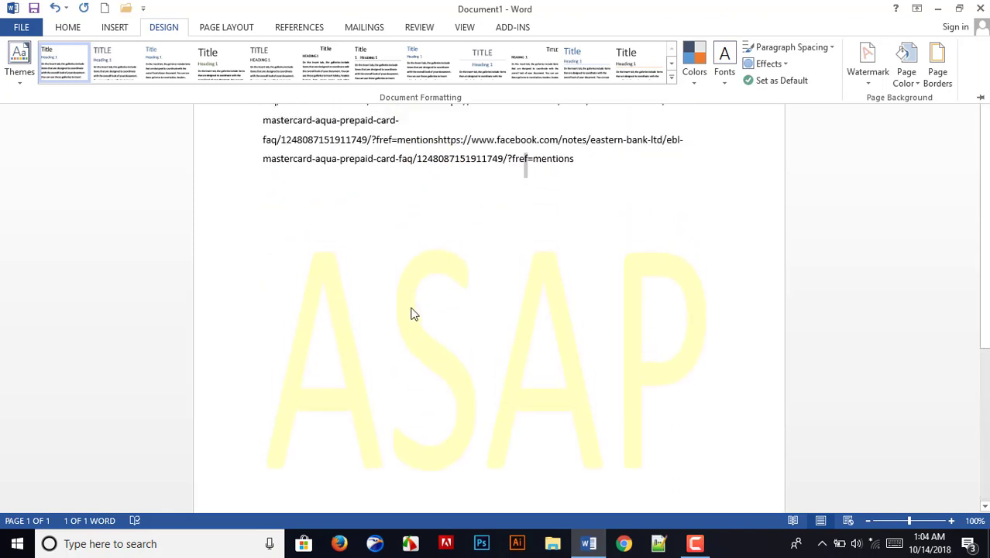
{"action": "scroll", "coordinate": [413, 314], "scroll_direction": "up", "scroll_amount": 2}
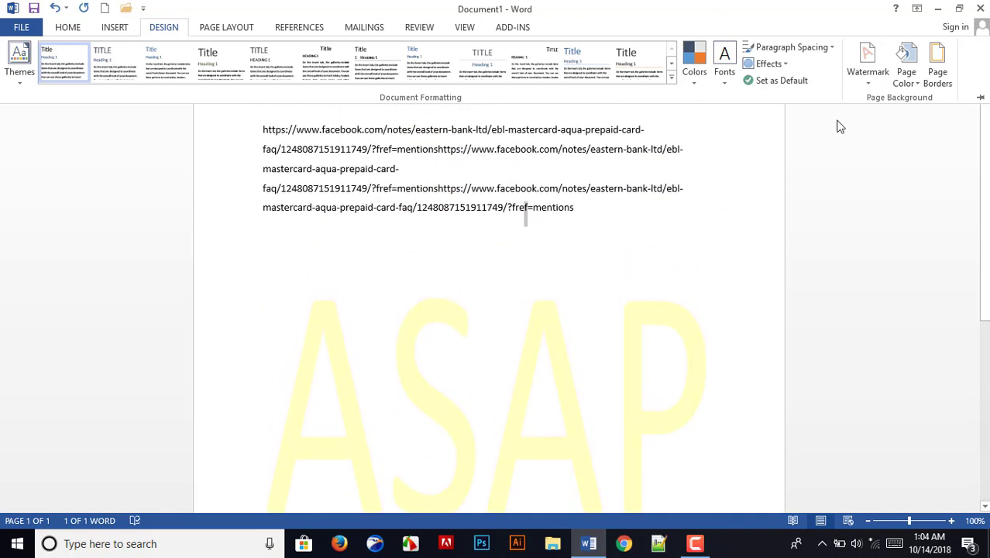
{"action": "left_click", "coordinate": [907, 78]}
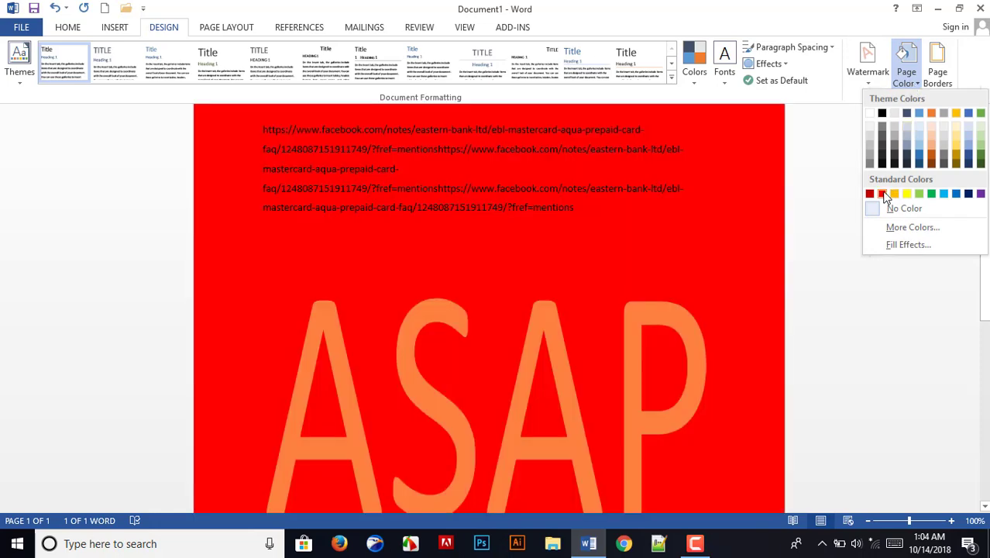
{"action": "left_click", "coordinate": [882, 194]}
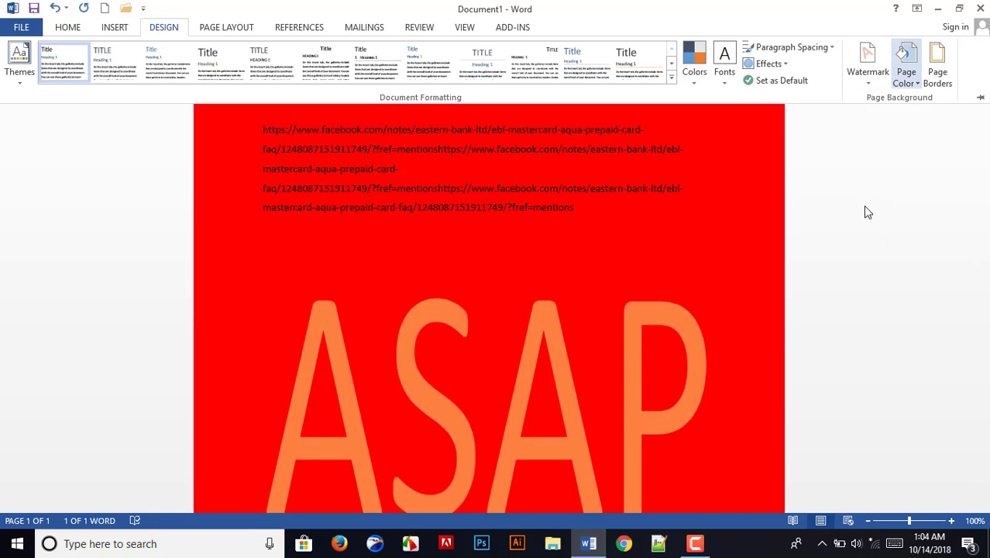
{"action": "scroll", "coordinate": [411, 294], "scroll_direction": "down", "scroll_amount": 7}
{"action": "scroll", "coordinate": [611, 366], "scroll_direction": "up", "scroll_amount": 5}
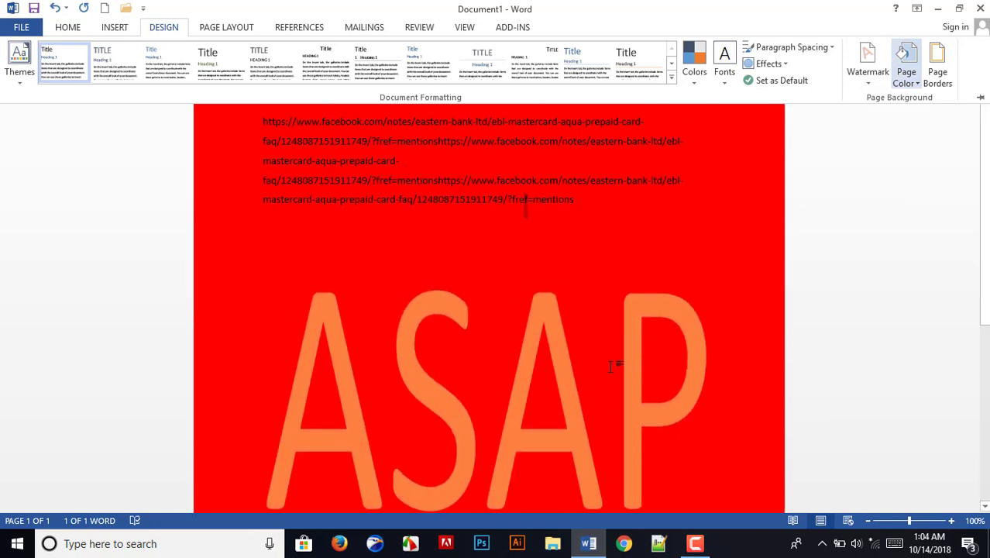
{"action": "left_click", "coordinate": [580, 206]}
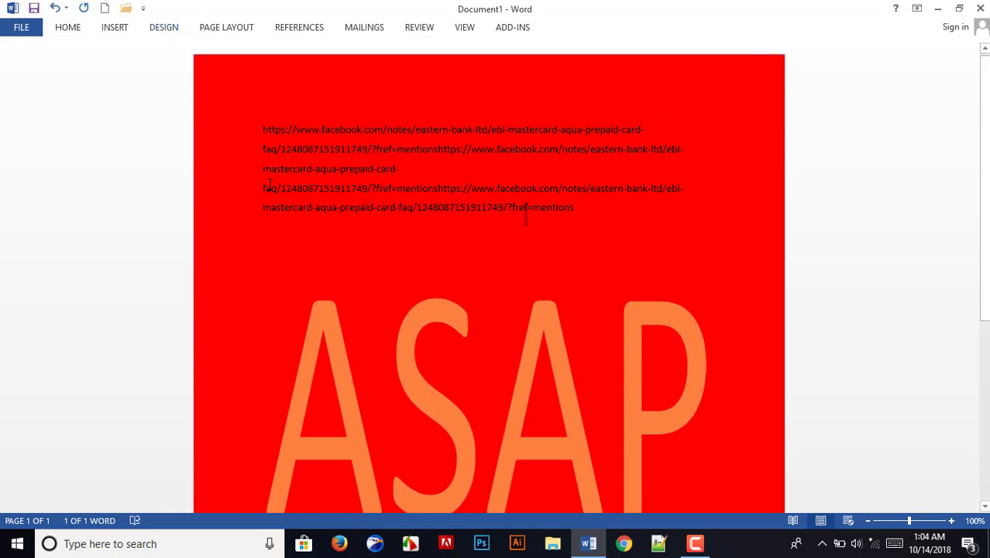
{"action": "left_click_drag", "start_coordinate": [264, 126], "coordinate": [610, 235]}
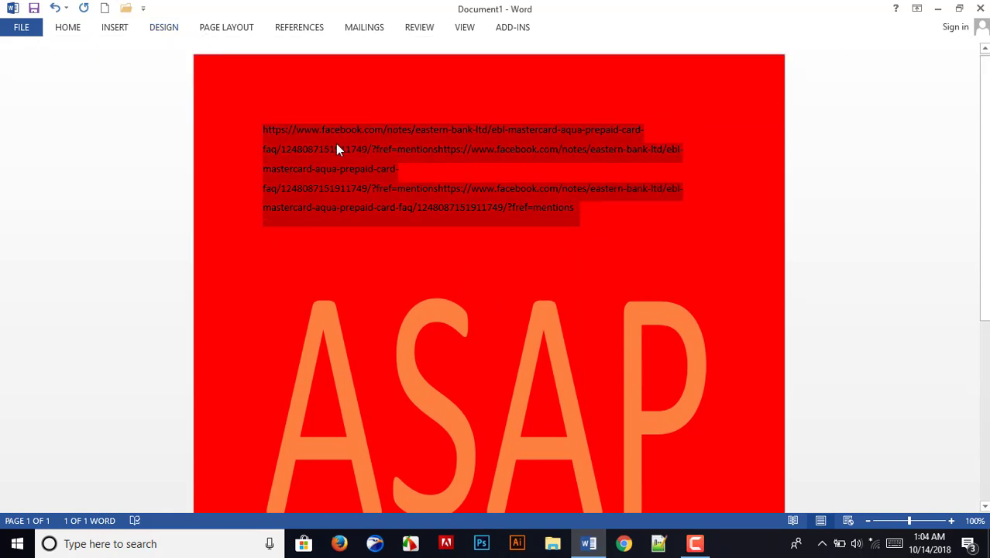
{"action": "left_click", "coordinate": [68, 28]}
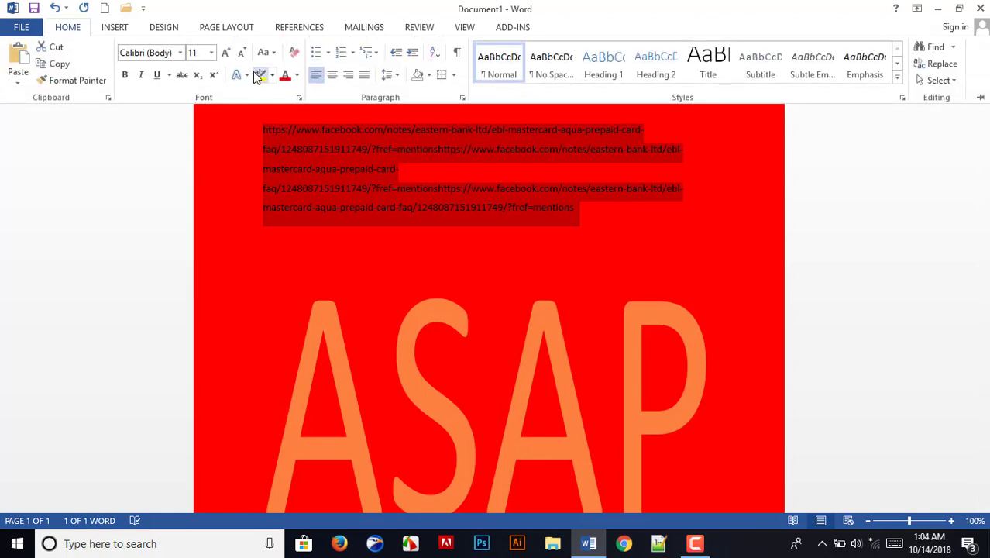
{"action": "left_click", "coordinate": [297, 75]}
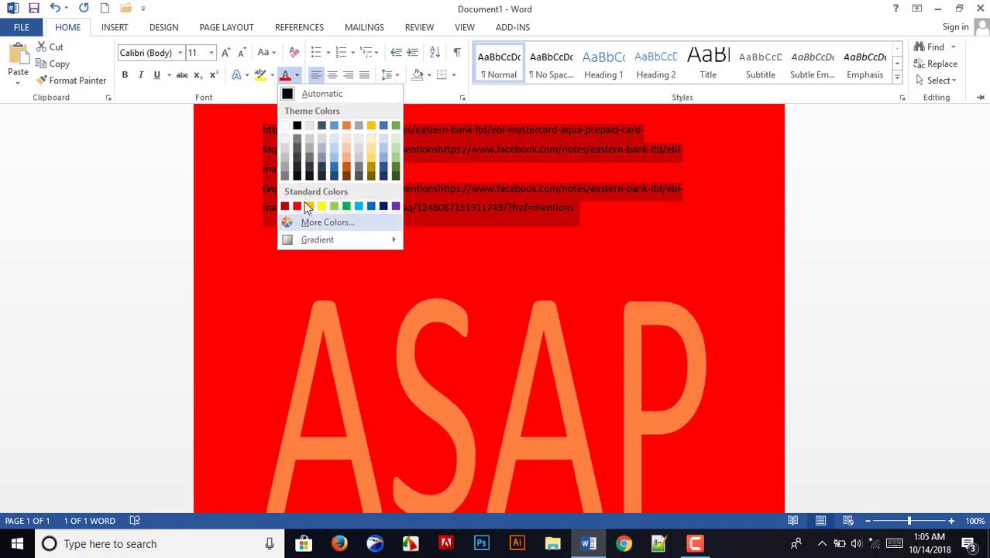
{"action": "left_click", "coordinate": [287, 126]}
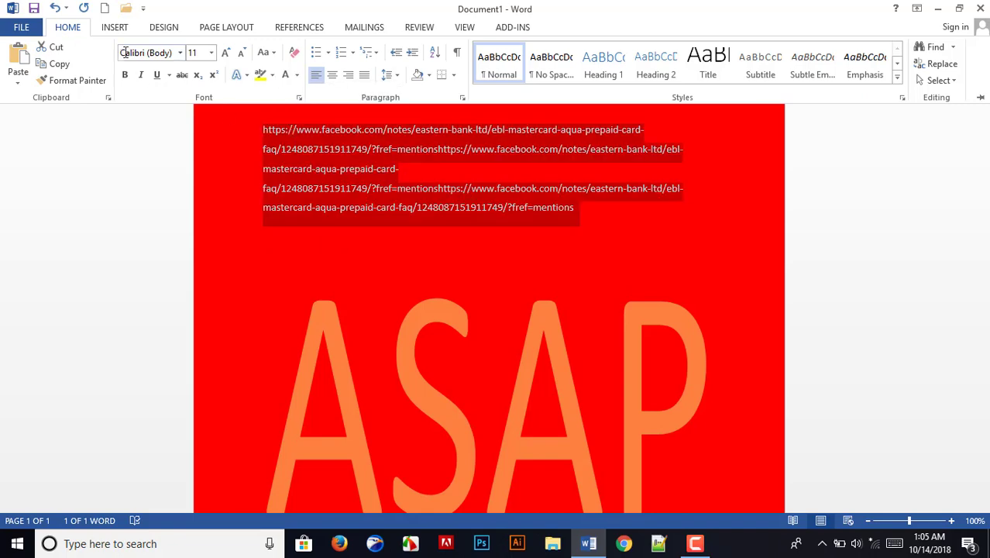
{"action": "left_click", "coordinate": [226, 53]}
{"action": "left_click", "coordinate": [225, 53]}
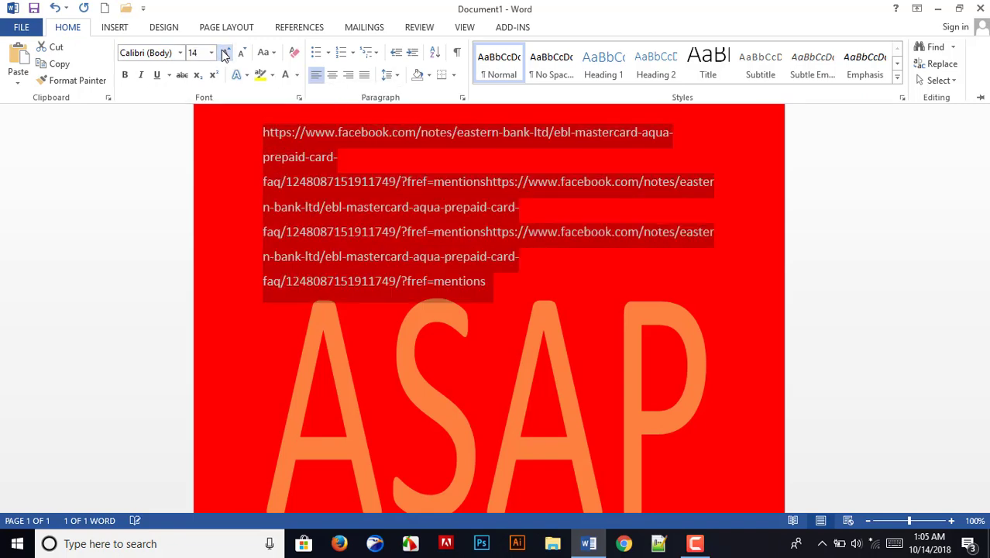
{"action": "left_click", "coordinate": [225, 52]}
{"action": "key", "text": "ctrl+F1"}
{"action": "left_click", "coordinate": [529, 259]}
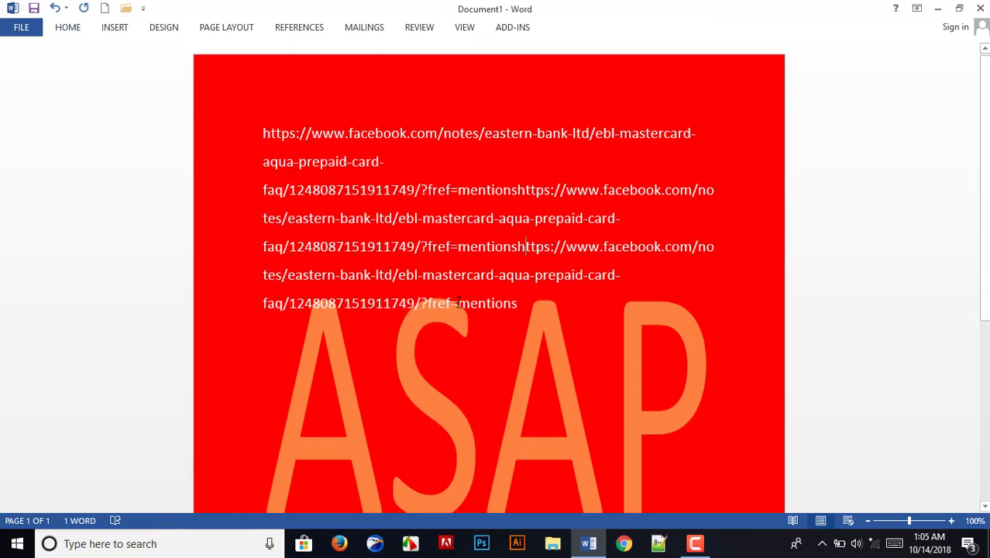
{"action": "scroll", "coordinate": [529, 290], "scroll_direction": "down", "scroll_amount": 3}
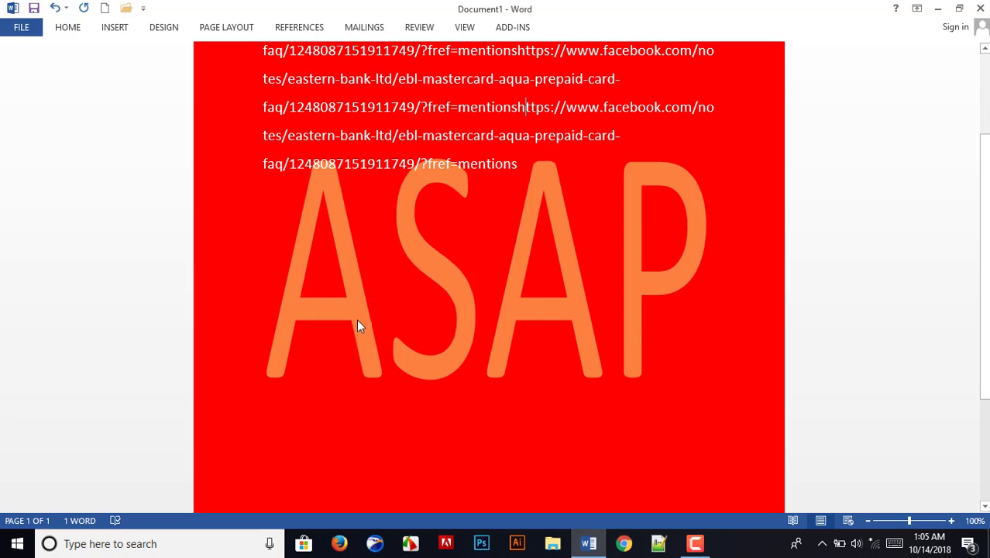
{"action": "scroll", "coordinate": [357, 318], "scroll_direction": "up", "scroll_amount": 3}
{"action": "scroll", "coordinate": [357, 272], "scroll_direction": "down", "scroll_amount": 3}
{"action": "scroll", "coordinate": [355, 233], "scroll_direction": "up", "scroll_amount": 3}
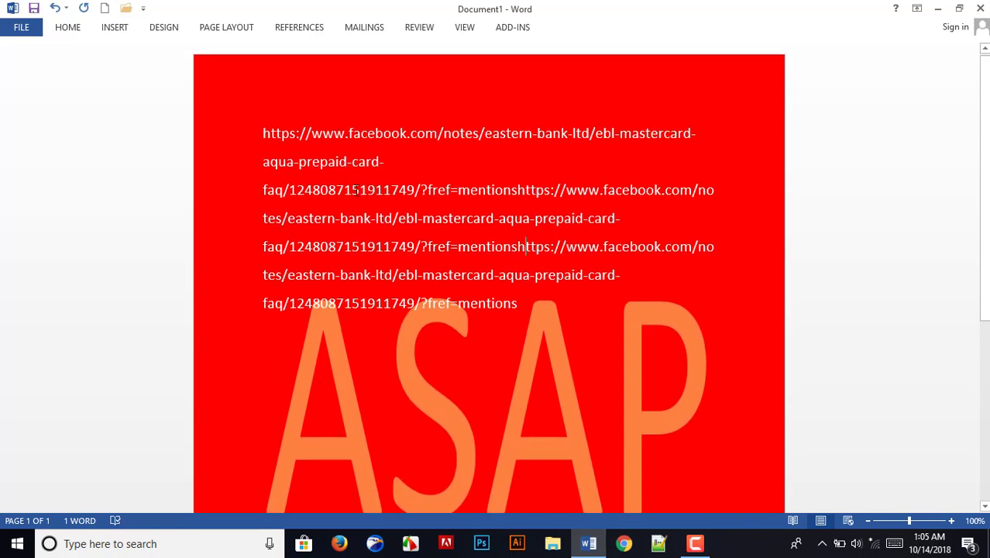
Switch the page colour to the dark blue-gray theme swatch.
{"action": "left_click", "coordinate": [165, 30]}
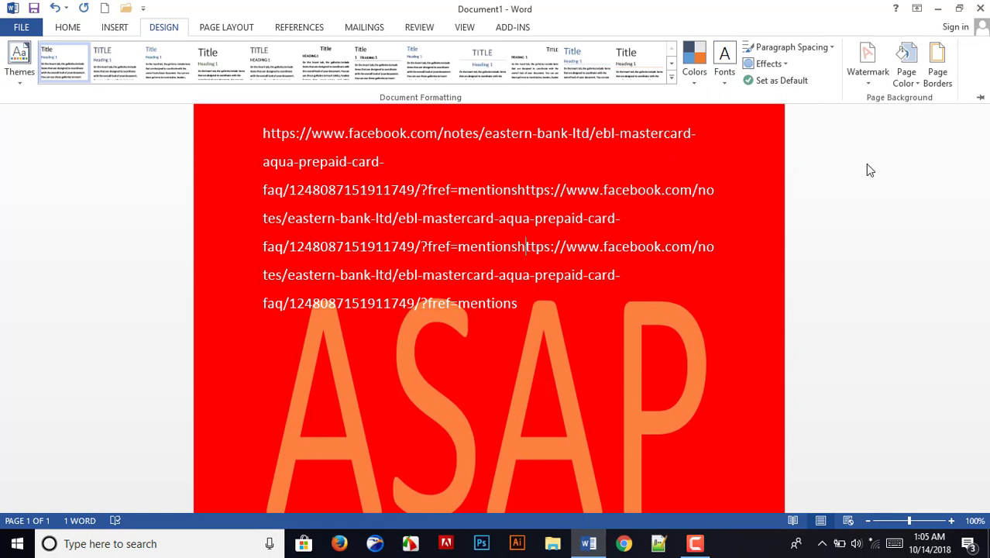
{"action": "left_click", "coordinate": [918, 85]}
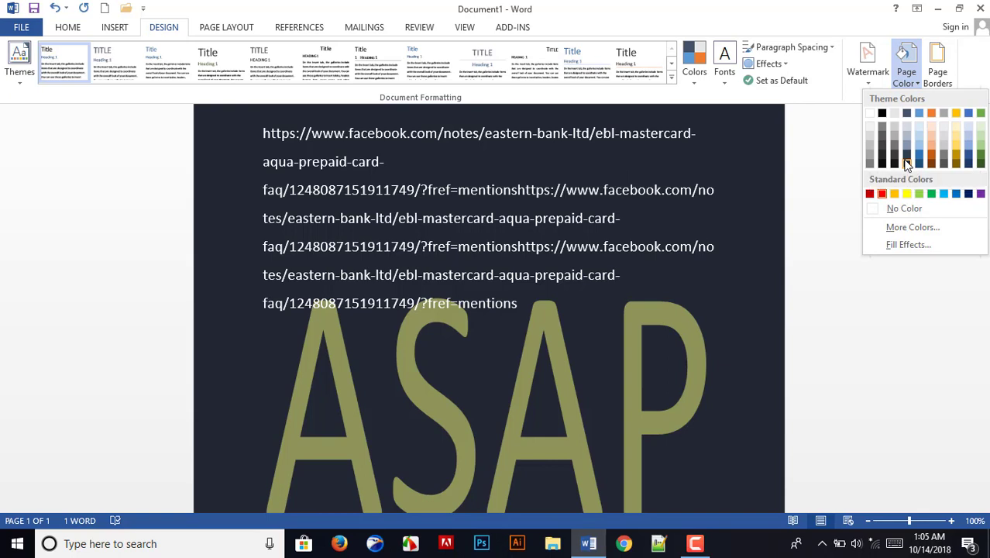
{"action": "left_click", "coordinate": [907, 163]}
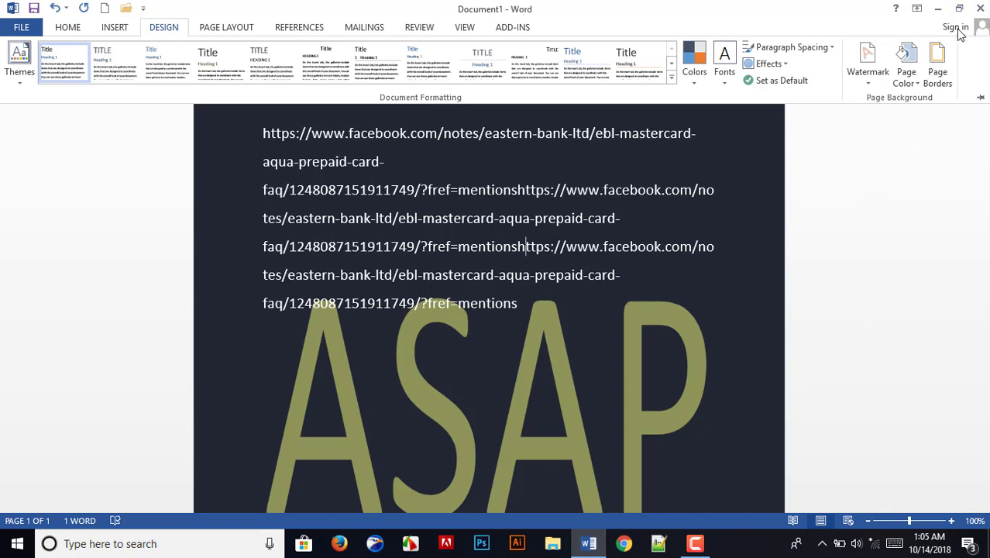
Apply a plain Box border around the page.
{"action": "left_click", "coordinate": [940, 74]}
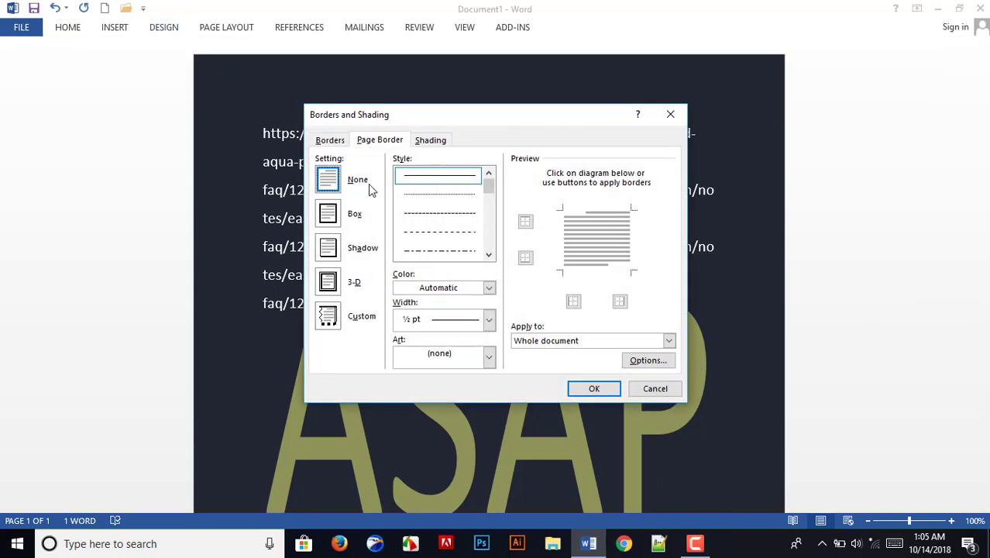
{"action": "left_click", "coordinate": [332, 214]}
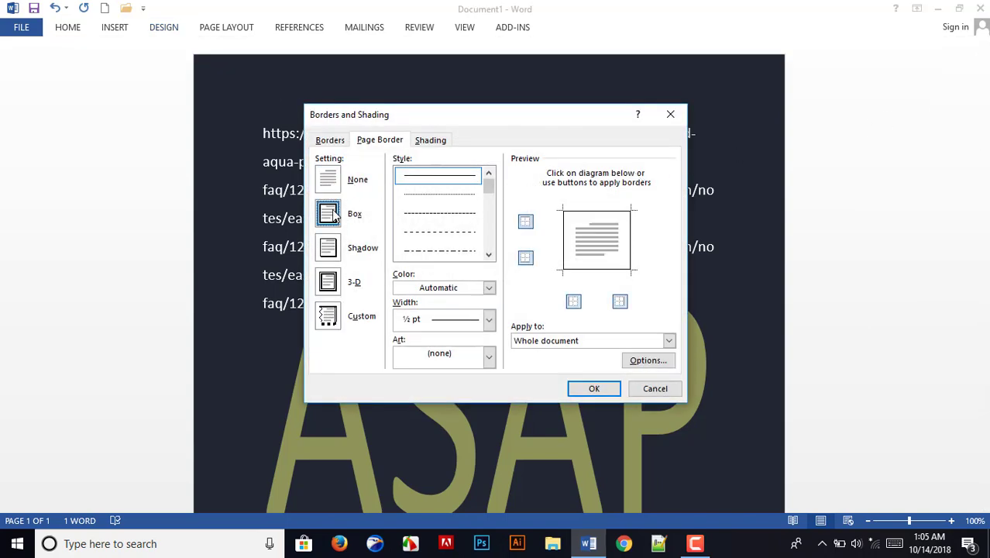
{"action": "left_click", "coordinate": [596, 390]}
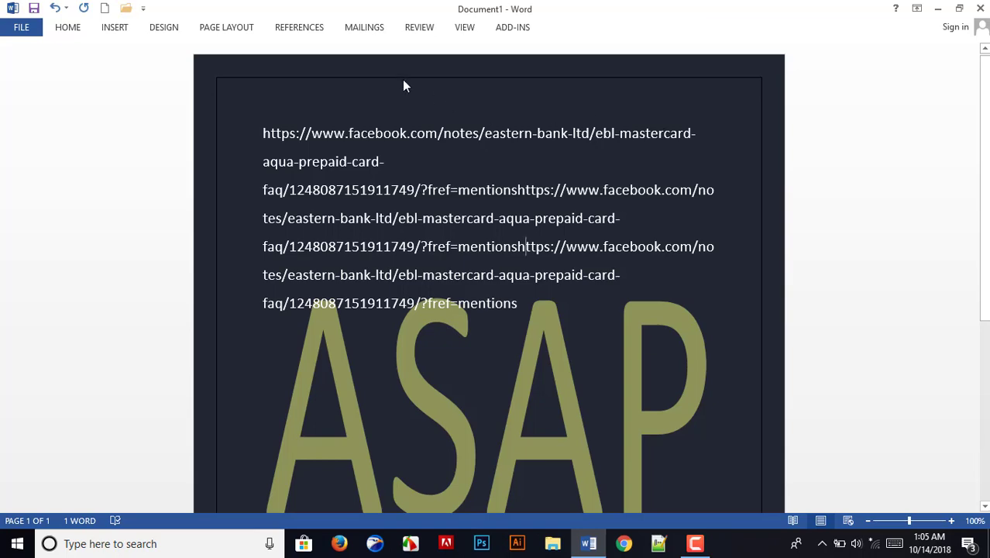
Change the page border colour to white.
{"action": "left_click", "coordinate": [214, 29]}
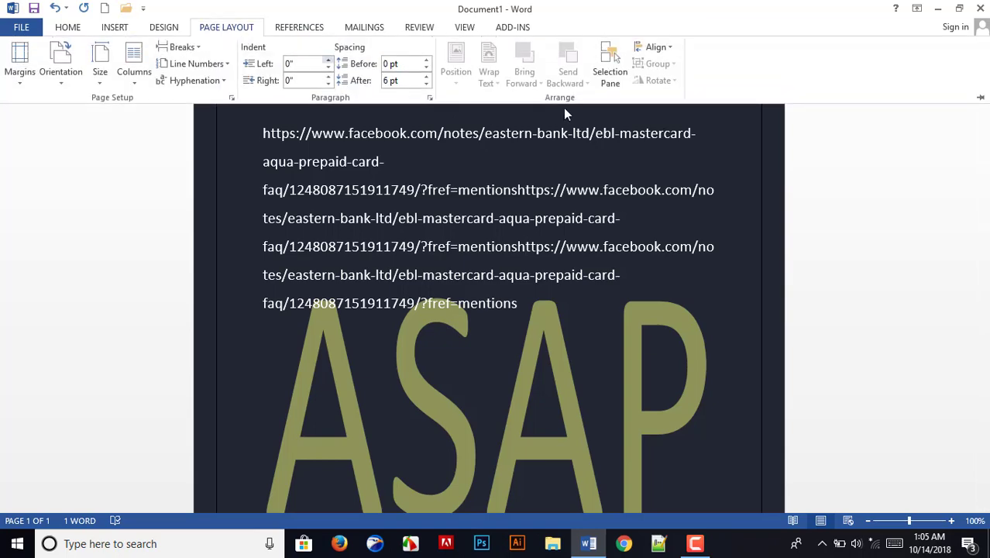
{"action": "left_click", "coordinate": [162, 28]}
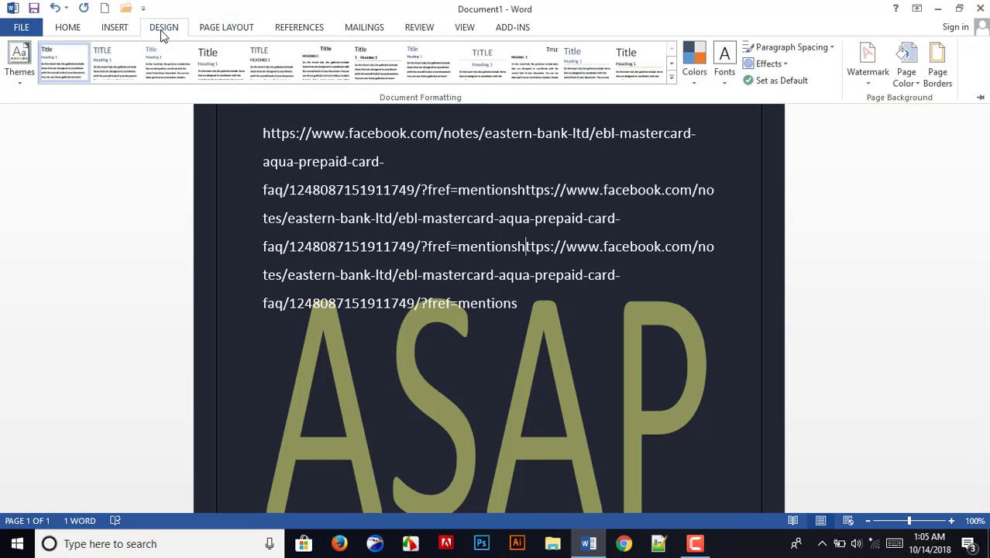
{"action": "left_click", "coordinate": [950, 86]}
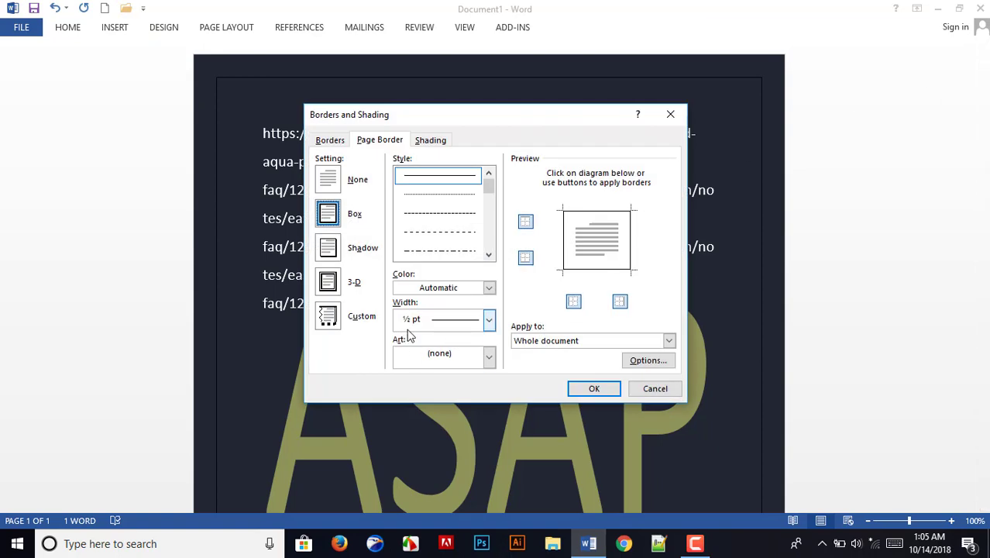
{"action": "left_click", "coordinate": [488, 288]}
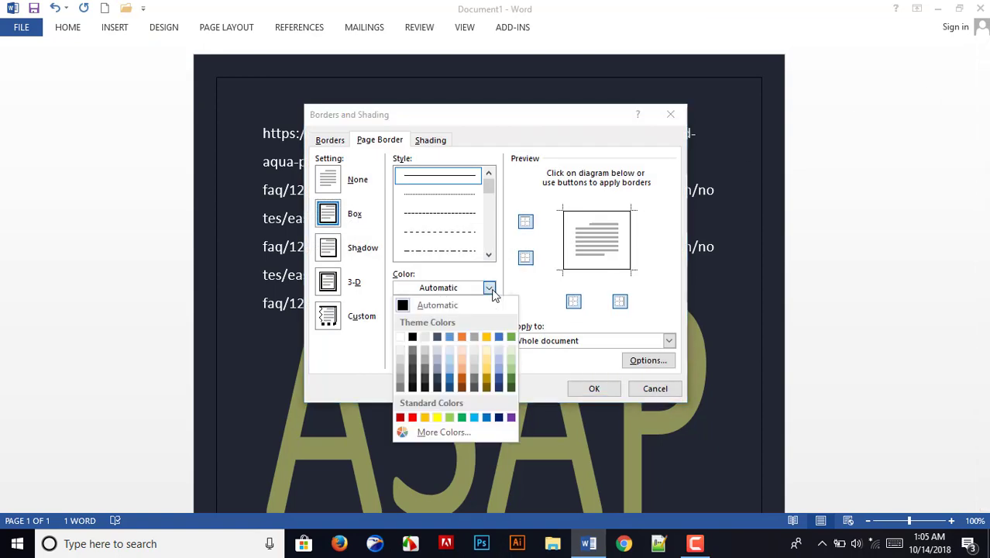
{"action": "left_click", "coordinate": [400, 338]}
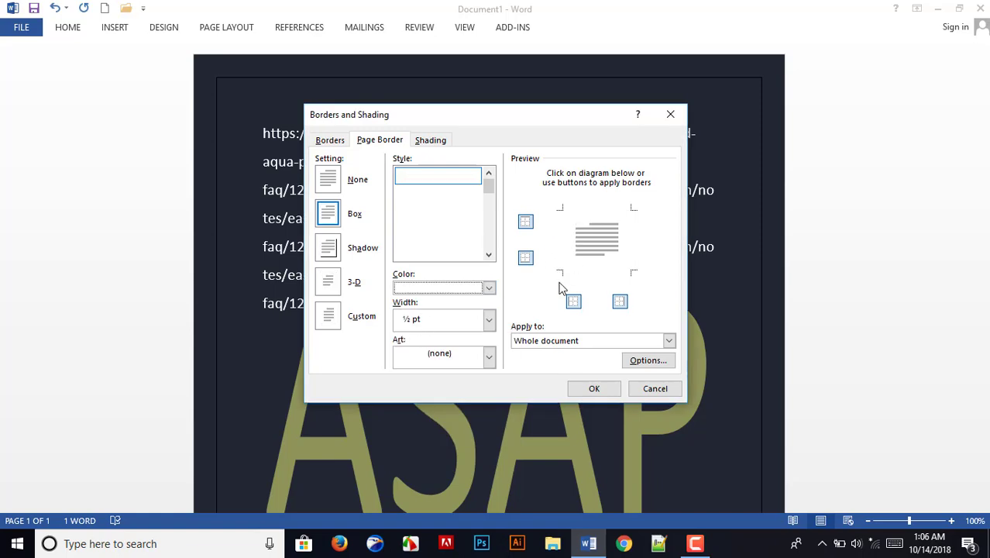
{"action": "left_click", "coordinate": [596, 389]}
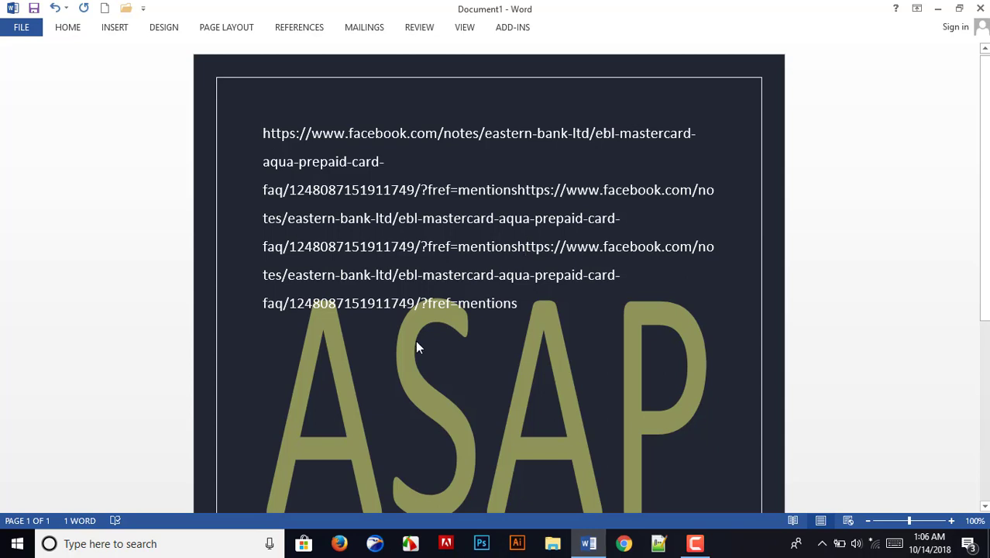
Switch the page border to the Shadow setting.
{"action": "left_click", "coordinate": [164, 27]}
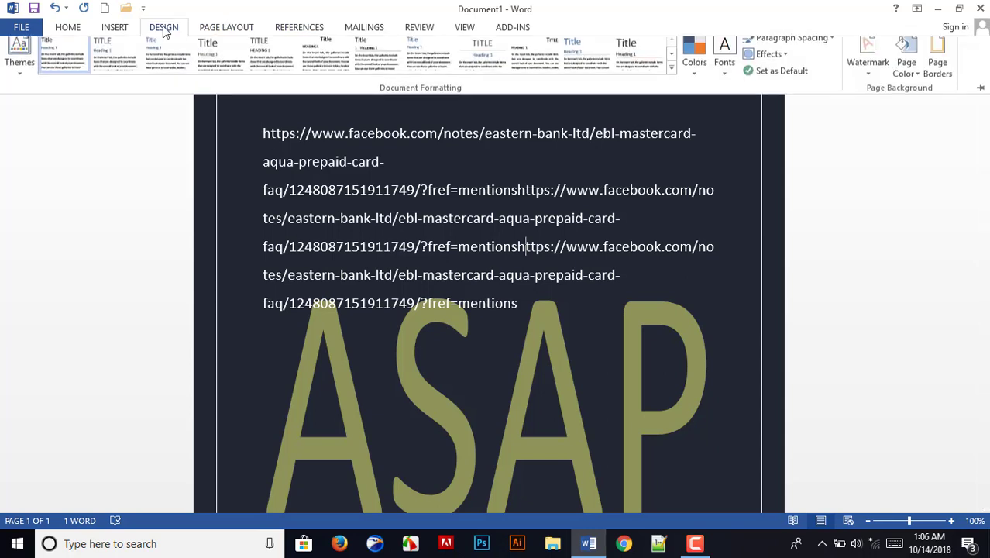
{"action": "left_click", "coordinate": [952, 78]}
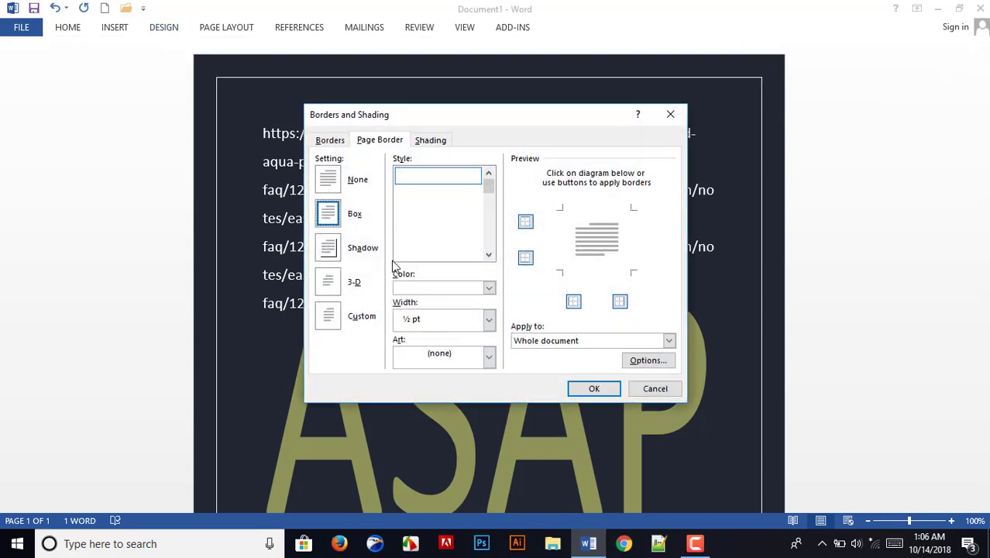
{"action": "left_click", "coordinate": [333, 250]}
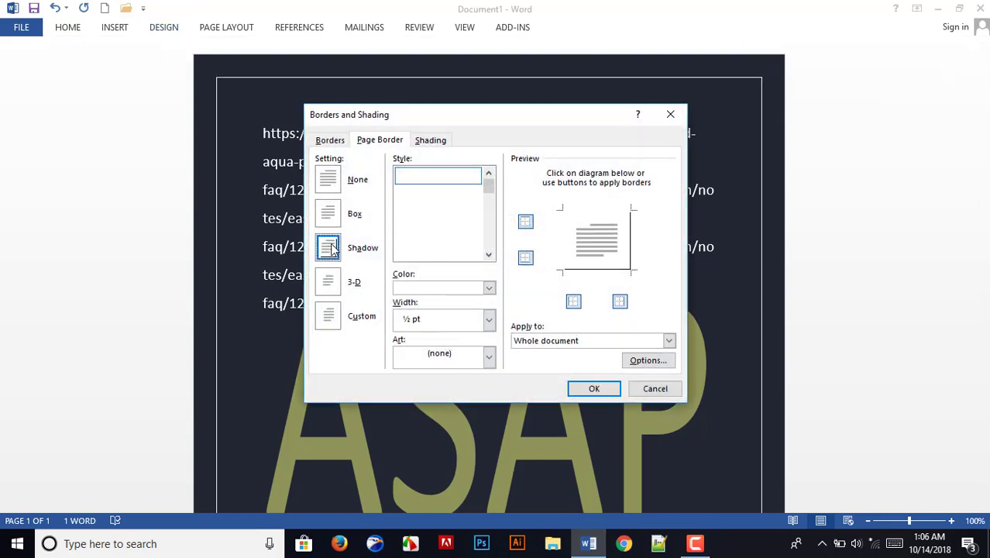
{"action": "left_click", "coordinate": [594, 388]}
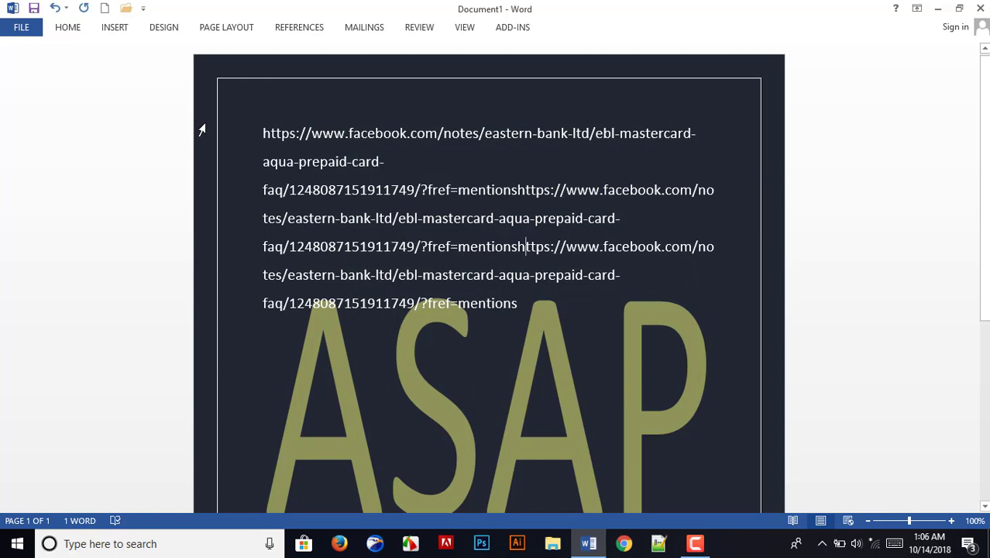
Widen the shadow page border to 6 pt.
{"action": "left_click", "coordinate": [174, 27]}
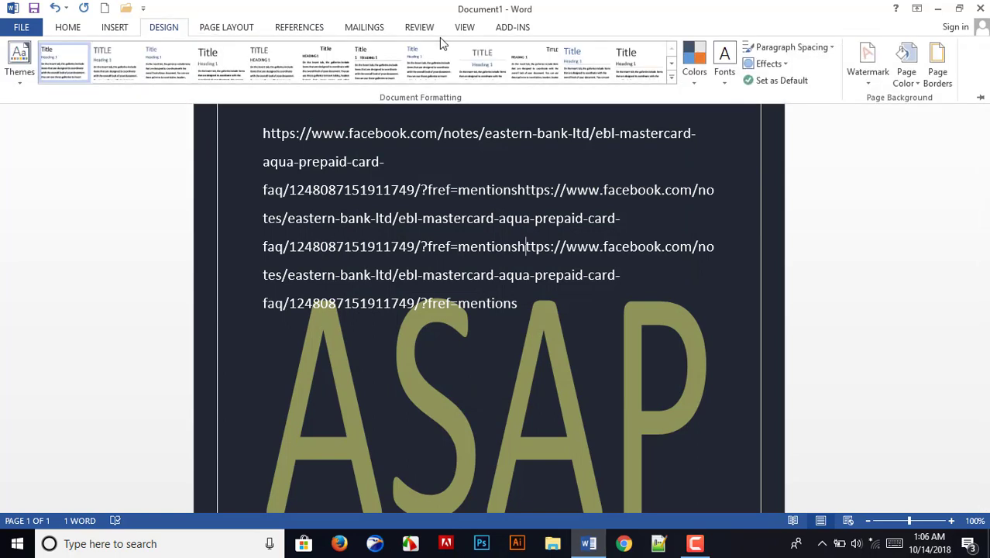
{"action": "left_click", "coordinate": [867, 73]}
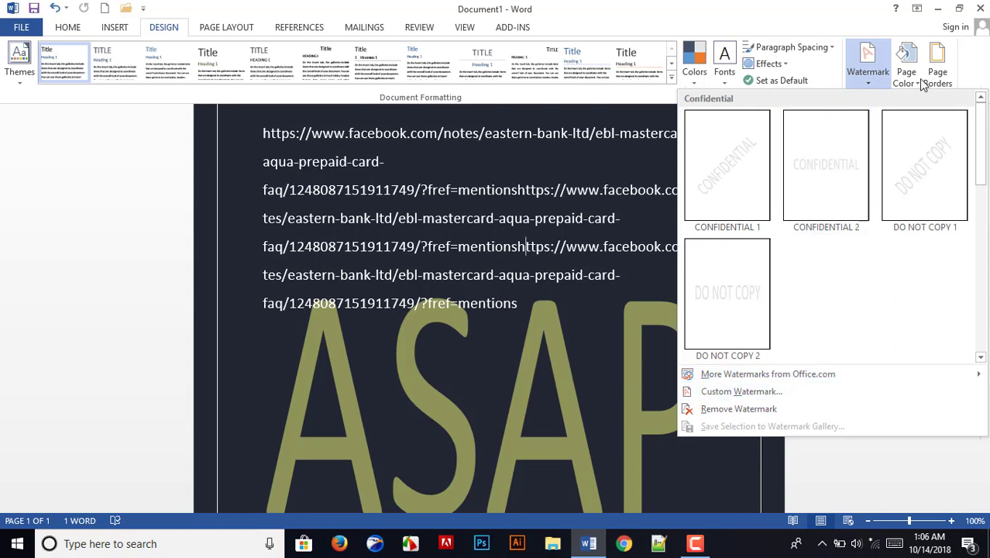
{"action": "left_click", "coordinate": [947, 72]}
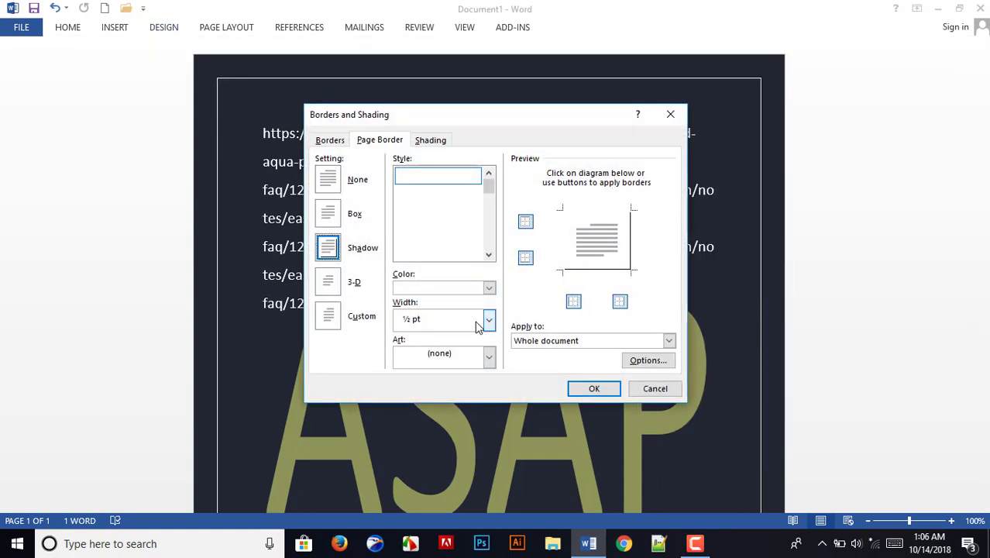
{"action": "left_click", "coordinate": [490, 324]}
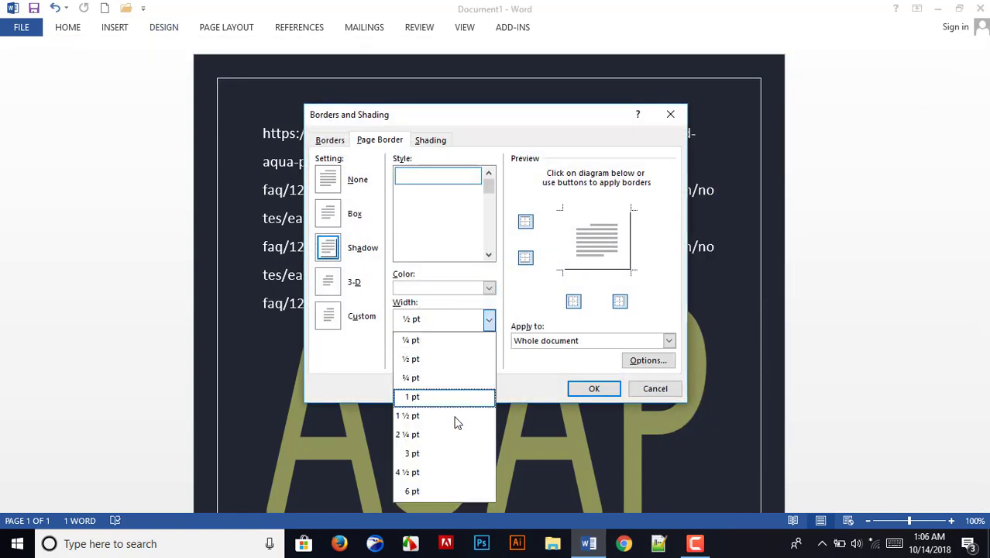
{"action": "left_click", "coordinate": [439, 494]}
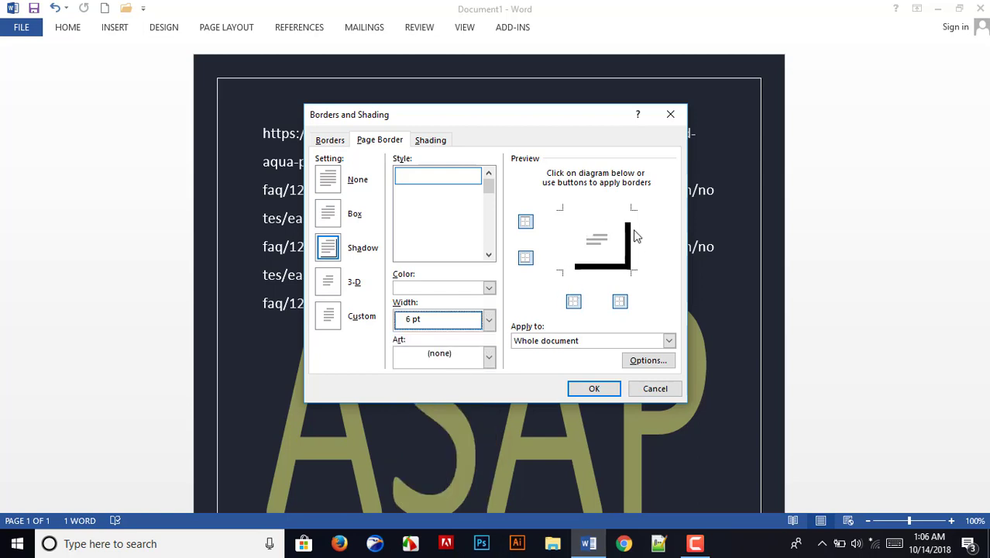
{"action": "left_click", "coordinate": [594, 388]}
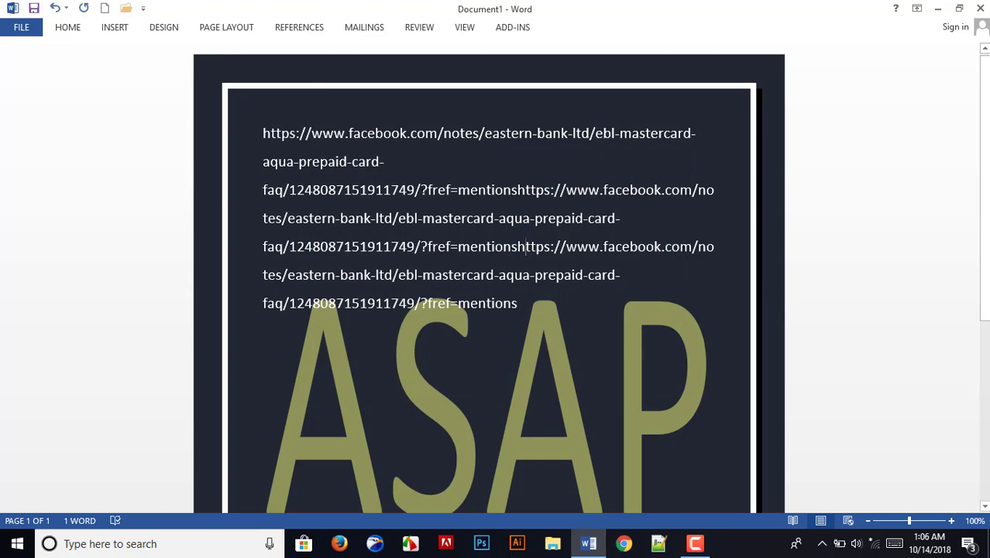
{"action": "scroll", "coordinate": [488, 310], "scroll_direction": "down", "scroll_amount": 3}
{"action": "scroll", "coordinate": [488, 310], "scroll_direction": "up", "scroll_amount": 3}
Make the page border red, briefly trying 3-D before returning to Box.
{"action": "left_click", "coordinate": [203, 31]}
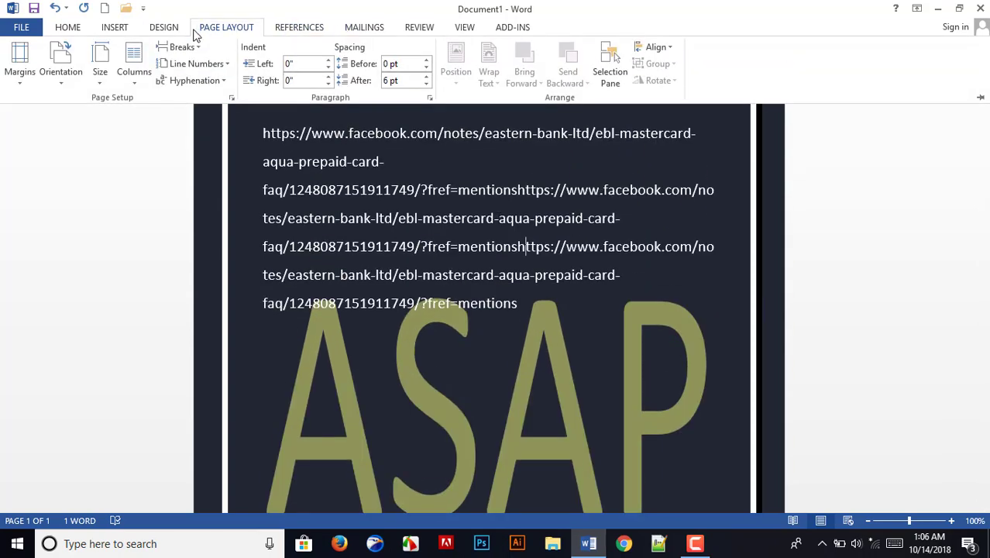
{"action": "left_click", "coordinate": [172, 31]}
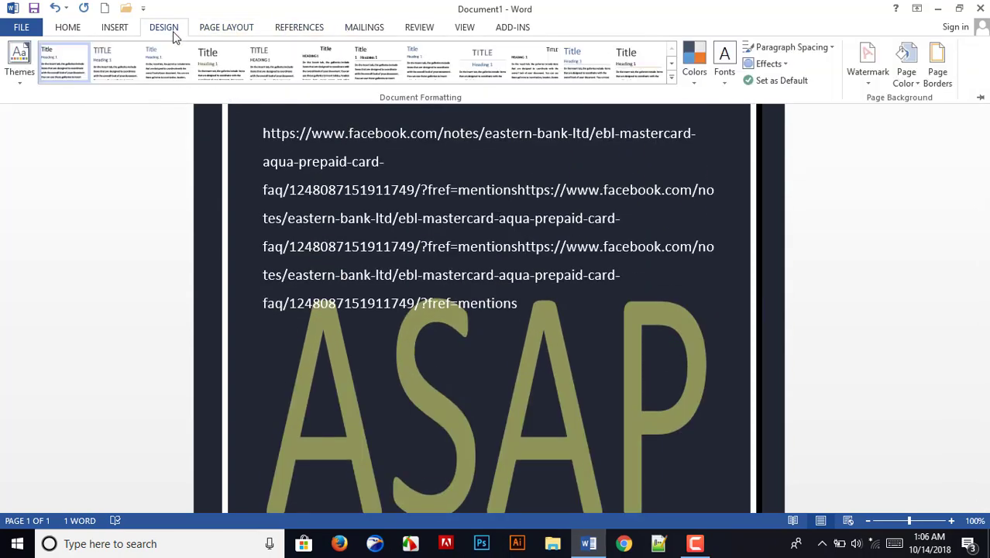
{"action": "left_click", "coordinate": [935, 77]}
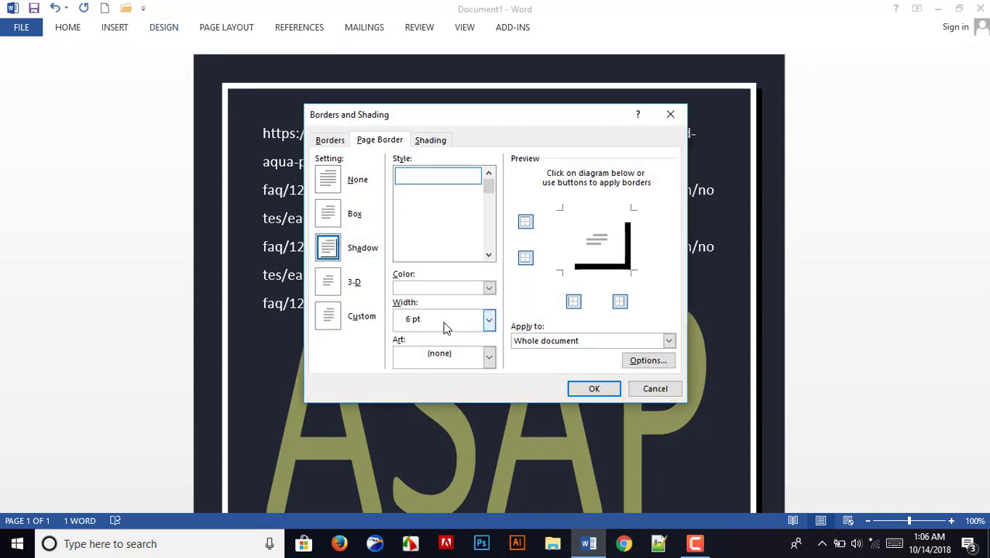
{"action": "left_click", "coordinate": [489, 287]}
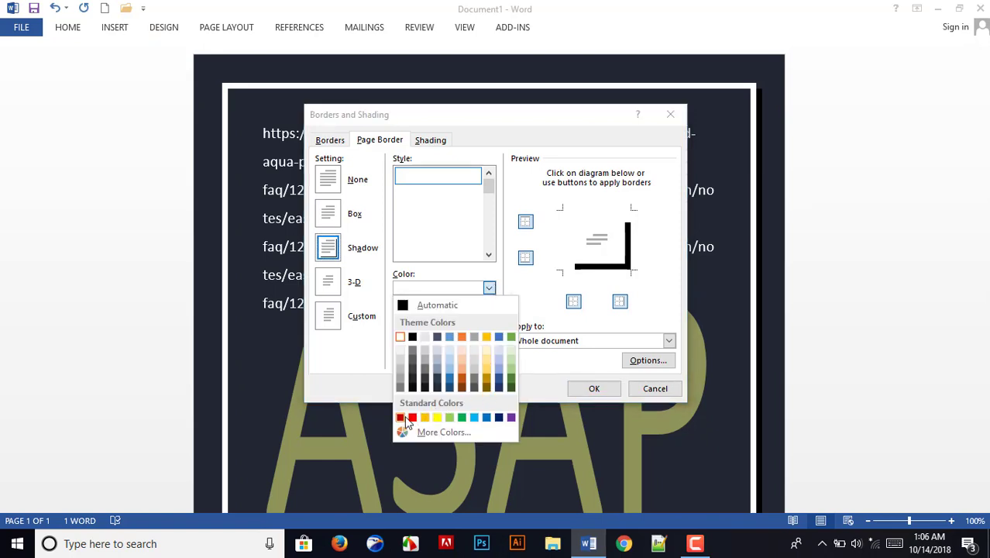
{"action": "left_click", "coordinate": [412, 418]}
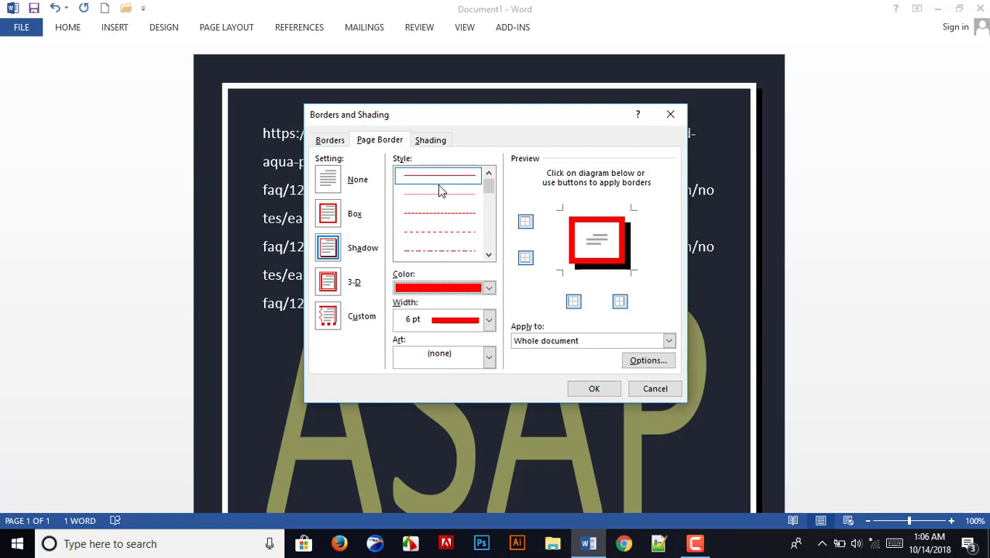
{"action": "left_click", "coordinate": [329, 282]}
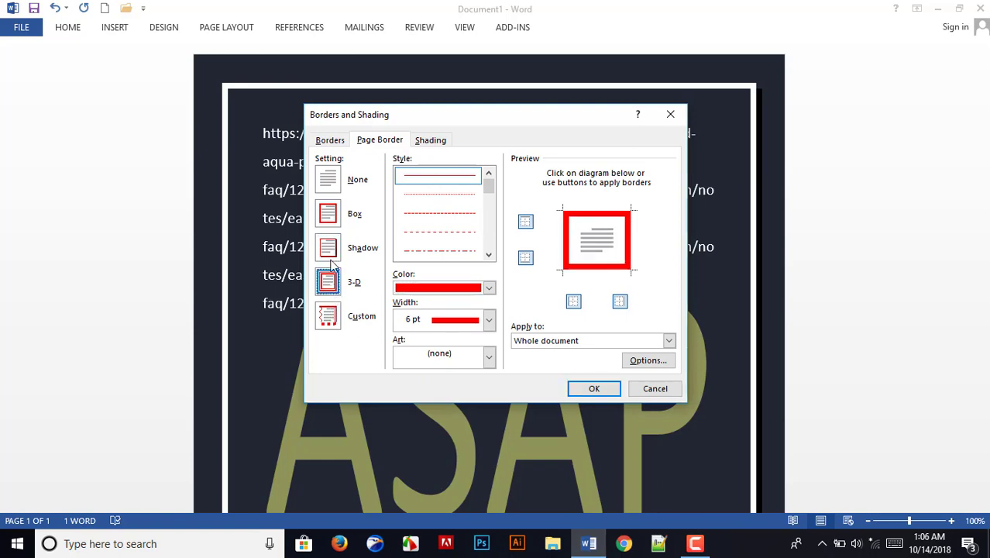
{"action": "left_click", "coordinate": [328, 214]}
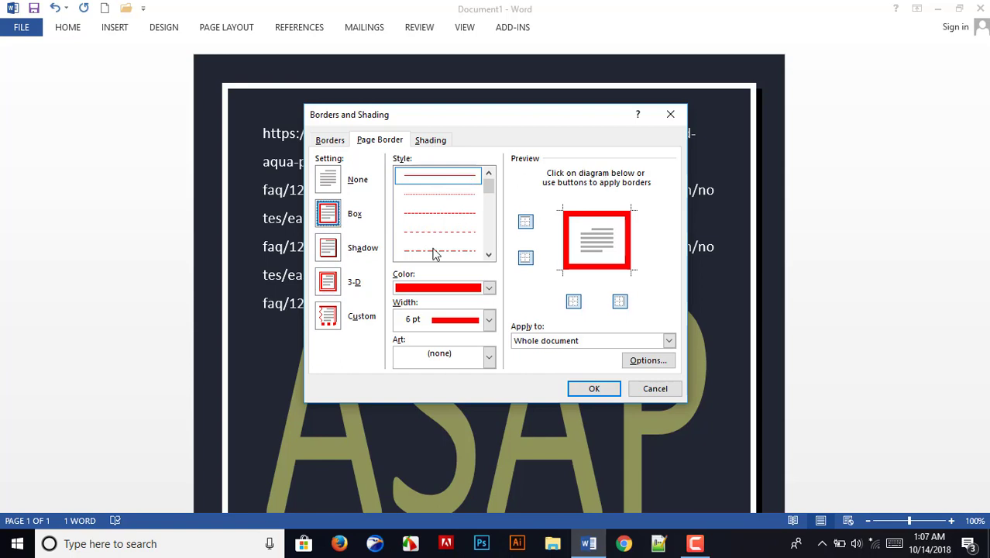
{"action": "scroll", "coordinate": [430, 250], "scroll_direction": "down", "scroll_amount": 5}
{"action": "scroll", "coordinate": [427, 246], "scroll_direction": "up", "scroll_amount": 3}
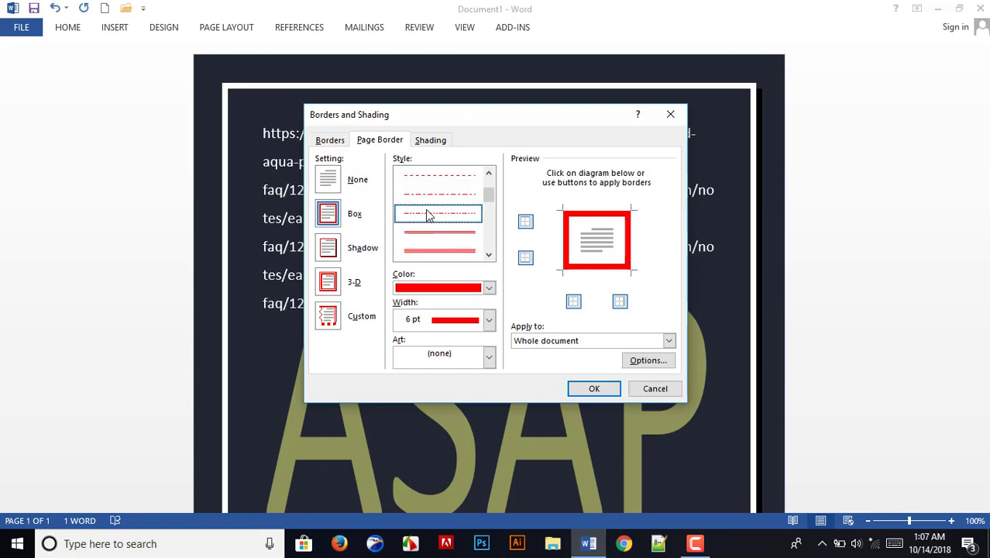
Give the red border a dash-dot line 1 pt wide, then reopen Page Borders.
{"action": "left_click", "coordinate": [431, 217]}
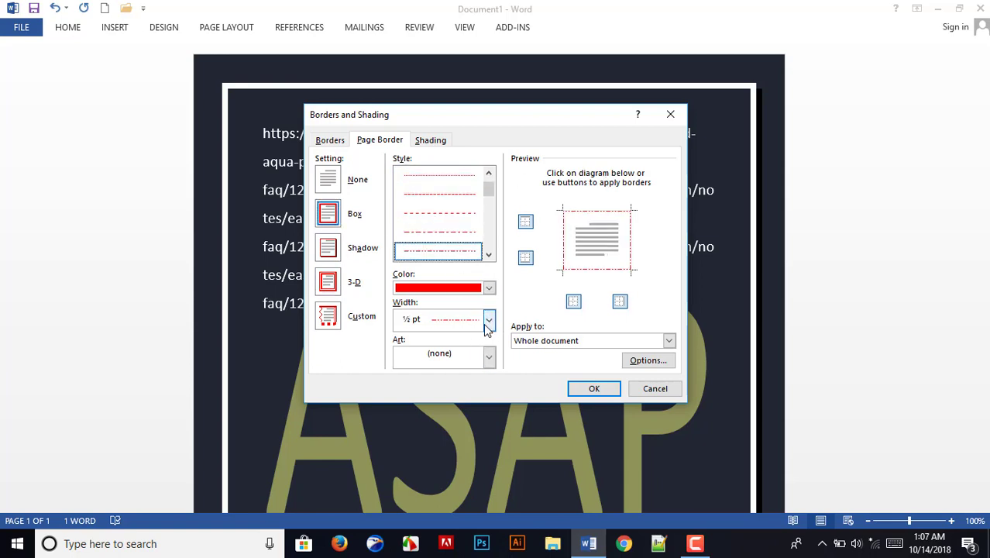
{"action": "left_click", "coordinate": [488, 320]}
{"action": "left_click", "coordinate": [444, 400]}
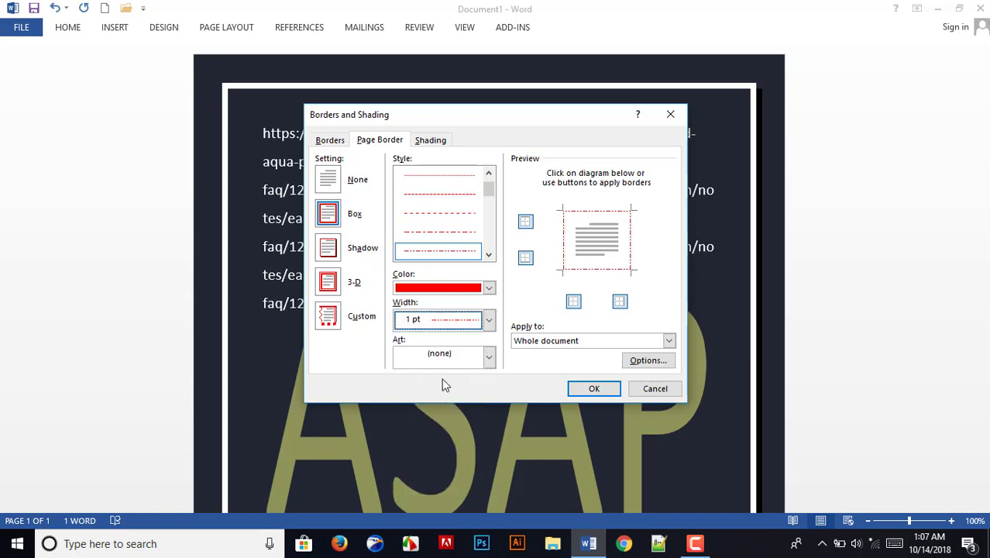
{"action": "left_click", "coordinate": [594, 388]}
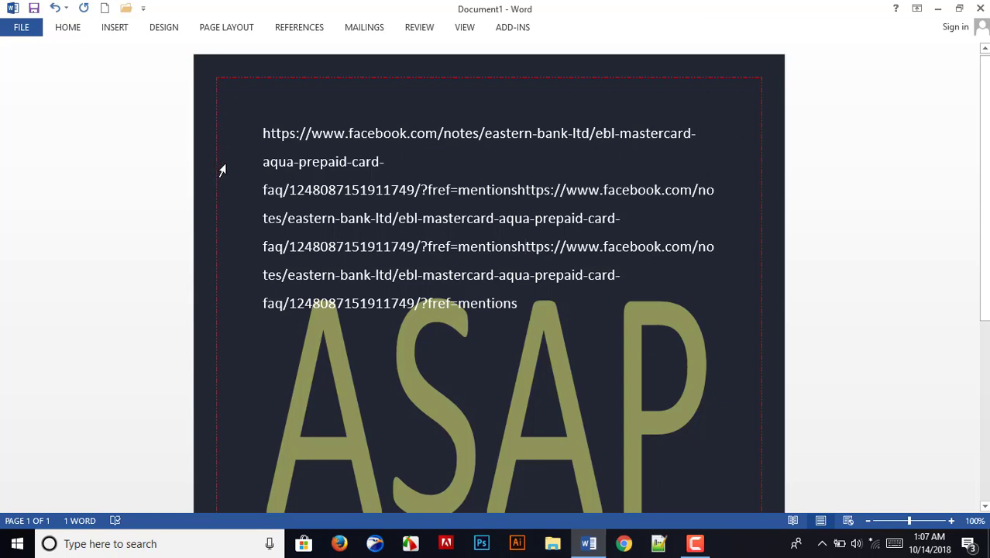
{"action": "scroll", "coordinate": [481, 147], "scroll_direction": "down", "scroll_amount": 3}
{"action": "scroll", "coordinate": [481, 147], "scroll_direction": "up", "scroll_amount": 3}
{"action": "left_click", "coordinate": [164, 31]}
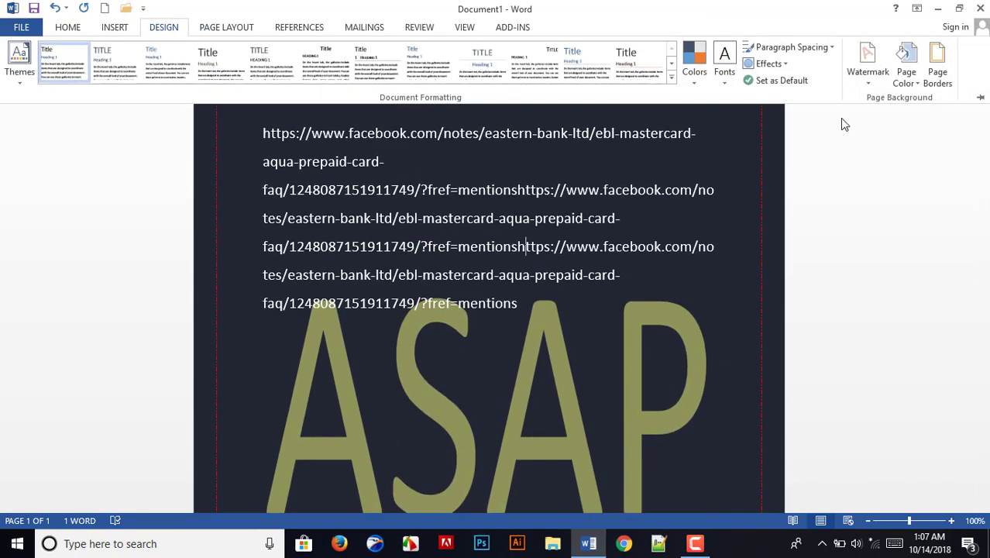
{"action": "left_click", "coordinate": [938, 73]}
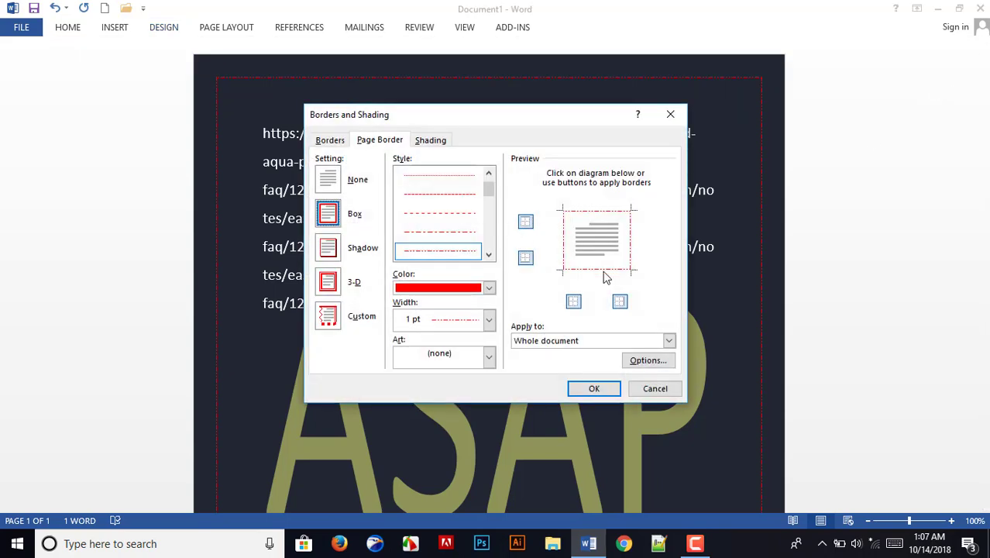
Apply the green trees art border, leaving the border Options unchanged.
{"action": "left_click", "coordinate": [489, 357]}
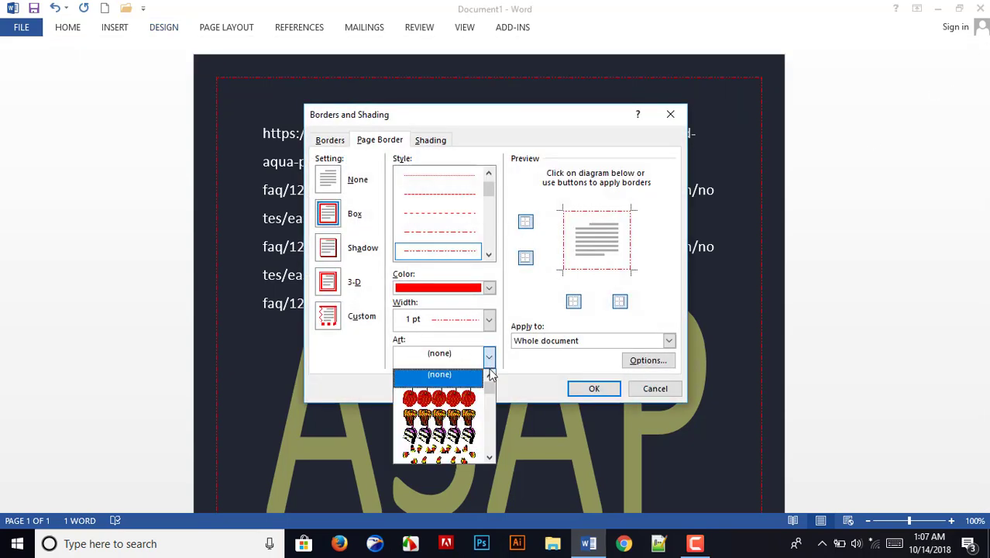
{"action": "scroll", "coordinate": [452, 416], "scroll_direction": "down", "scroll_amount": 6}
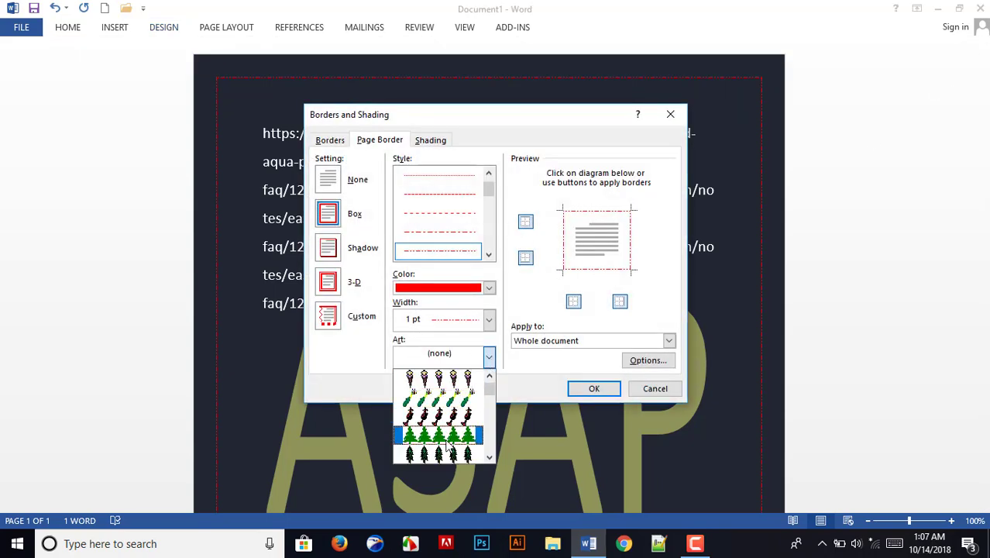
{"action": "left_click", "coordinate": [449, 437]}
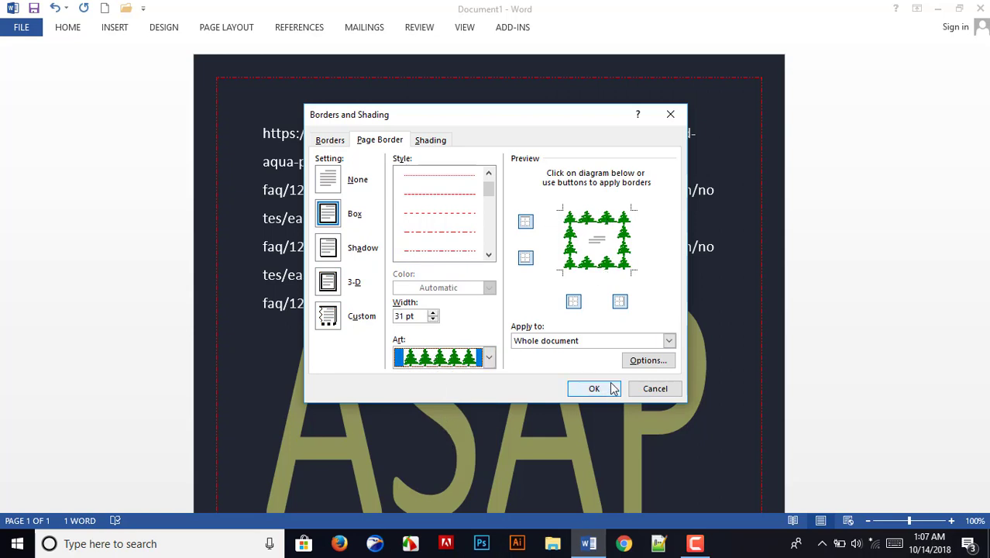
{"action": "left_click", "coordinate": [649, 361]}
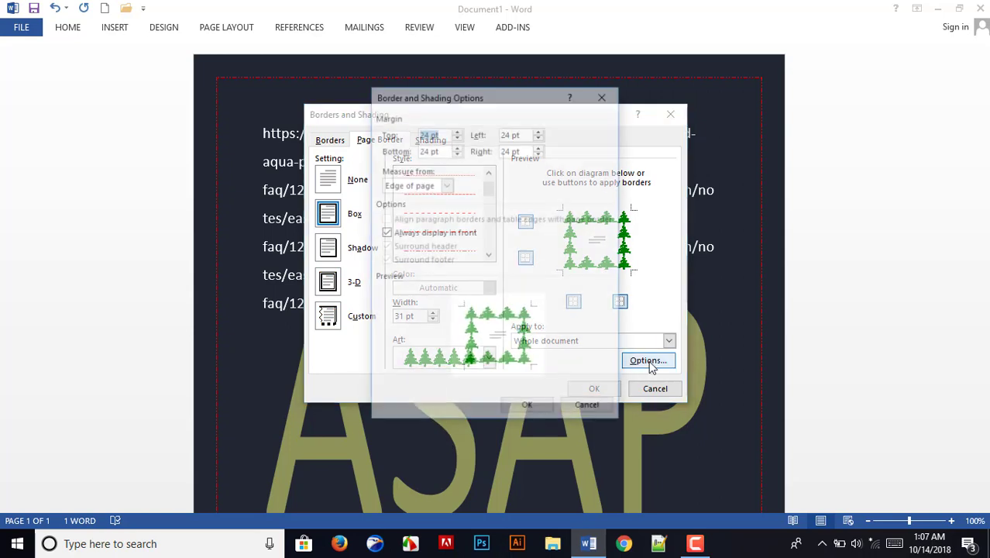
{"action": "left_click", "coordinate": [589, 409]}
{"action": "left_click", "coordinate": [571, 385]}
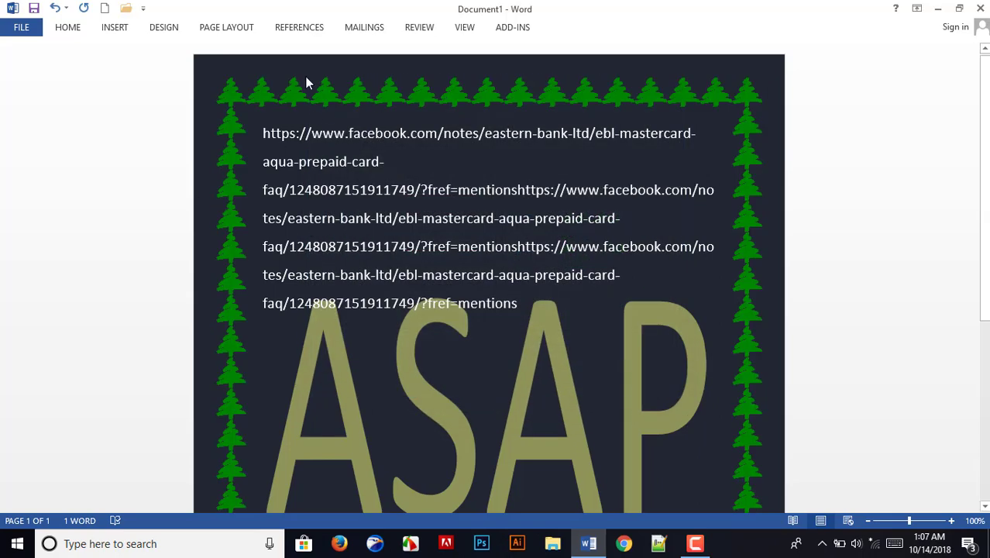
Review the border Options, keeping margins measured from Edge of page.
{"action": "left_click", "coordinate": [165, 28]}
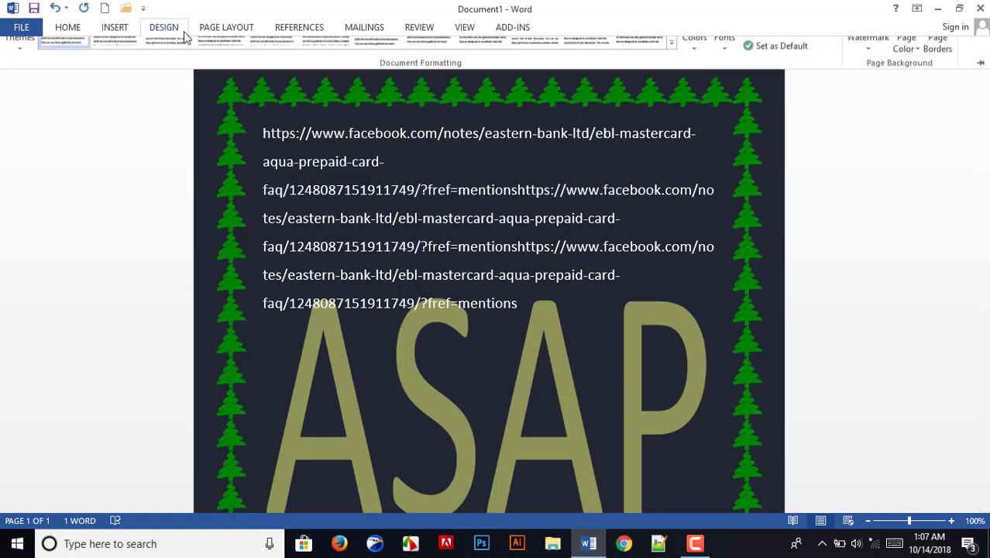
{"action": "left_click", "coordinate": [937, 68]}
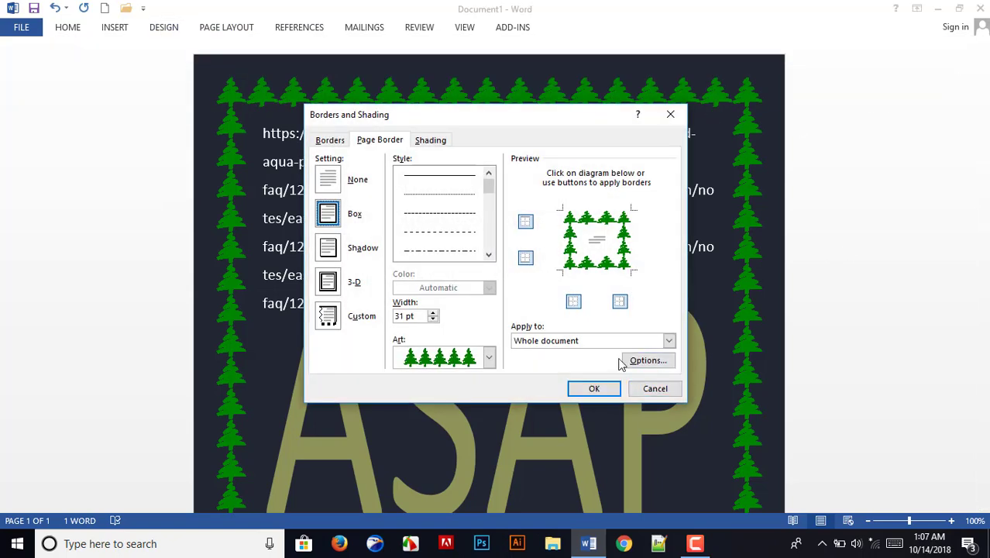
{"action": "left_click", "coordinate": [649, 361]}
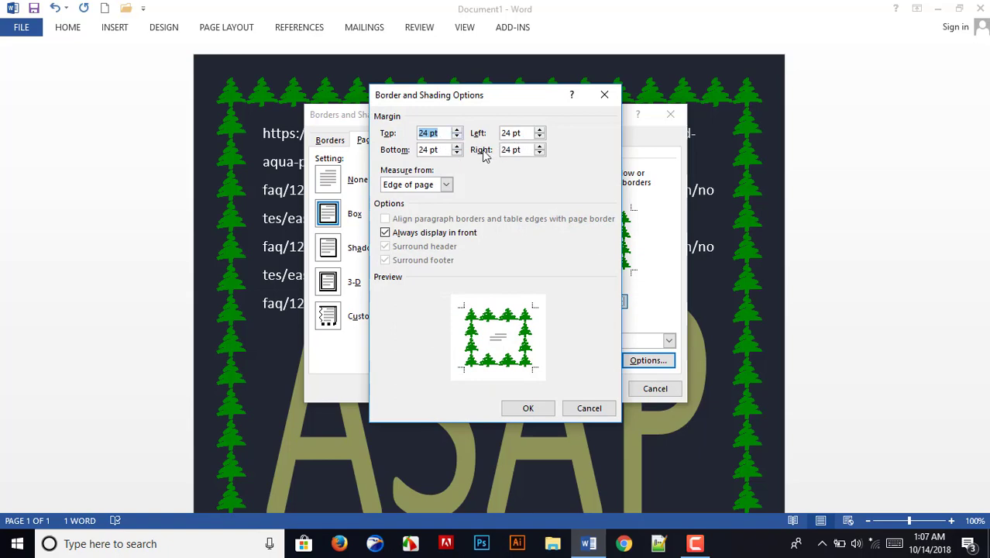
{"action": "left_click", "coordinate": [447, 184]}
{"action": "left_click", "coordinate": [447, 184]}
{"action": "left_click", "coordinate": [589, 408]}
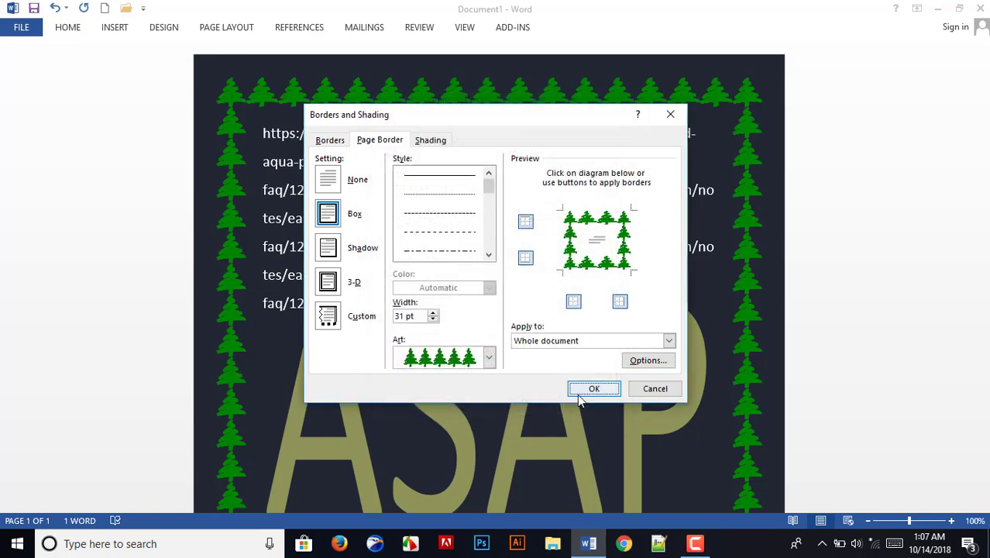
Switch the page border art to red hearts.
{"action": "left_click", "coordinate": [490, 357]}
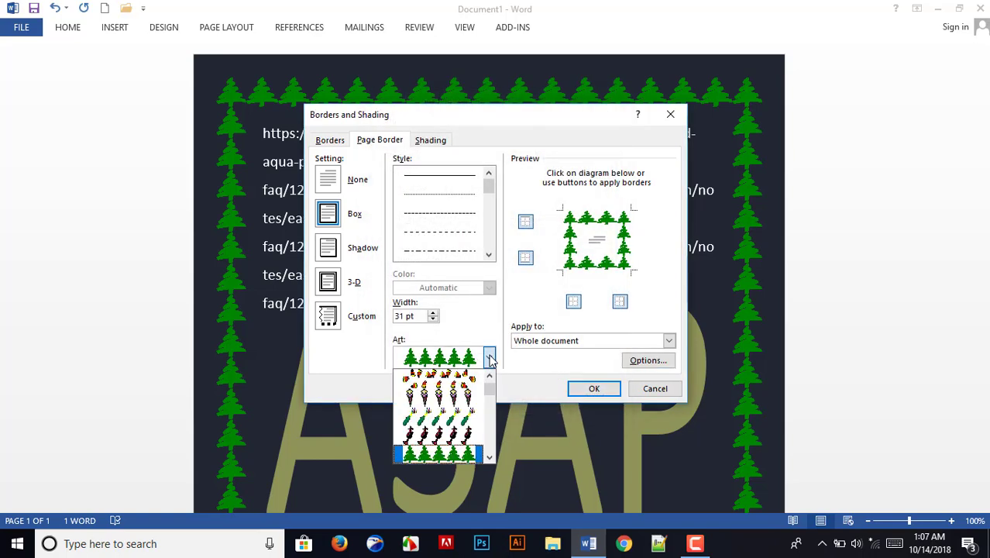
{"action": "scroll", "coordinate": [434, 434], "scroll_direction": "down", "scroll_amount": 2}
{"action": "scroll", "coordinate": [430, 433], "scroll_direction": "up", "scroll_amount": 1}
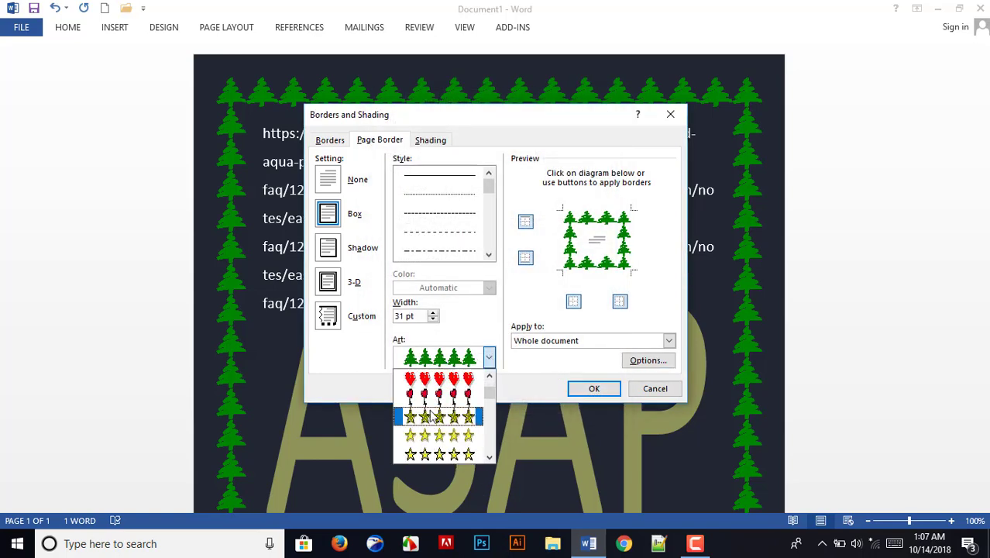
{"action": "left_click", "coordinate": [429, 376]}
{"action": "left_click", "coordinate": [591, 389]}
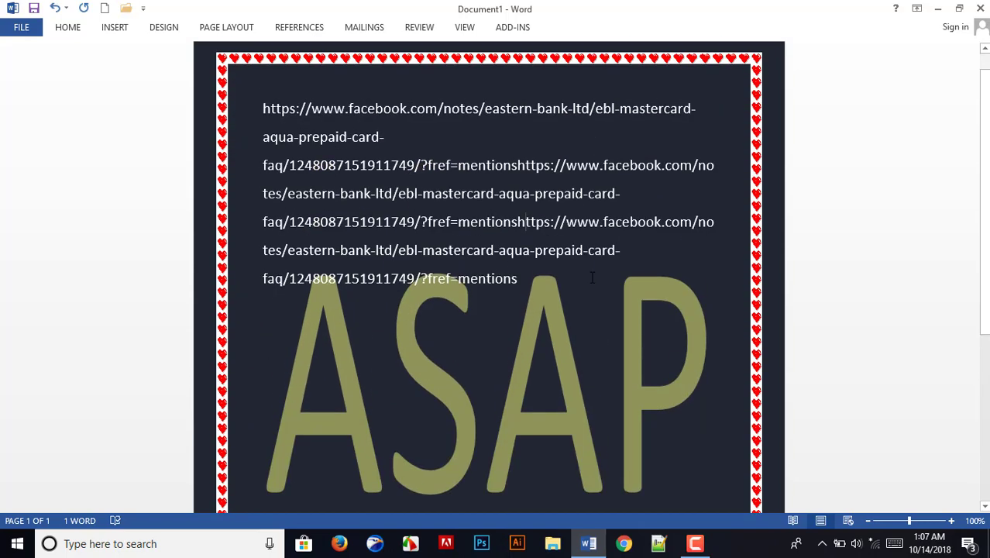
{"action": "left_click", "coordinate": [165, 31]}
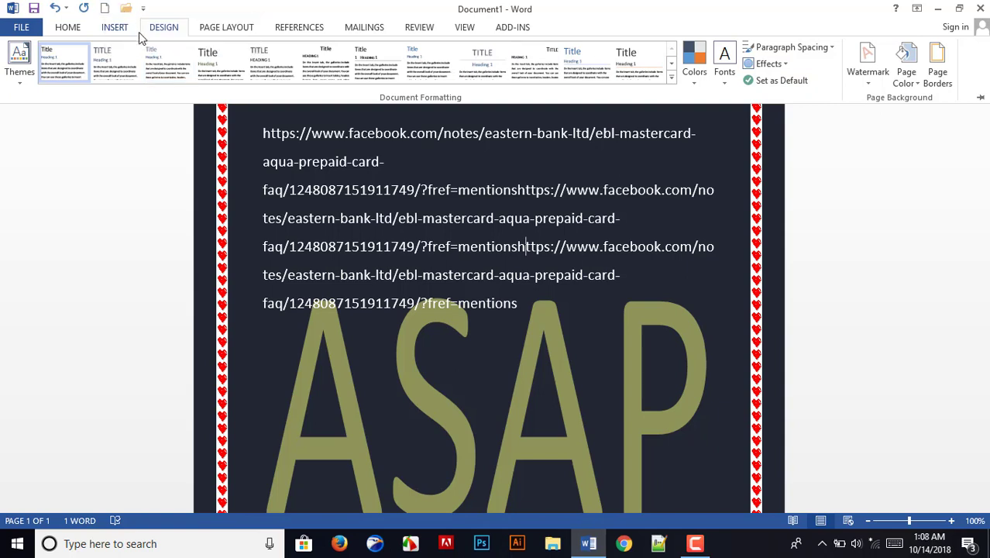
Insert a blank page after the ASAP page.
{"action": "left_click", "coordinate": [228, 29]}
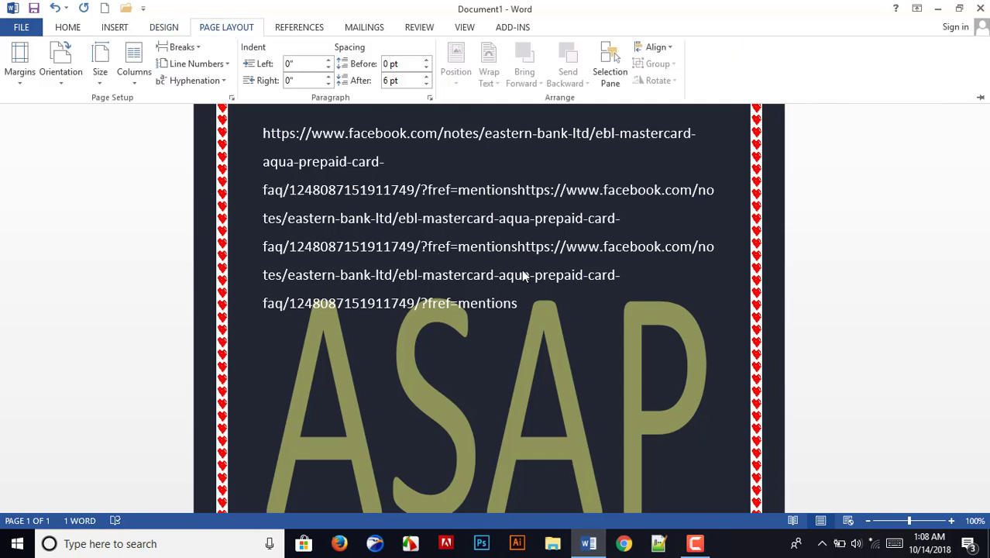
{"action": "scroll", "coordinate": [524, 277], "scroll_direction": "down", "scroll_amount": 5}
{"action": "left_click", "coordinate": [707, 430]}
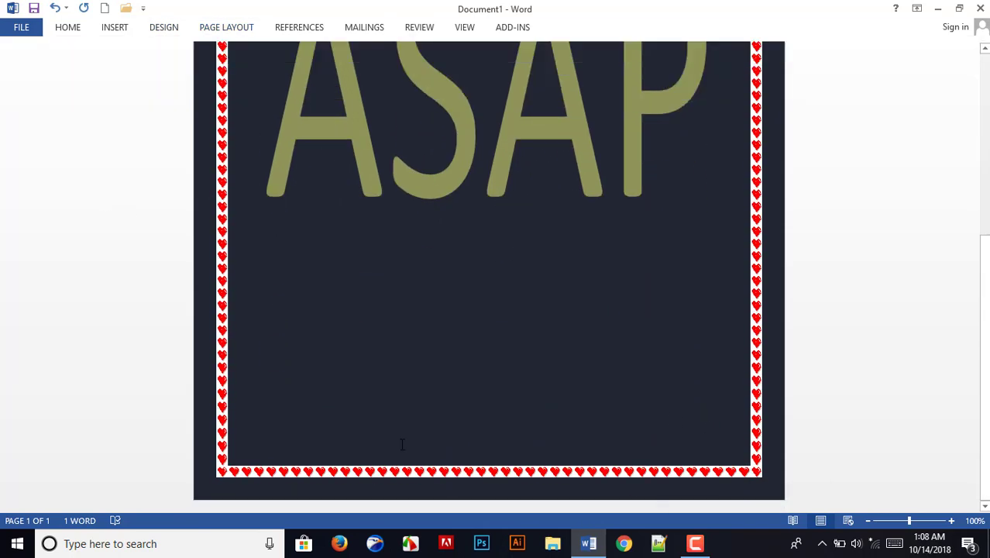
{"action": "scroll", "coordinate": [402, 444], "scroll_direction": "up", "scroll_amount": 5}
{"action": "left_click", "coordinate": [60, 29]}
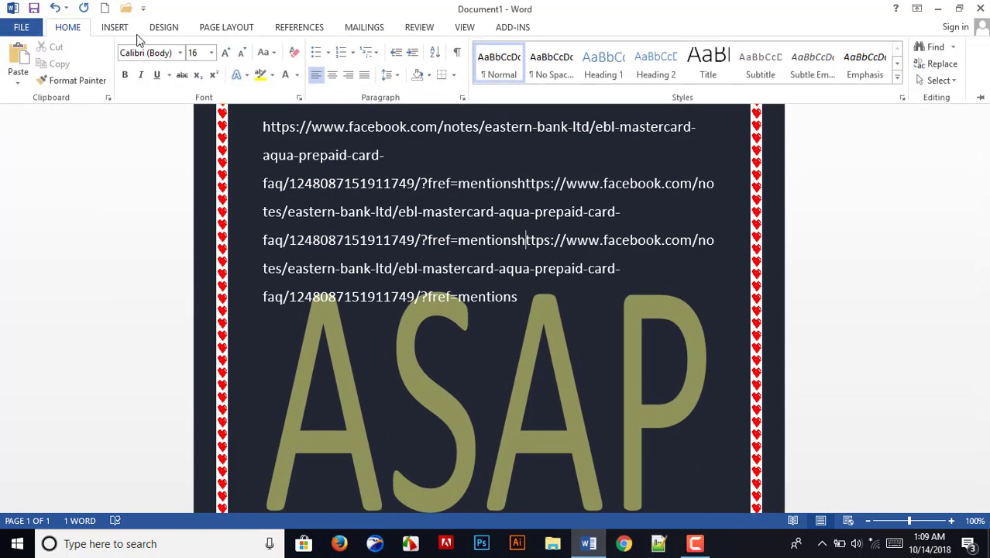
{"action": "left_click", "coordinate": [115, 29]}
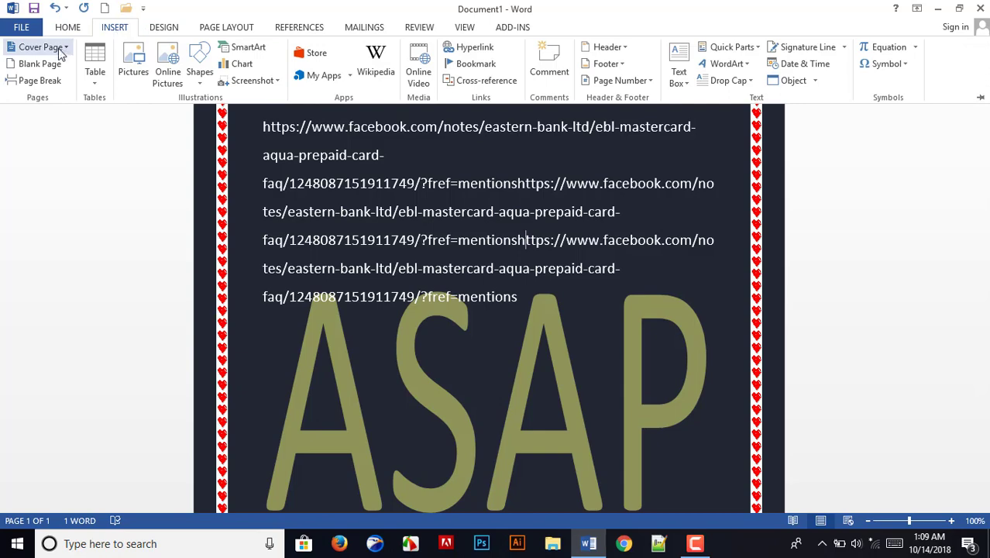
{"action": "left_click", "coordinate": [39, 64]}
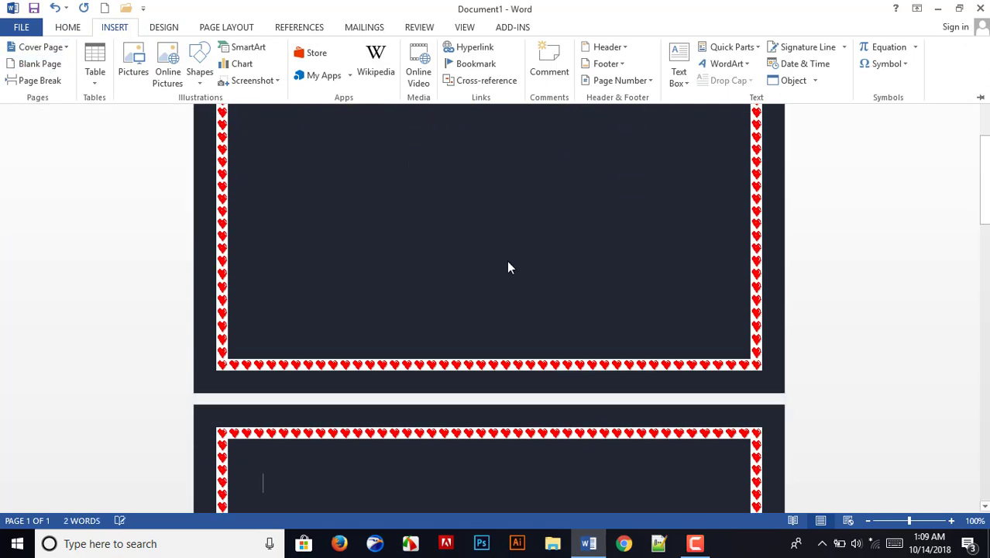
{"action": "scroll", "coordinate": [400, 379], "scroll_direction": "down", "scroll_amount": 10}
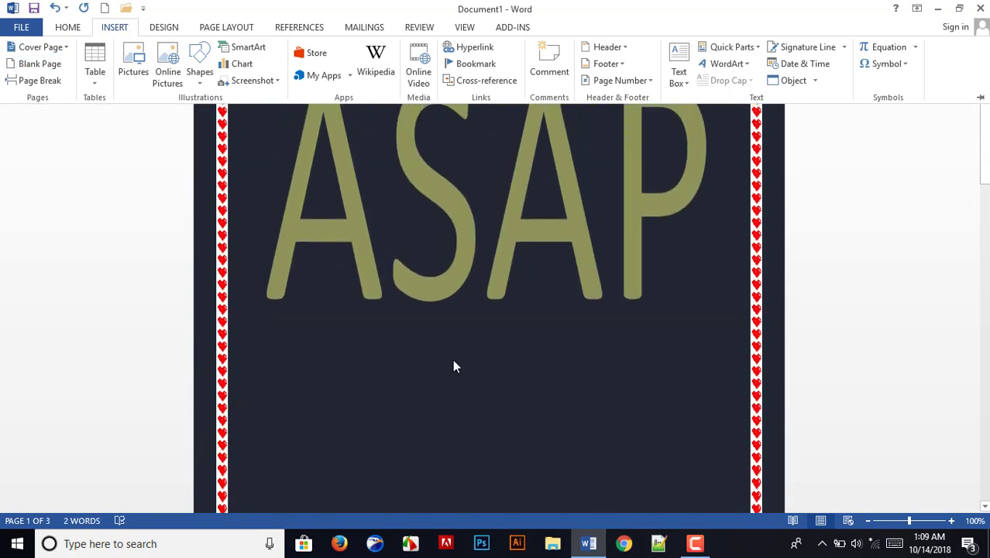
Undo all changes back to an empty document with zero words.
{"action": "key", "text": "ctrl+F1"}
{"action": "key", "text": "ctrl+z"}
{"action": "key", "text": "ctrl+z"}
{"action": "key", "text": "ctrl+z"}
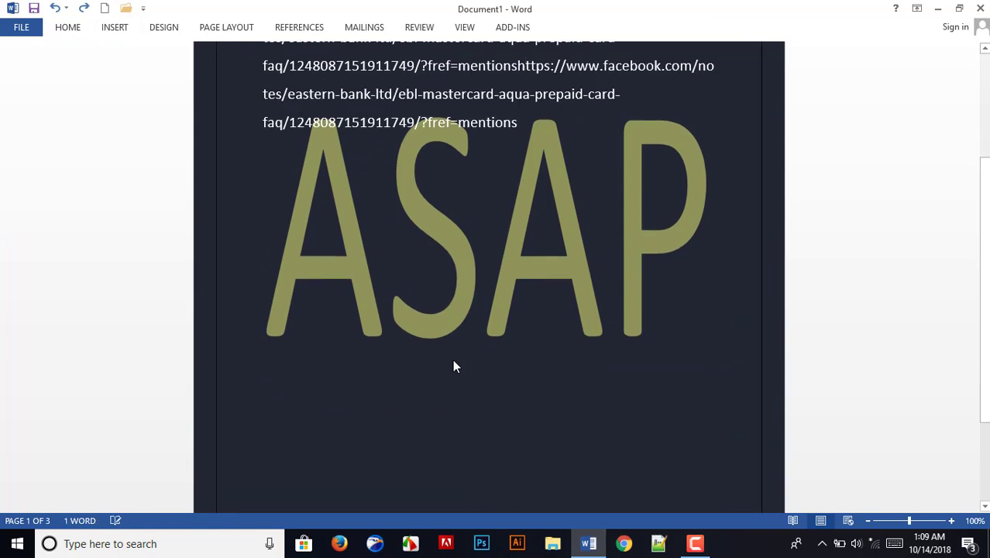
{"action": "key", "text": "ctrl+z"}
{"action": "key", "text": "ctrl+z"}
{"action": "key", "text": "ctrl+z"}
{"action": "key", "text": "ctrl+z"}
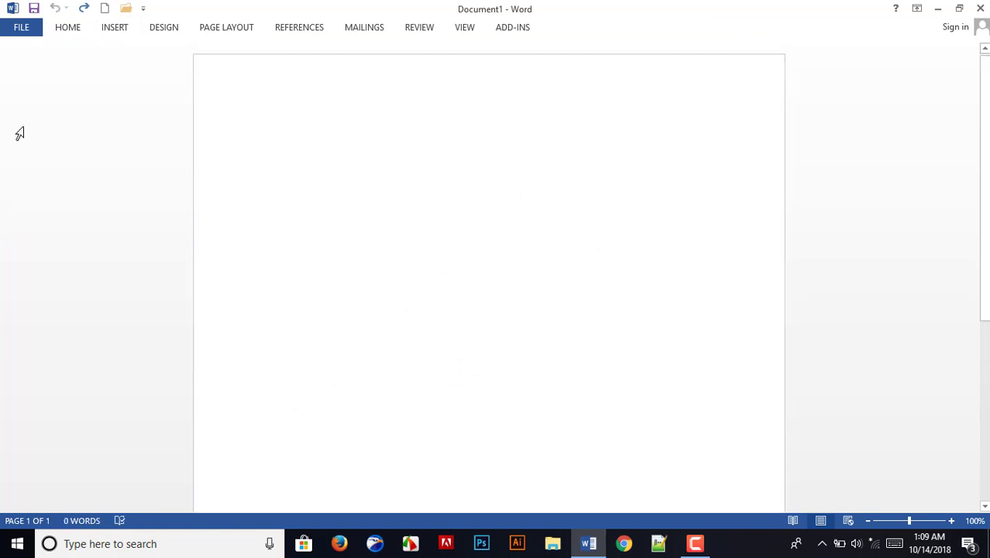
Type the filler text 'fdshffdg' on the blank page and show the DESIGN tab.
{"action": "left_click", "coordinate": [207, 31]}
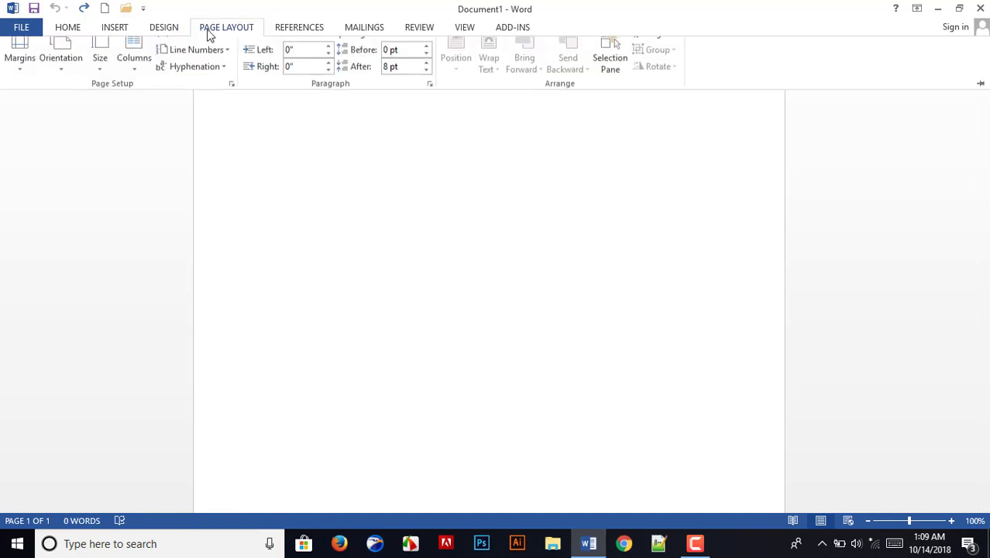
{"action": "left_click", "coordinate": [308, 168]}
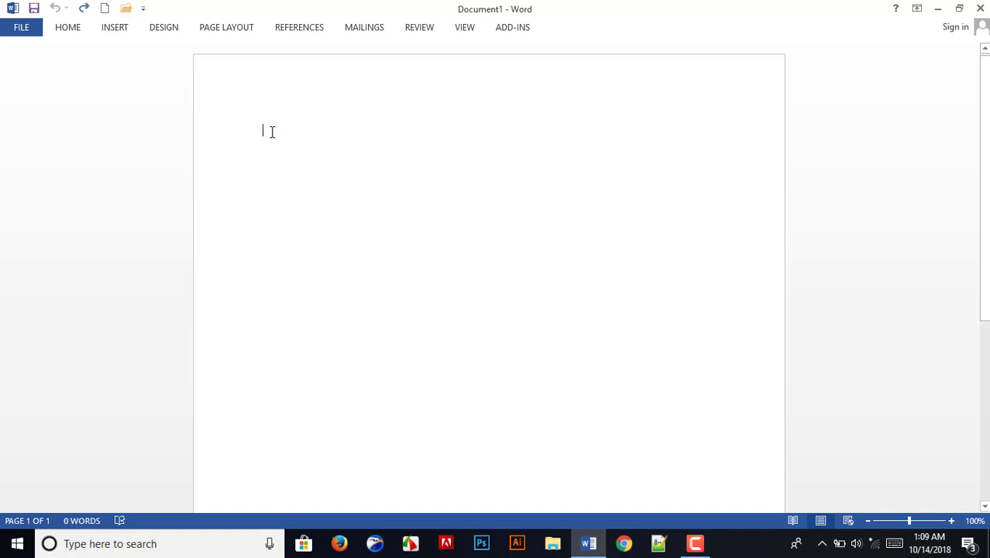
{"action": "type", "text": "fdshffdgdfg"}
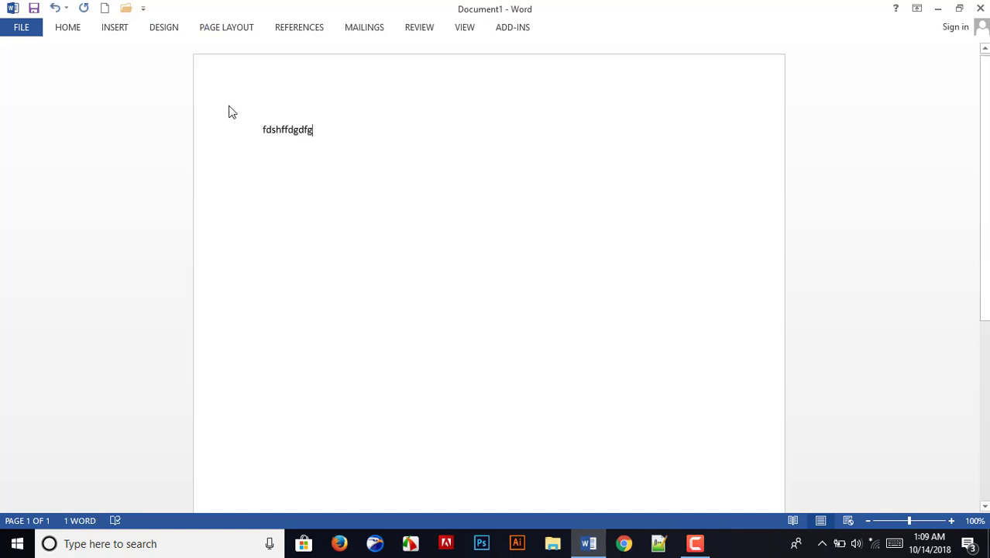
{"action": "left_click", "coordinate": [164, 34]}
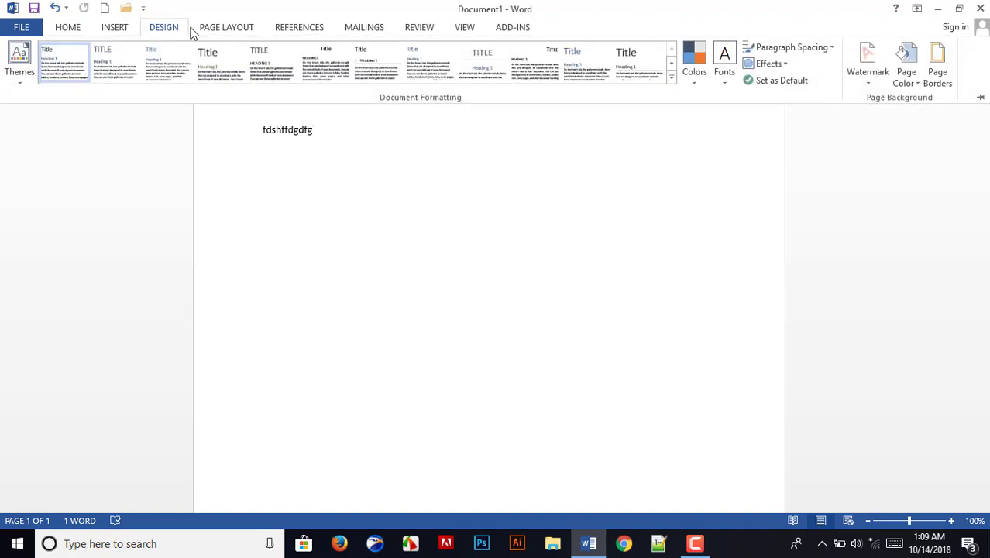
Try the Narrow and then the Mirrored margin presets.
{"action": "left_click", "coordinate": [215, 31]}
{"action": "left_click", "coordinate": [24, 70]}
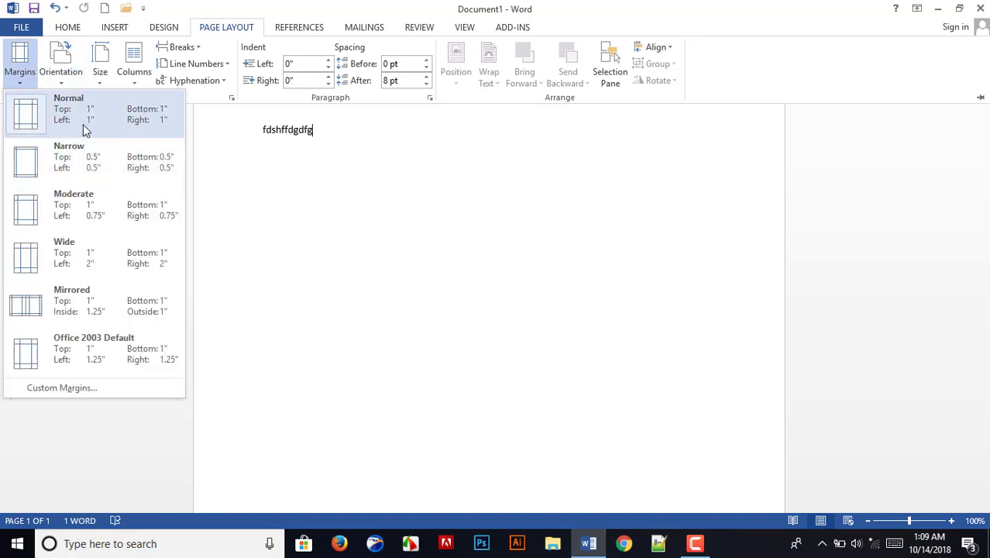
{"action": "left_click", "coordinate": [29, 165]}
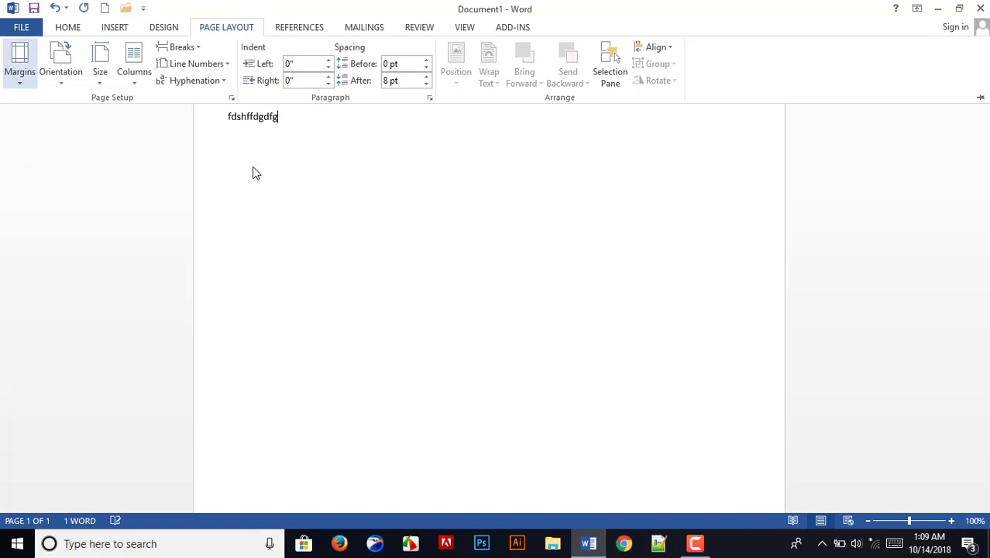
{"action": "left_click", "coordinate": [356, 172]}
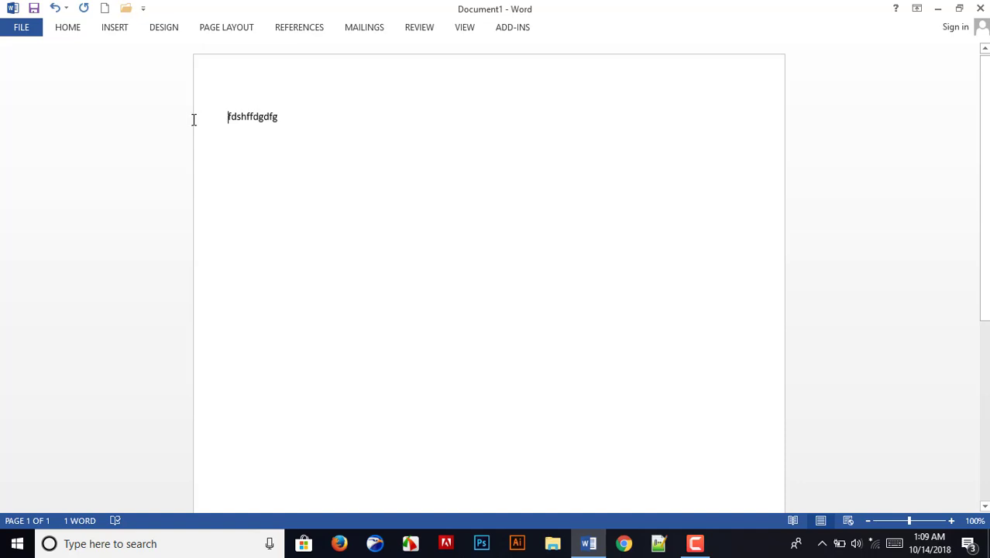
{"action": "left_click", "coordinate": [200, 29]}
{"action": "left_click", "coordinate": [24, 73]}
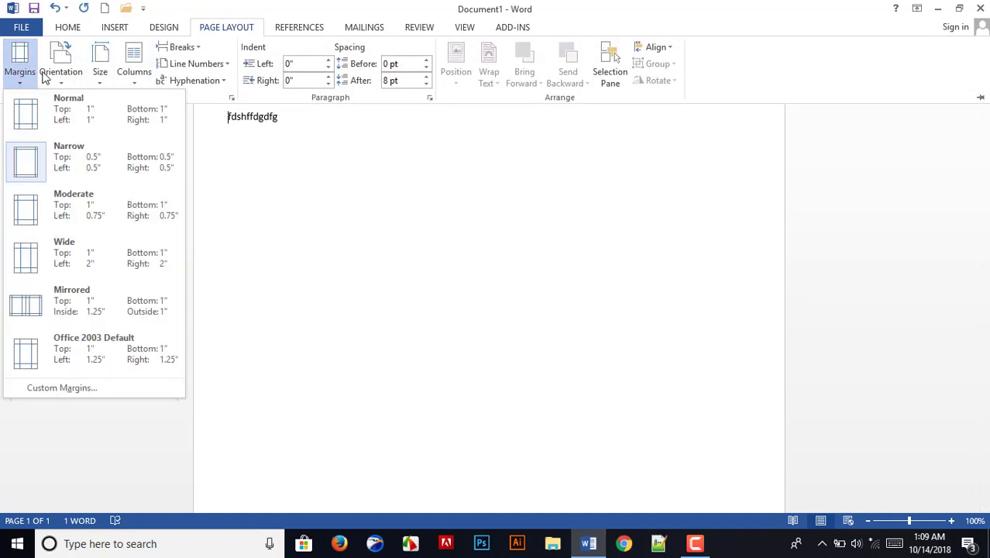
{"action": "left_click", "coordinate": [38, 302]}
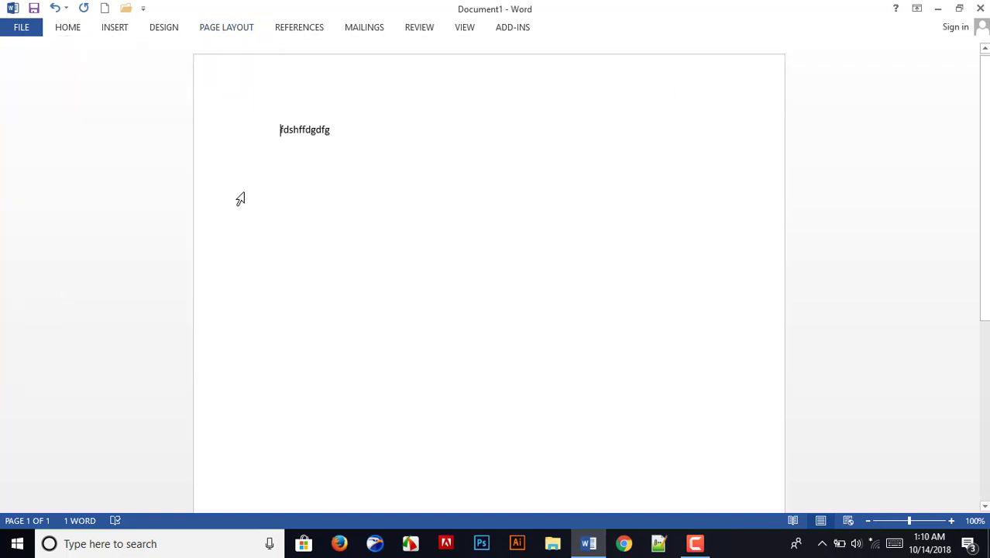
Settle on Narrow 0.5" margins for the page.
{"action": "left_click", "coordinate": [214, 33]}
{"action": "left_click", "coordinate": [21, 87]}
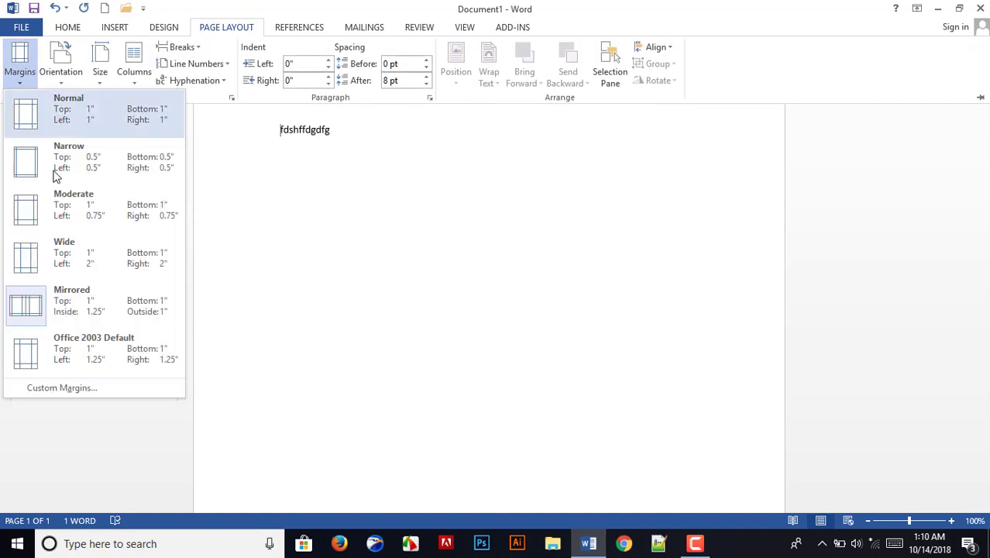
{"action": "left_click", "coordinate": [23, 356]}
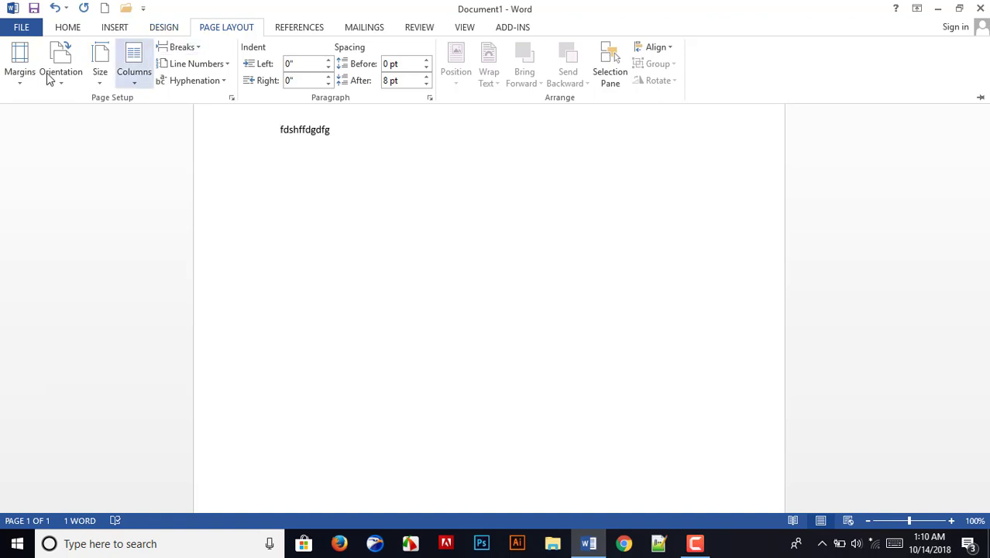
{"action": "left_click", "coordinate": [21, 66]}
{"action": "left_click", "coordinate": [32, 167]}
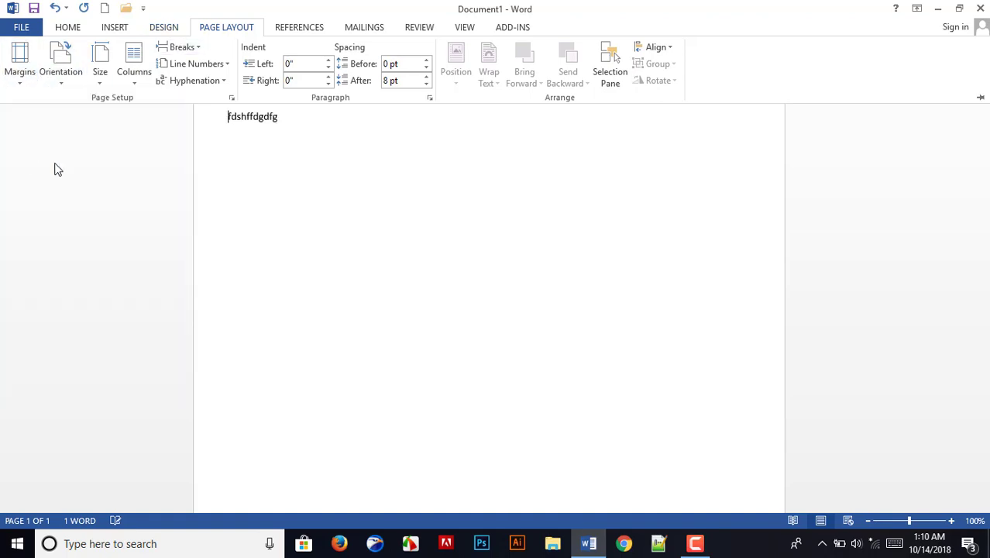
{"action": "left_click", "coordinate": [261, 142]}
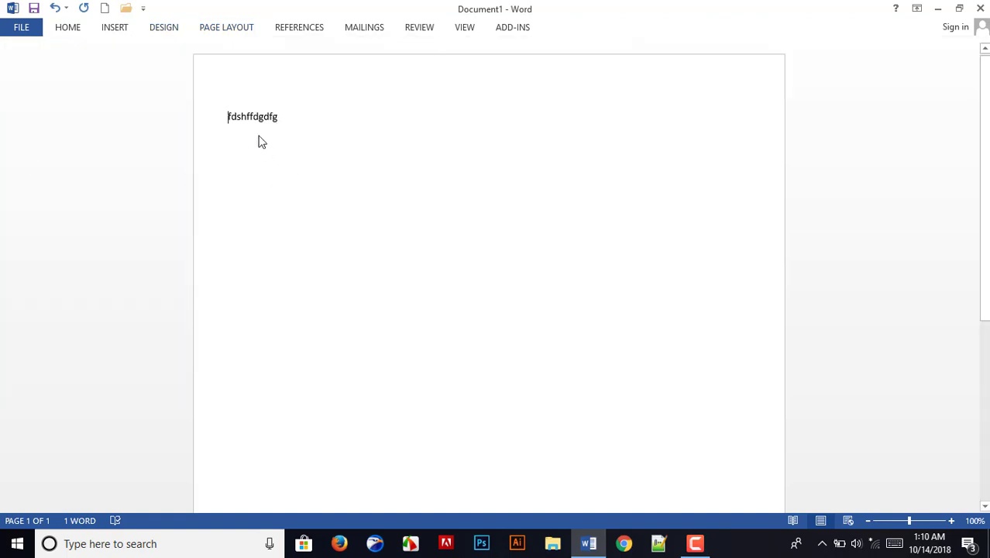
Browse the Insert and Design tabs, then collapse the ribbon with Ctrl+F1.
{"action": "left_click", "coordinate": [165, 36]}
{"action": "left_click", "coordinate": [128, 29]}
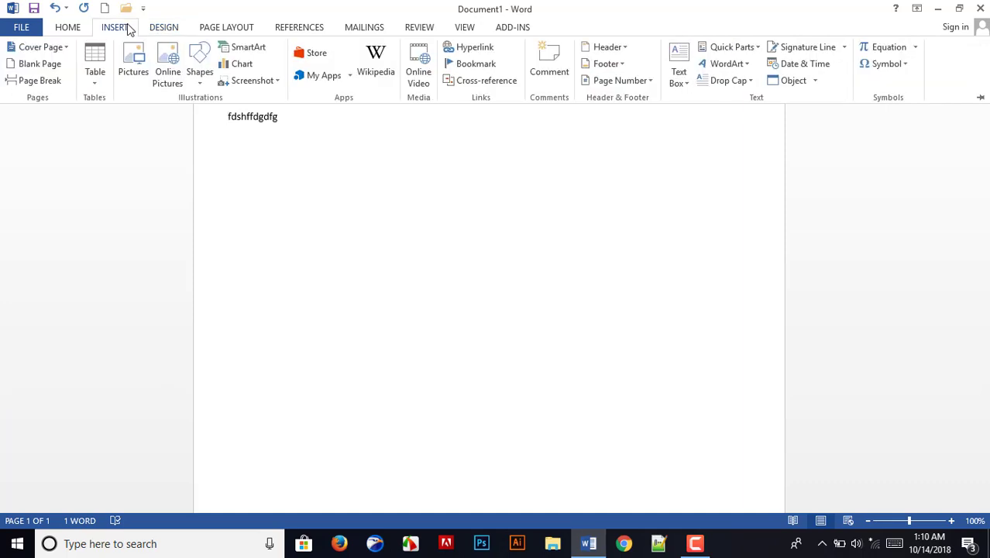
{"action": "left_click", "coordinate": [164, 28]}
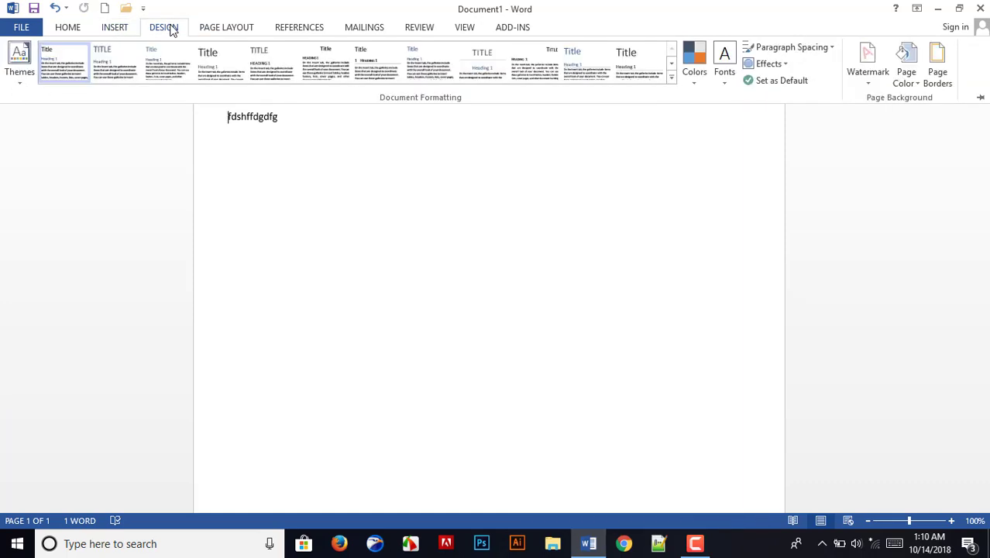
{"action": "left_click", "coordinate": [208, 30]}
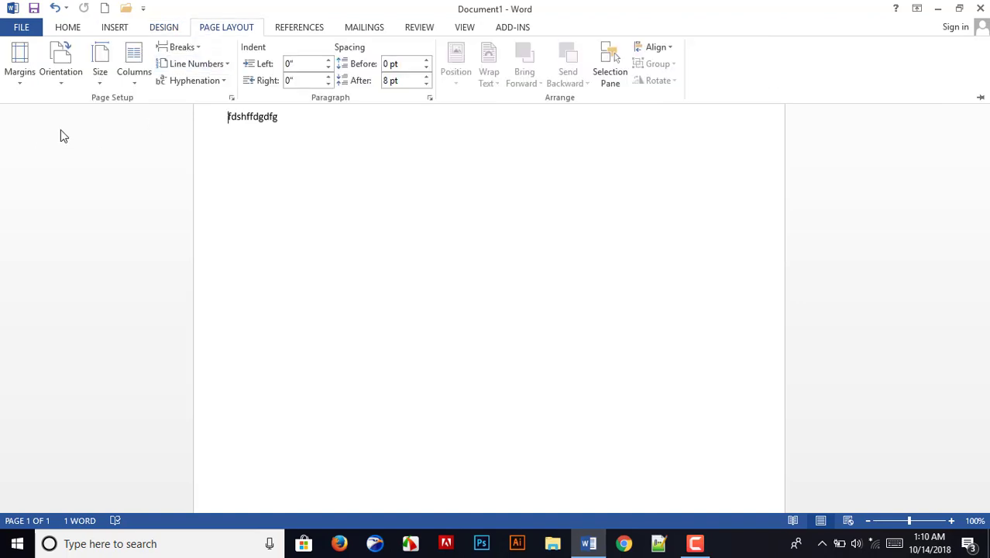
{"action": "key", "text": "ctrl+F1"}
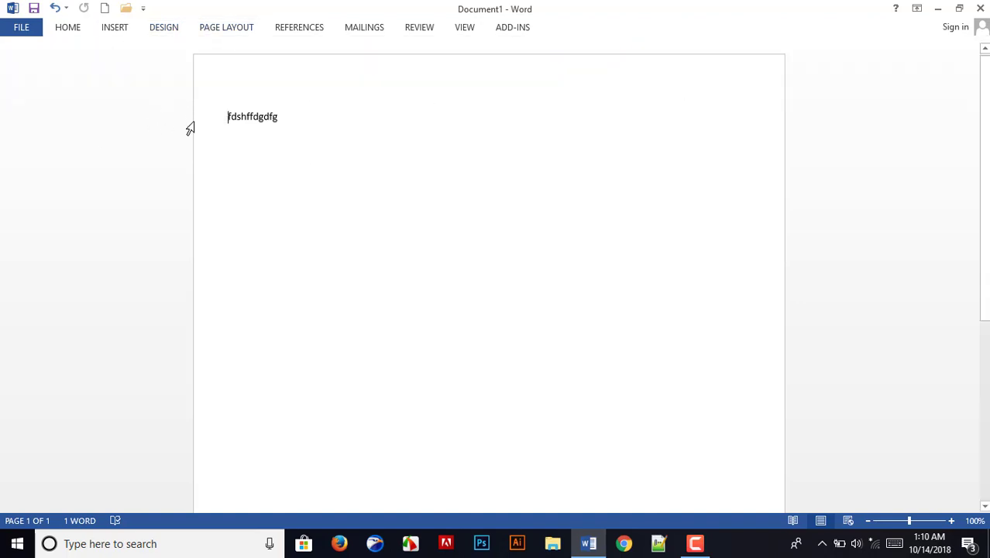
Turn the page to Landscape orientation and bring up the paper Size list.
{"action": "left_click", "coordinate": [222, 29]}
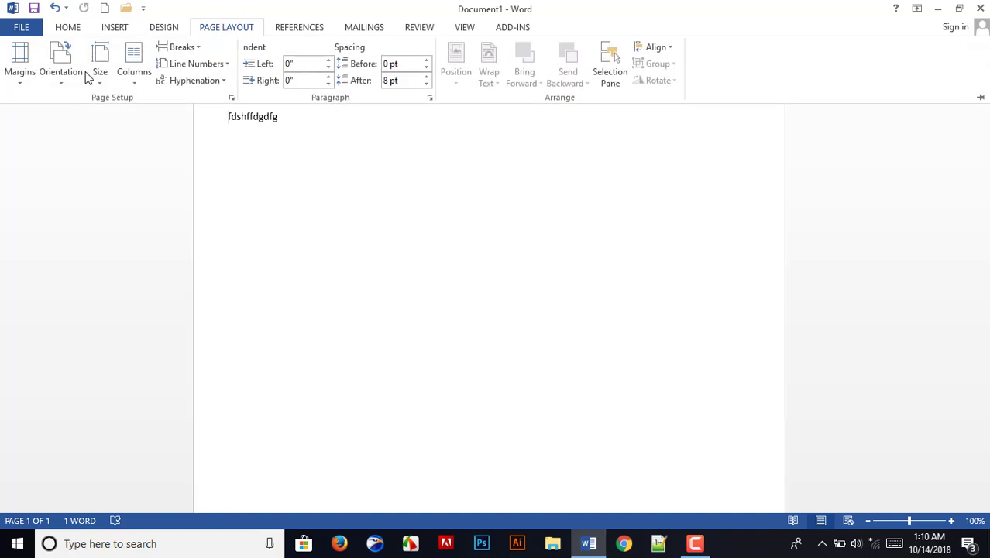
{"action": "left_click", "coordinate": [78, 71]}
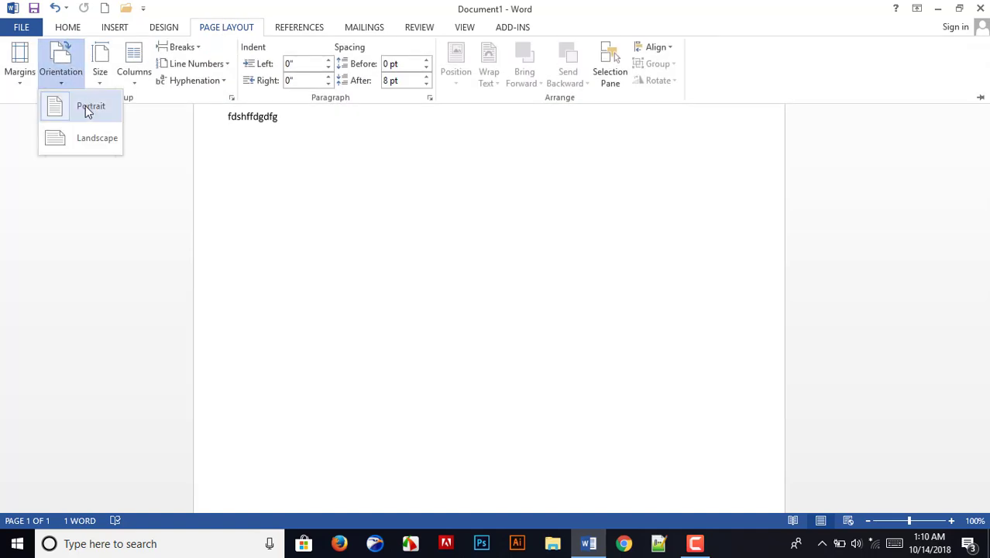
{"action": "left_click", "coordinate": [98, 139]}
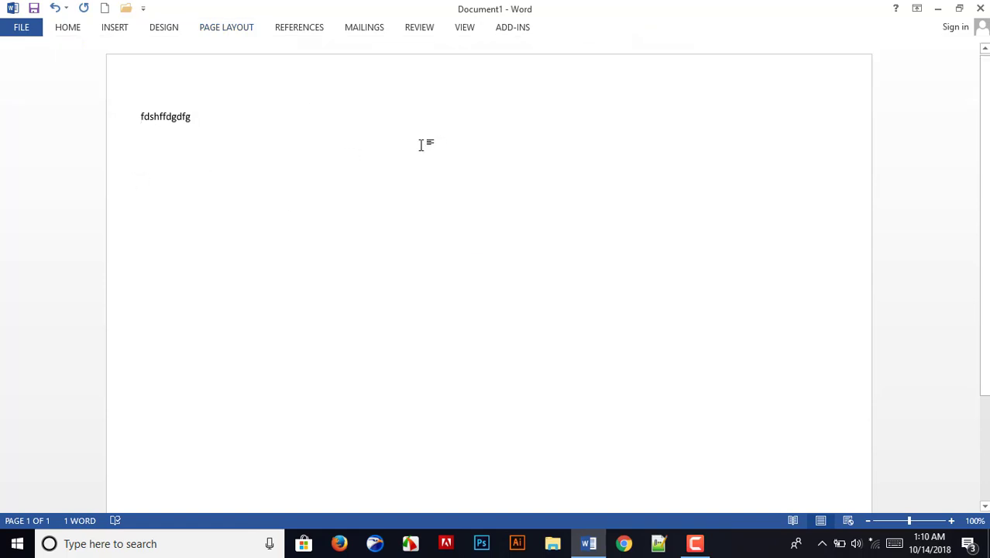
{"action": "scroll", "coordinate": [137, 177], "scroll_direction": "down", "scroll_amount": 3}
{"action": "scroll", "coordinate": [230, 186], "scroll_direction": "up", "scroll_amount": 3}
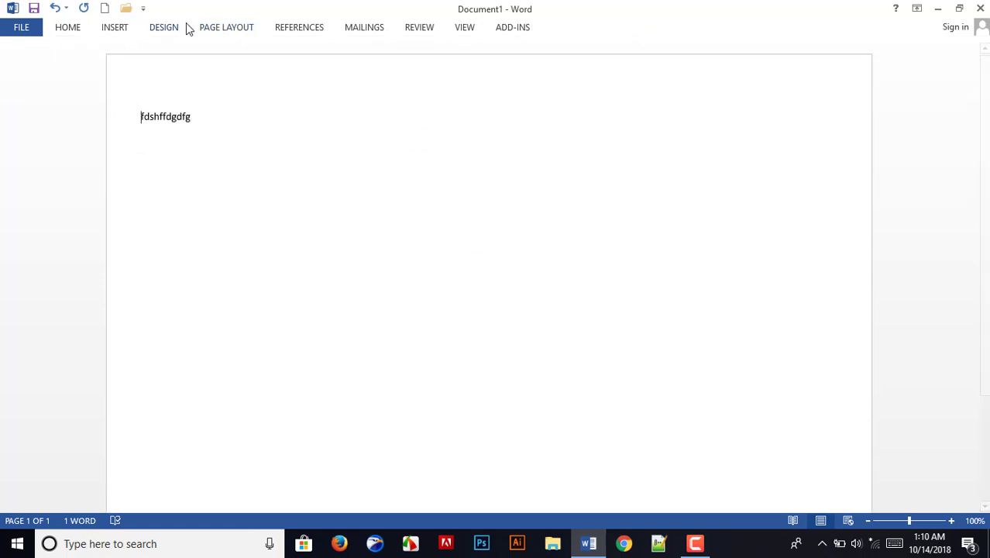
{"action": "left_click", "coordinate": [220, 28]}
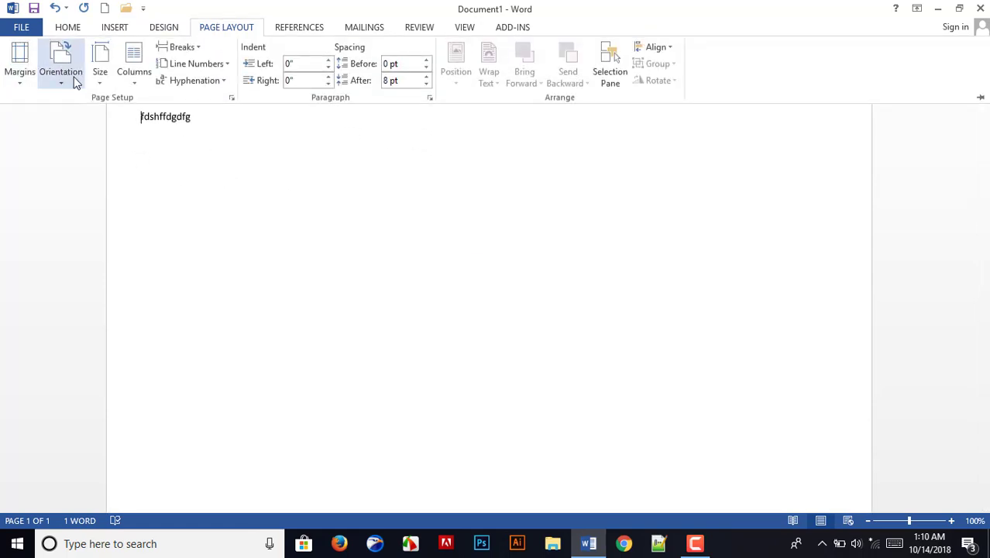
{"action": "left_click", "coordinate": [90, 81]}
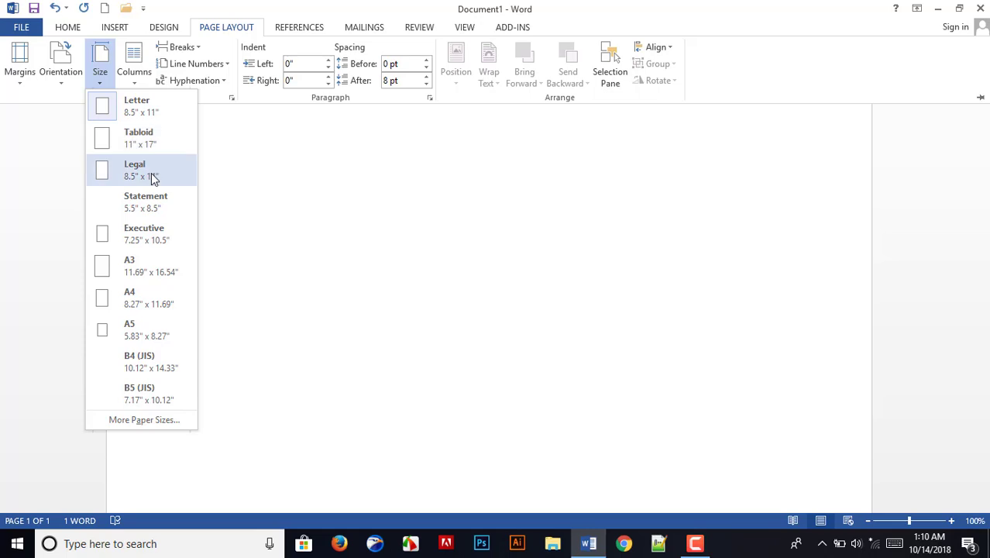
Set the paper size to A4 and the orientation back to Portrait.
{"action": "left_click", "coordinate": [152, 298]}
{"action": "left_click", "coordinate": [960, 288]}
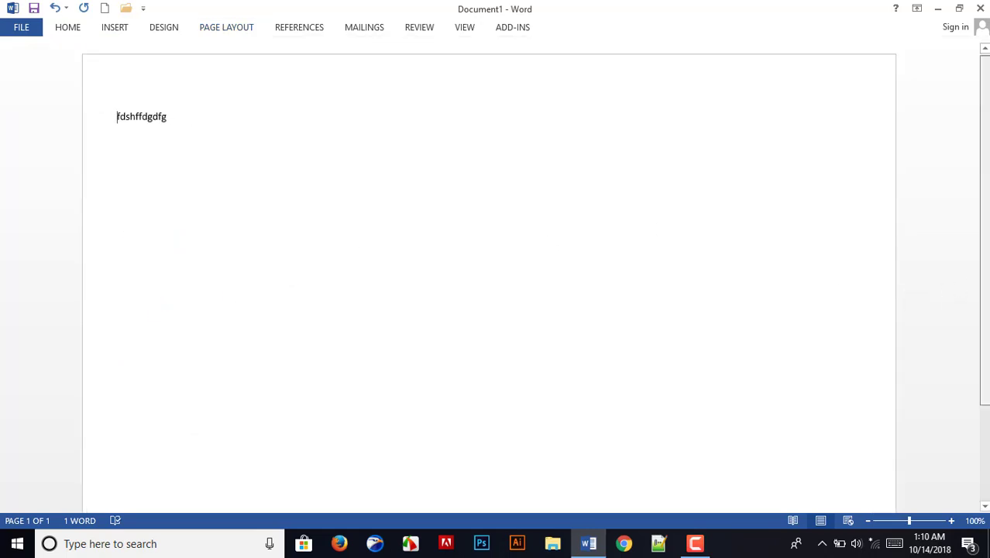
{"action": "left_click", "coordinate": [249, 33]}
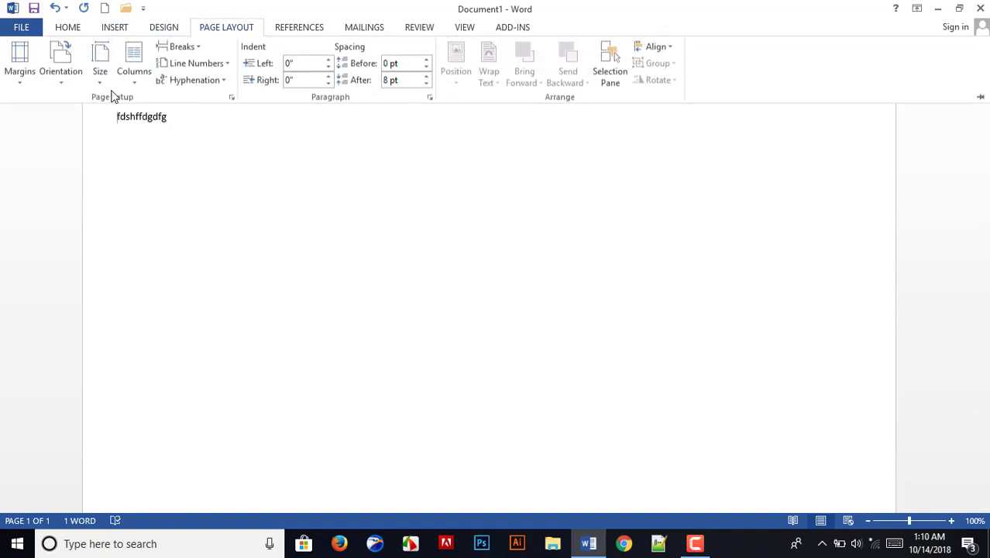
{"action": "left_click", "coordinate": [62, 72]}
{"action": "left_click", "coordinate": [91, 108]}
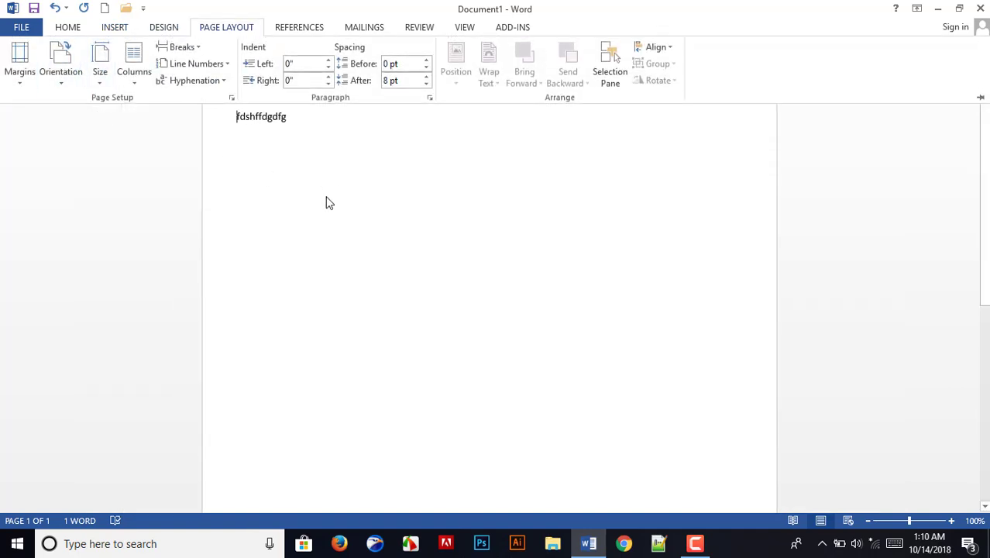
{"action": "left_click", "coordinate": [979, 217]}
{"action": "scroll", "coordinate": [463, 174], "scroll_direction": "down", "scroll_amount": 3}
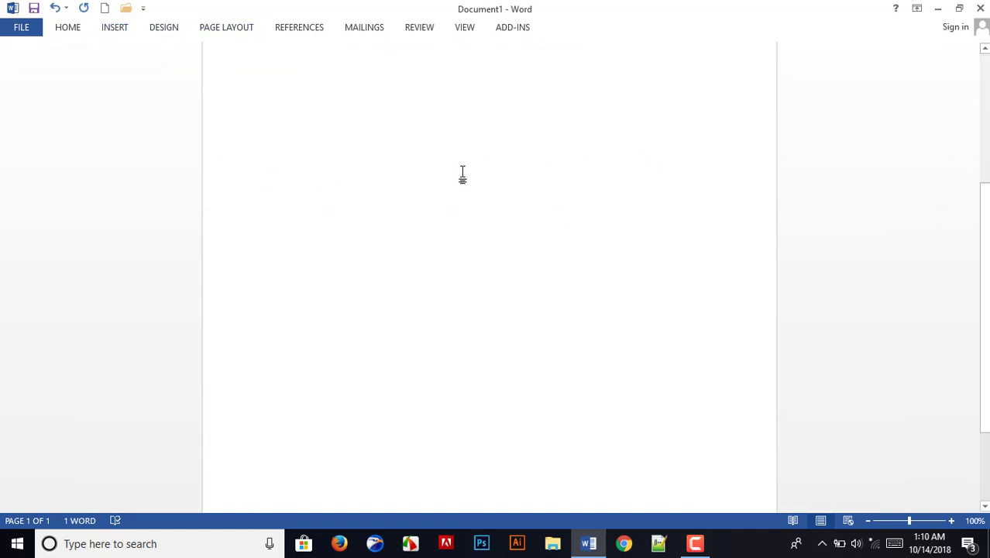
{"action": "scroll", "coordinate": [407, 215], "scroll_direction": "up", "scroll_amount": 5}
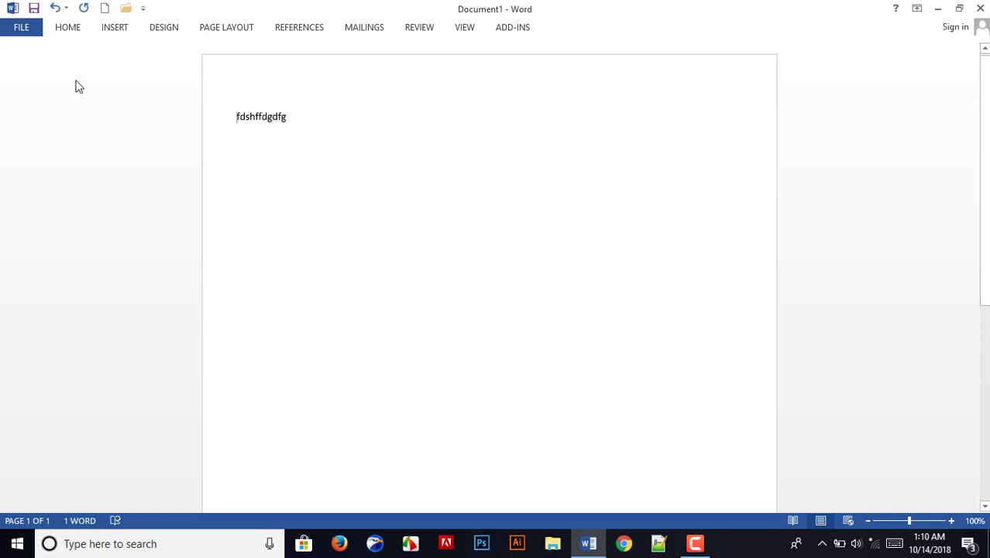
Change the paper size to Legal after trying Executive.
{"action": "left_click", "coordinate": [224, 29]}
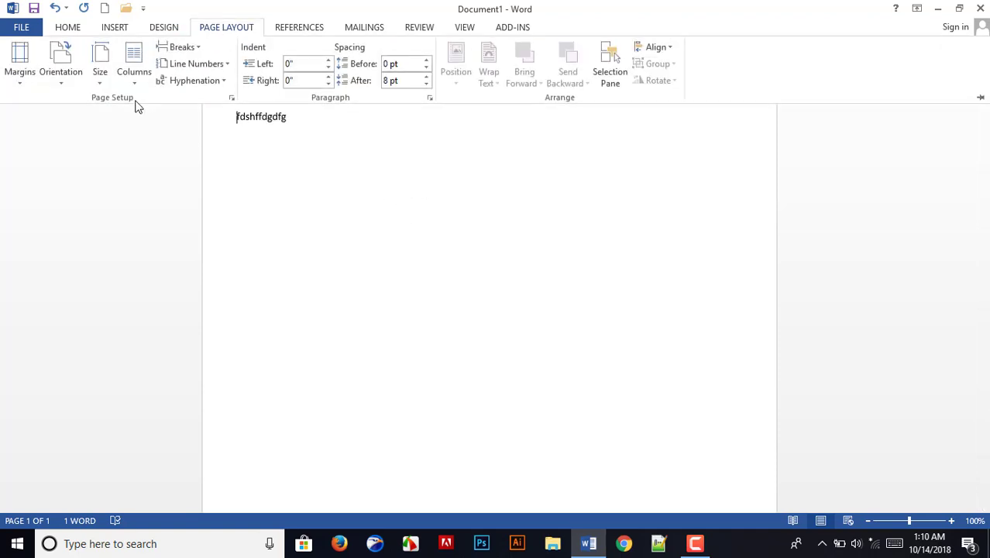
{"action": "left_click", "coordinate": [105, 77]}
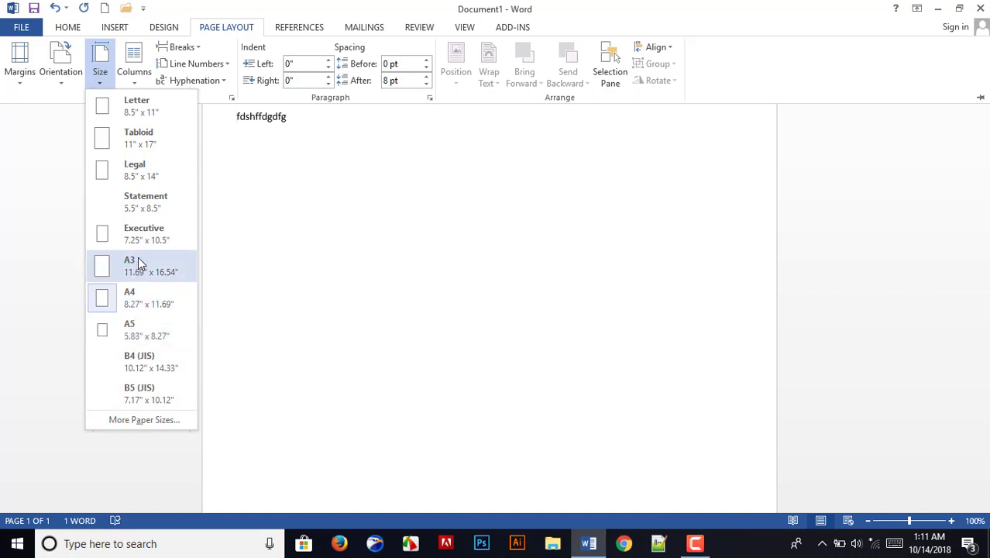
{"action": "key", "text": "Escape"}
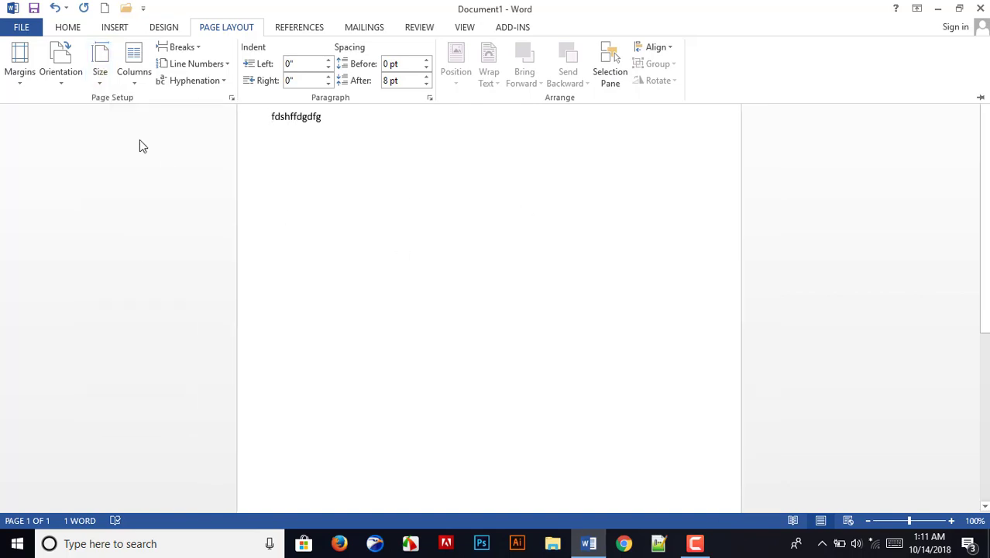
{"action": "left_click", "coordinate": [102, 76]}
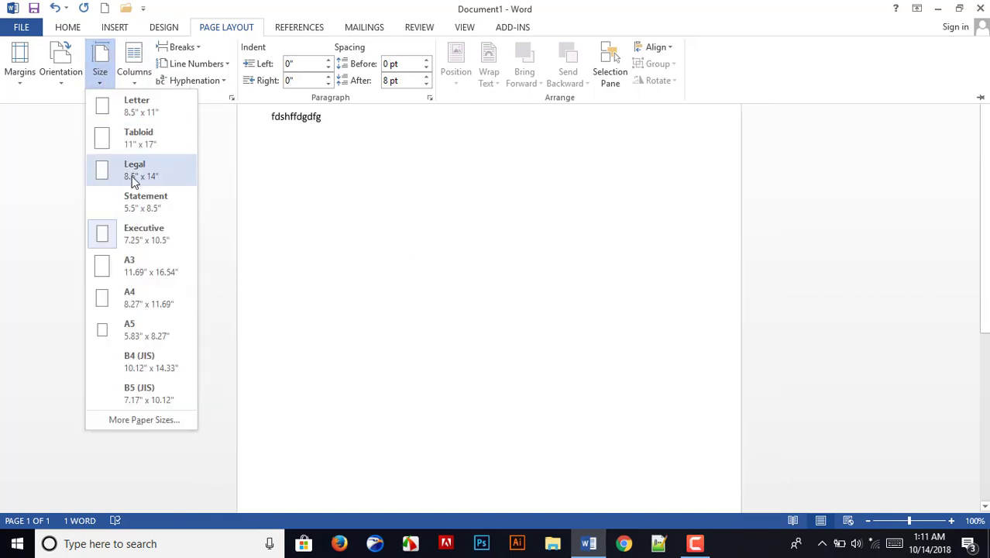
{"action": "left_click", "coordinate": [123, 132]}
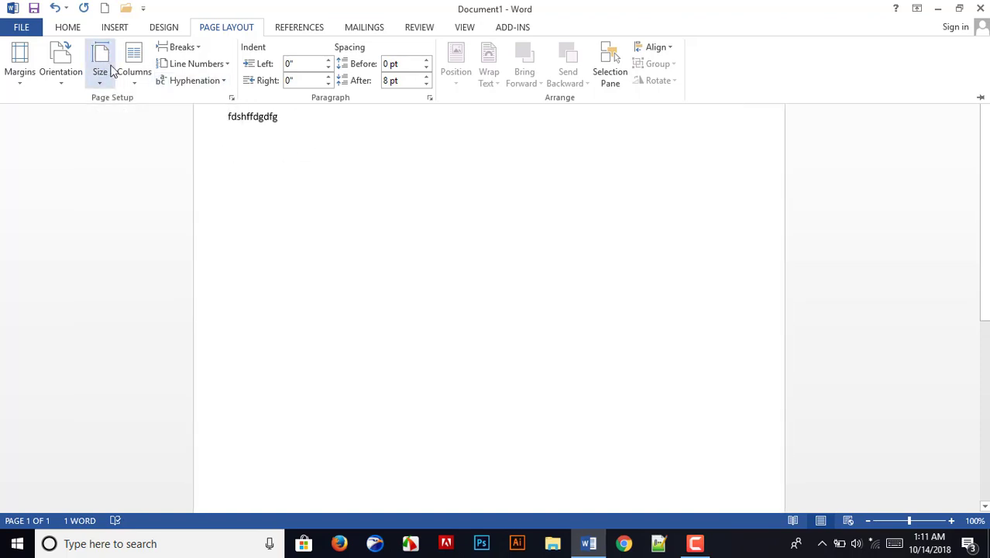
Append more filler letters to the end of the sample line, cancelling the Save As dialog.
{"action": "left_click", "coordinate": [138, 80]}
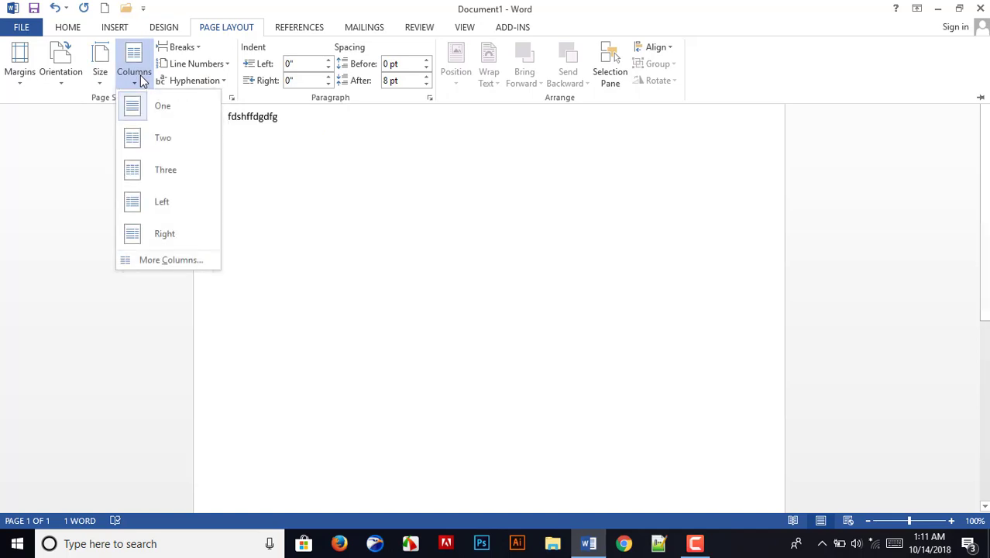
{"action": "left_click", "coordinate": [165, 138]}
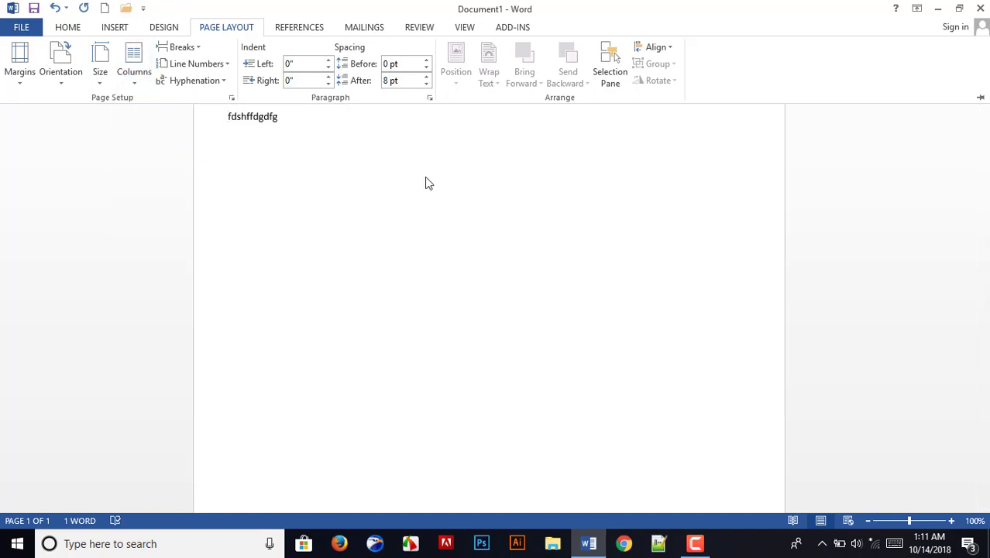
{"action": "left_click", "coordinate": [285, 122]}
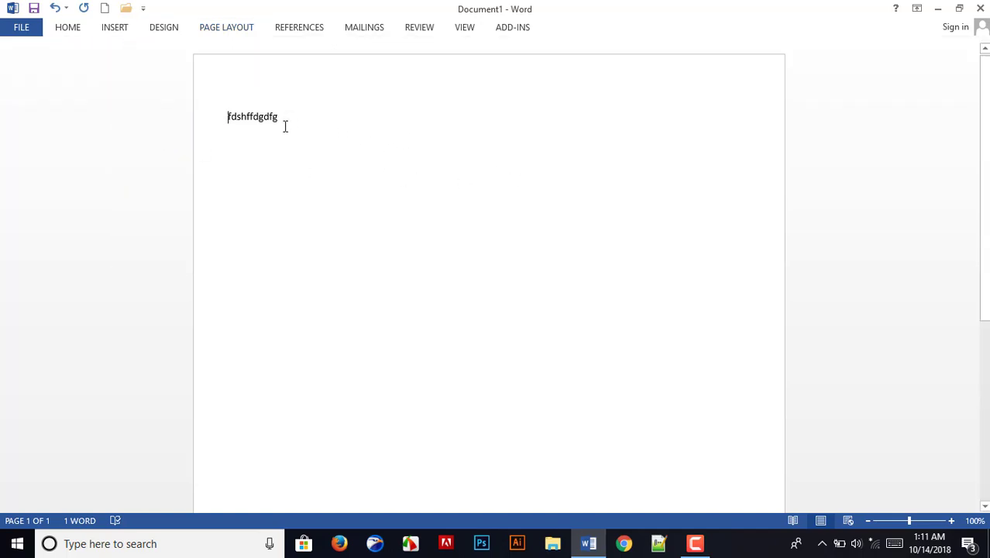
{"action": "type", "text": "dfgfdgf"}
{"action": "type", "text": "sjsfklgj"}
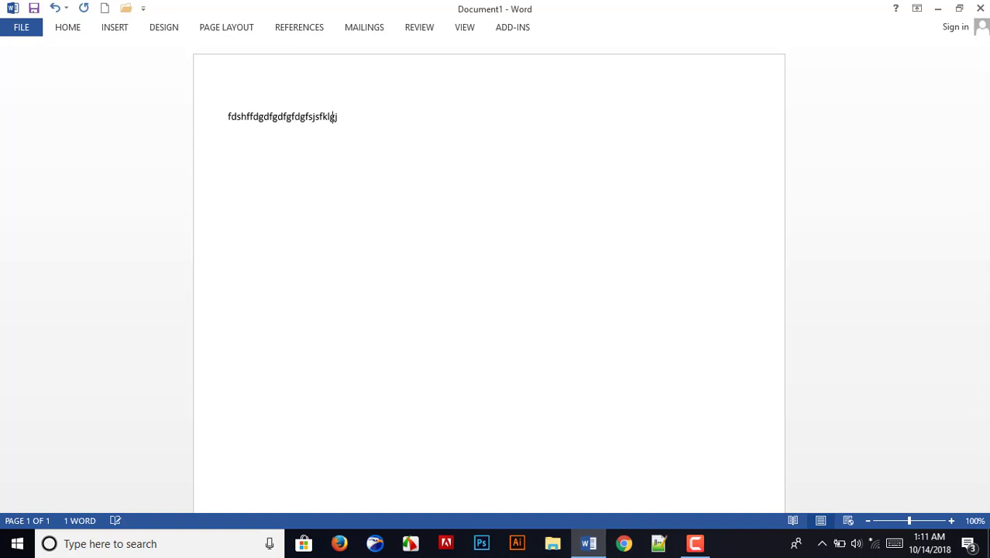
{"action": "type", "text": "kdslfgkjdfglkjshlfgkjdfgk"}
{"action": "key", "text": "F12"}
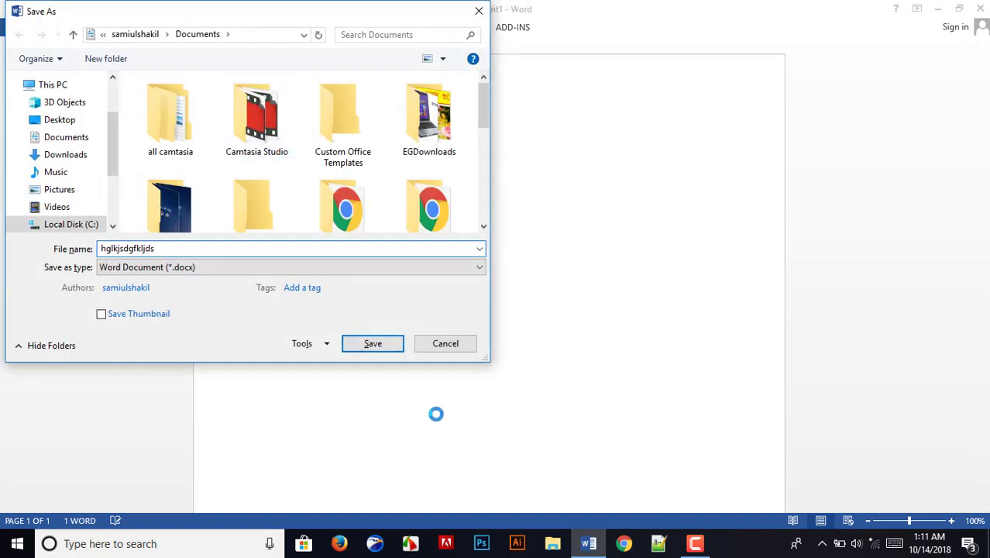
{"action": "left_click", "coordinate": [440, 344]}
Add more filler and start a new line of filler text beginning 'sdfg'.
{"action": "type", "text": "dfgdfgfdgfsjsfklgjkdslfgkjdfglkjshlgkjshlgkdfgdf"}
{"action": "key", "text": "Return"}
{"action": "type", "text": "sdfg"}
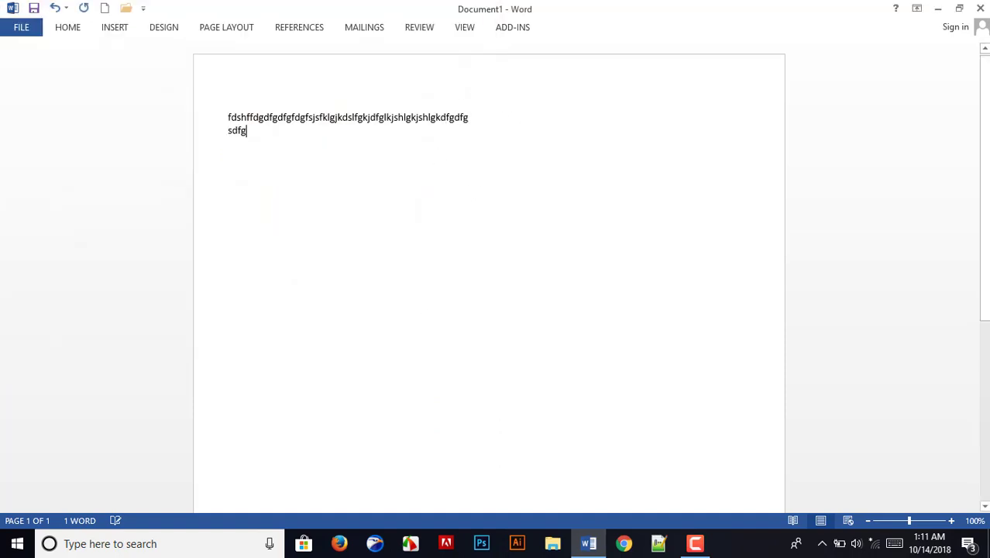
{"action": "type", "text": "sdfgdsfgsdfgsdfgsgfs"}
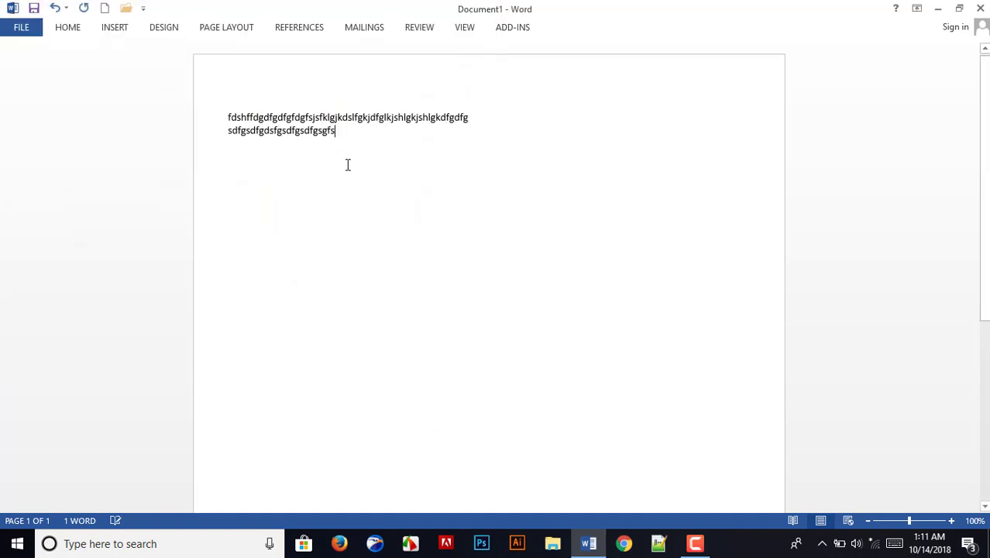
{"action": "type", "text": "dfgsdfgsdfgsdfgsfg"}
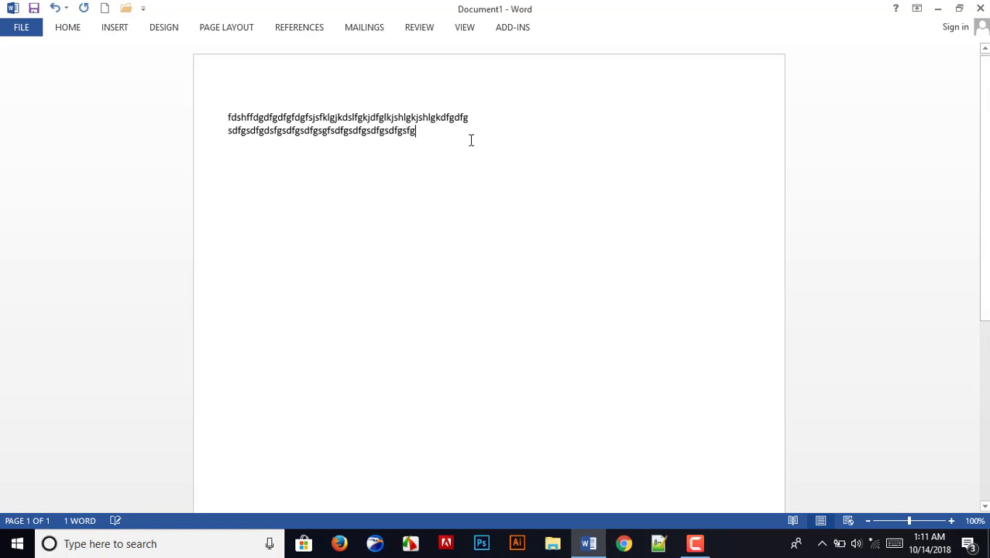
{"action": "type", "text": "sdfgsdfgsdgsdfgsdg"}
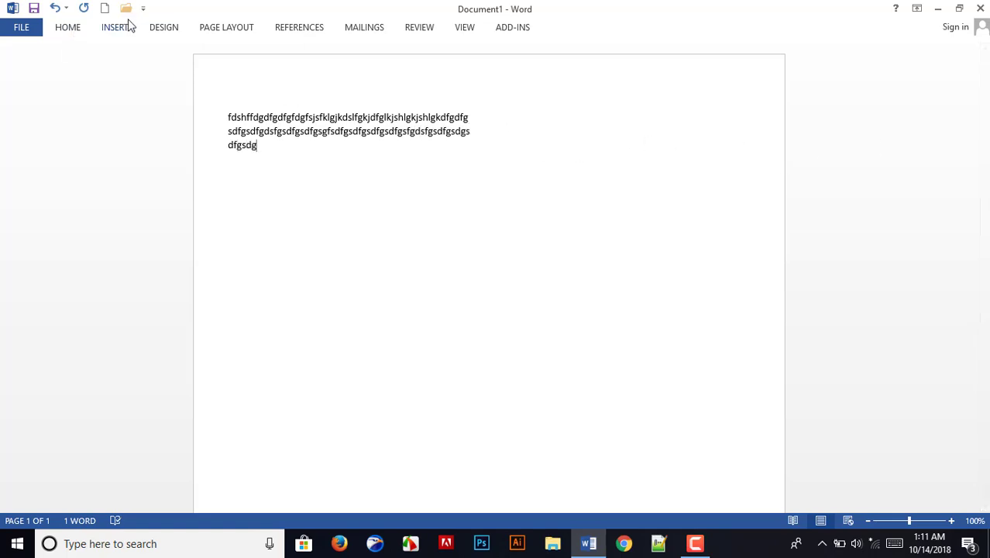
Try the Three columns layout, then switch to the Left column preset.
{"action": "left_click", "coordinate": [221, 28]}
{"action": "left_click", "coordinate": [137, 75]}
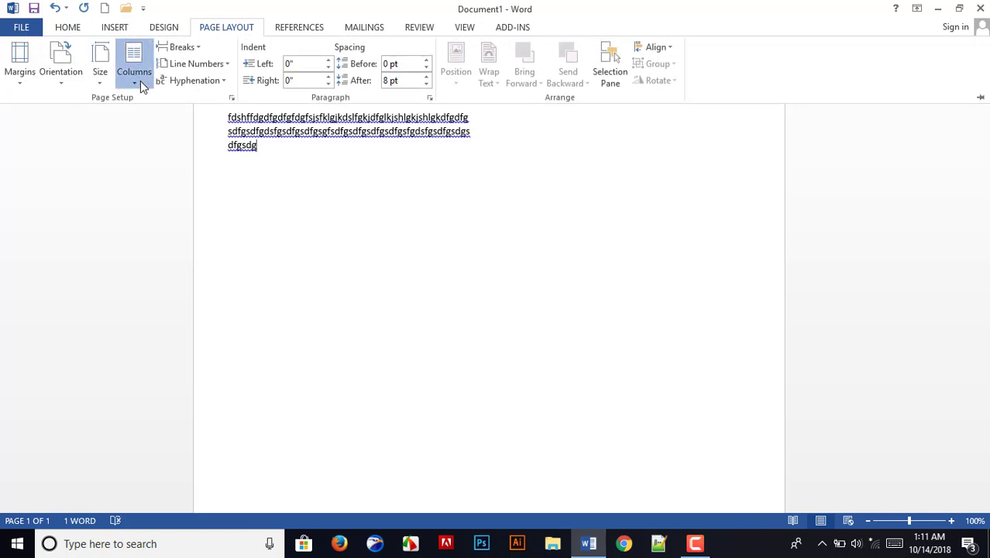
{"action": "left_click", "coordinate": [173, 164]}
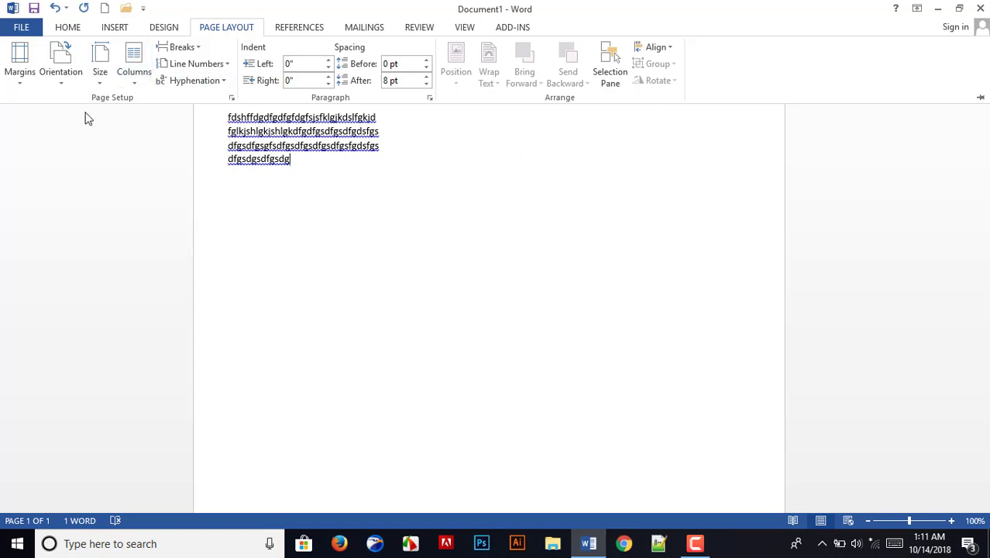
{"action": "left_click", "coordinate": [139, 78]}
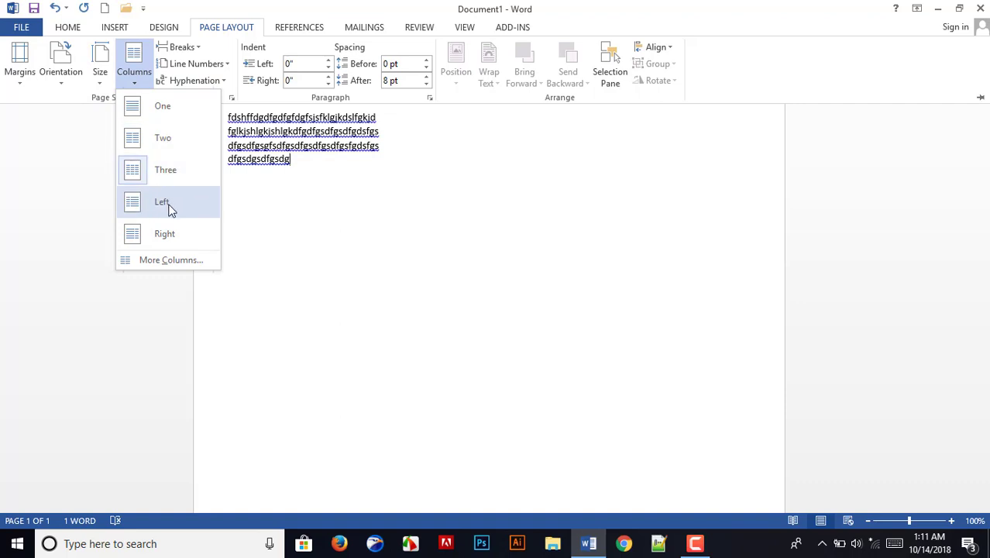
{"action": "left_click", "coordinate": [169, 208]}
Review the Left layout's 2.17" and 4.83" column widths in More Columns without changing them.
{"action": "left_click", "coordinate": [155, 76]}
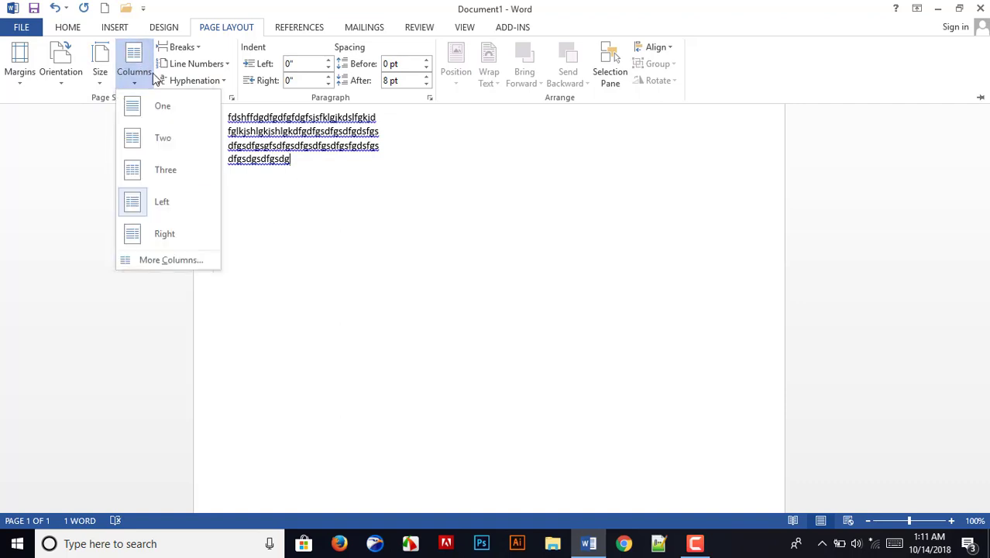
{"action": "left_click", "coordinate": [174, 260]}
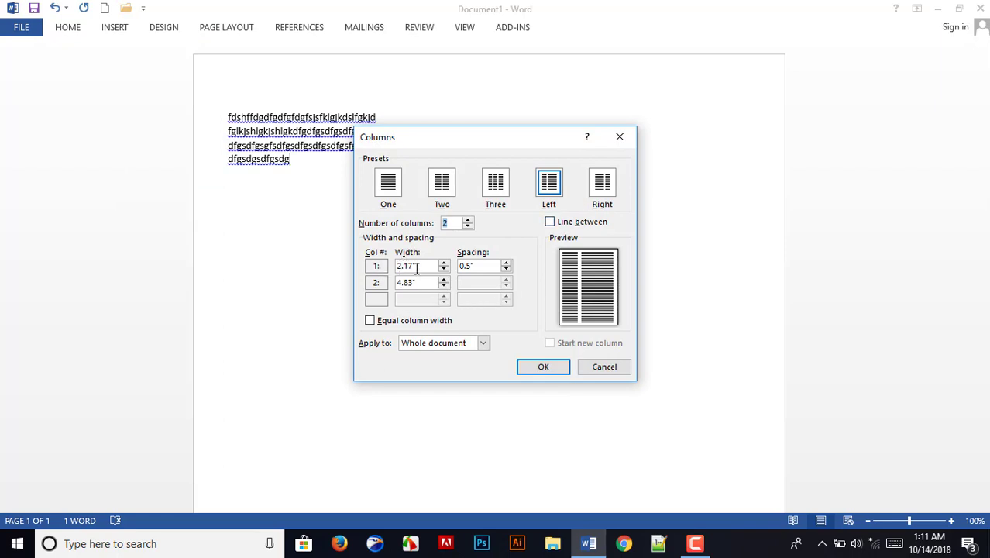
{"action": "left_click", "coordinate": [594, 363]}
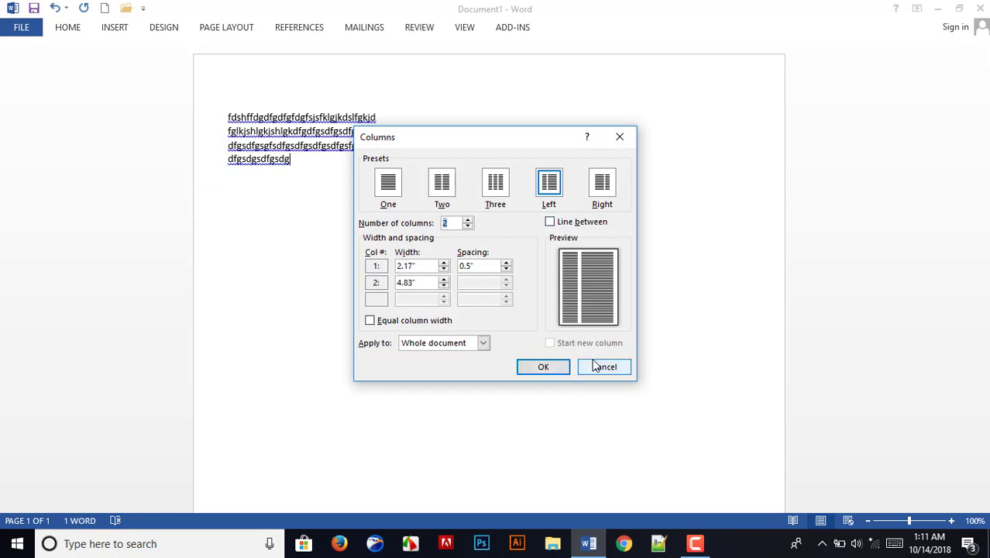
{"action": "left_click", "coordinate": [223, 31]}
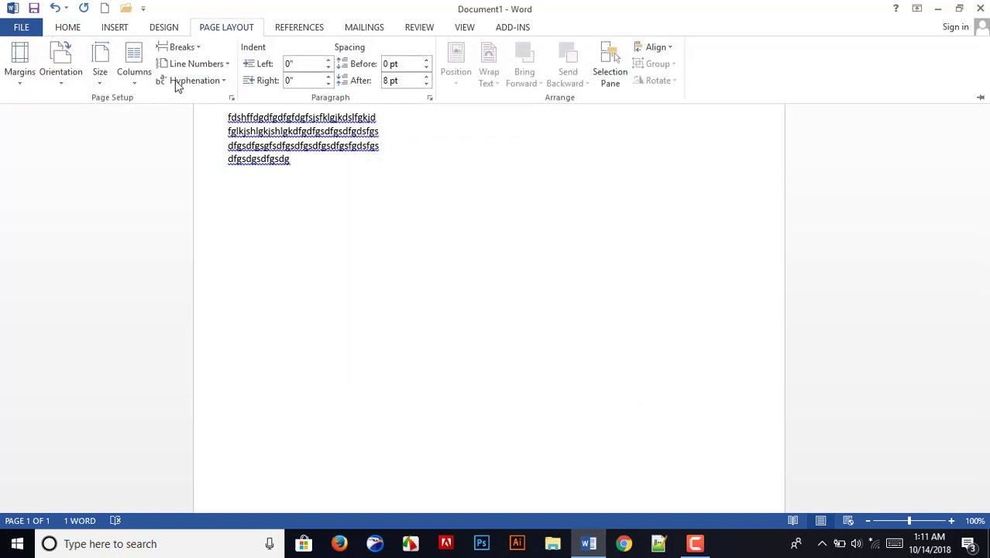
Check Line Numbers without adding any, then adjust the left indent up and back to 0.4".
{"action": "left_click", "coordinate": [228, 63]}
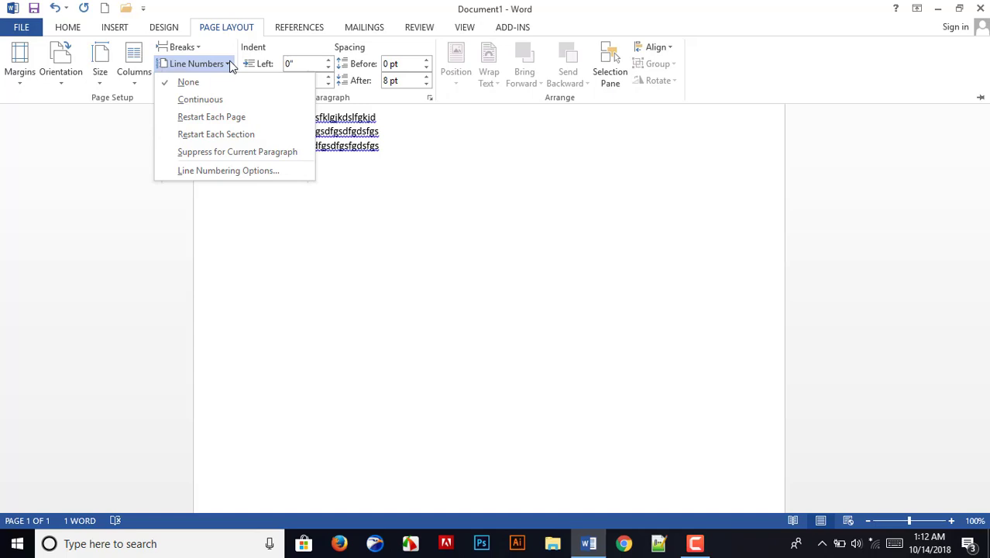
{"action": "left_click", "coordinate": [229, 62]}
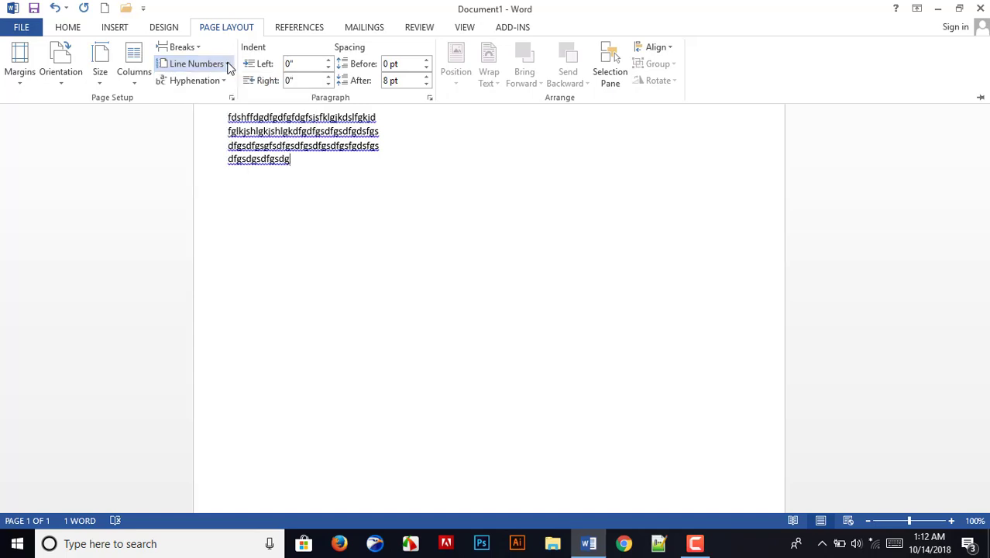
{"action": "left_click", "coordinate": [328, 69]}
{"action": "left_click", "coordinate": [328, 61]}
{"action": "left_click", "coordinate": [328, 61]}
{"action": "left_click", "coordinate": [329, 61]}
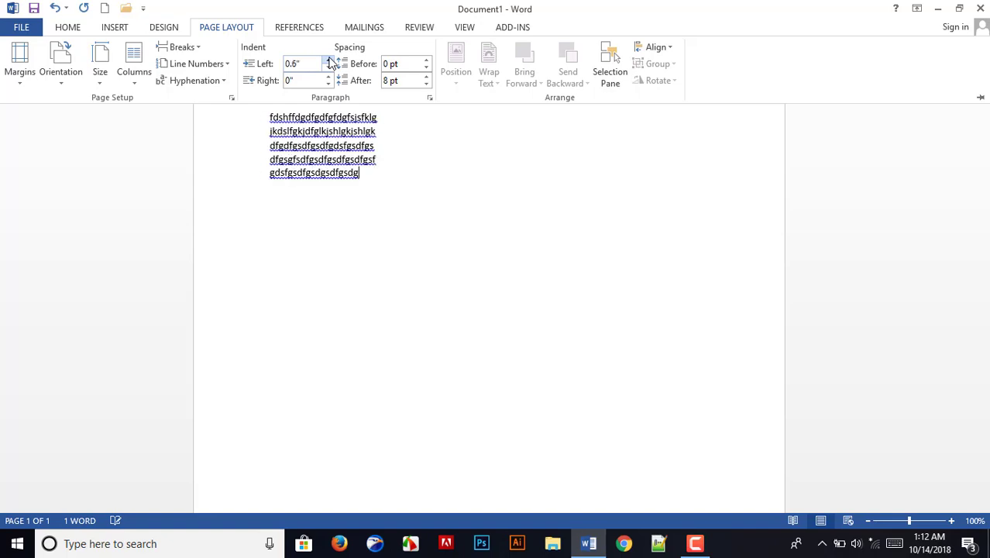
{"action": "left_click", "coordinate": [329, 60]}
{"action": "left_click", "coordinate": [329, 60]}
{"action": "left_click", "coordinate": [328, 69]}
{"action": "left_click", "coordinate": [328, 69]}
{"action": "left_click", "coordinate": [329, 69]}
{"action": "left_click", "coordinate": [328, 69]}
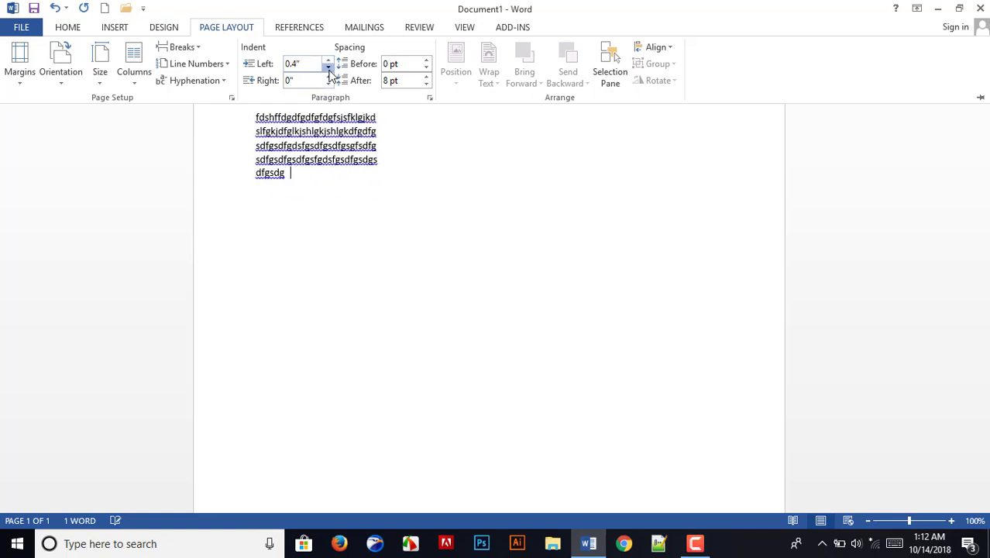
{"action": "left_click", "coordinate": [328, 69]}
{"action": "left_click", "coordinate": [329, 69]}
{"action": "left_click", "coordinate": [329, 69]}
Bring the left indent down to 0.1" and set the right indent to -0.1".
{"action": "left_click", "coordinate": [328, 84]}
{"action": "left_click", "coordinate": [328, 85]}
{"action": "left_click", "coordinate": [329, 85]}
{"action": "left_click", "coordinate": [329, 84]}
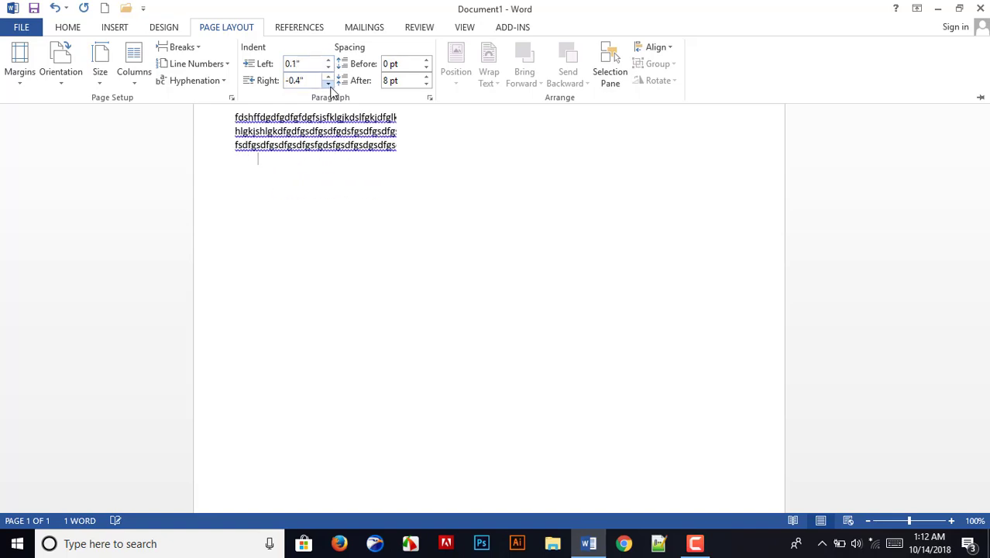
{"action": "left_click", "coordinate": [329, 77]}
{"action": "left_click", "coordinate": [328, 76]}
{"action": "left_click", "coordinate": [328, 77]}
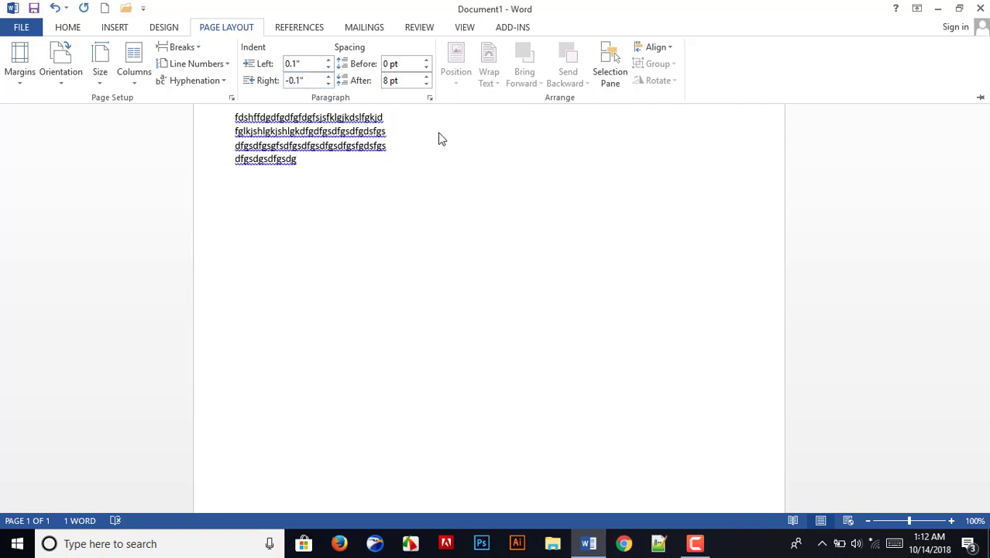
{"action": "left_click", "coordinate": [419, 28]}
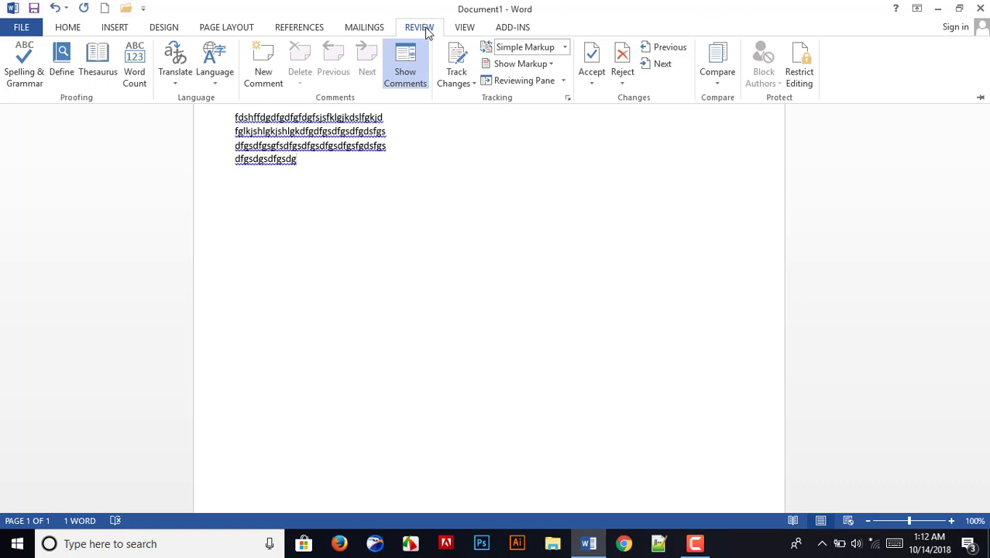
{"action": "left_click", "coordinate": [43, 85]}
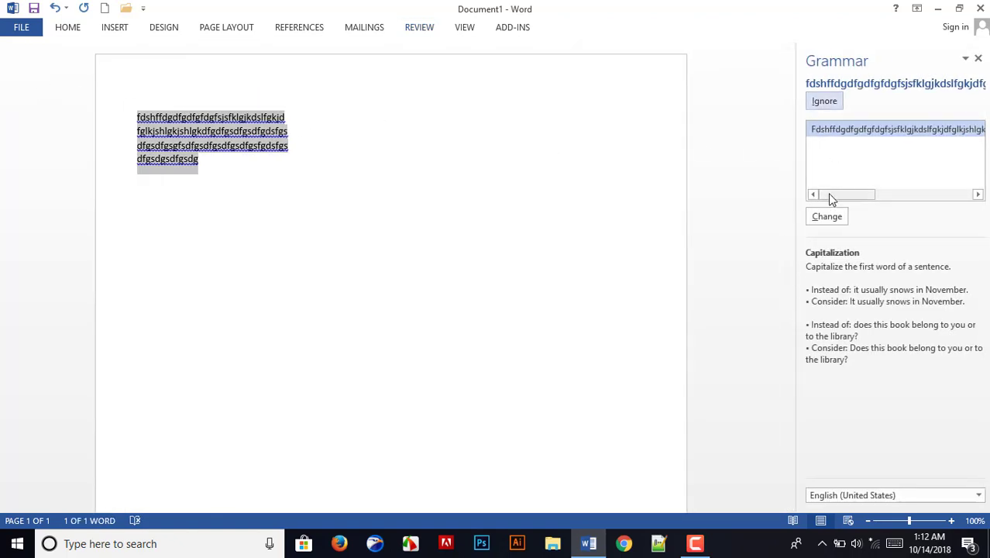
{"action": "left_click", "coordinate": [977, 58]}
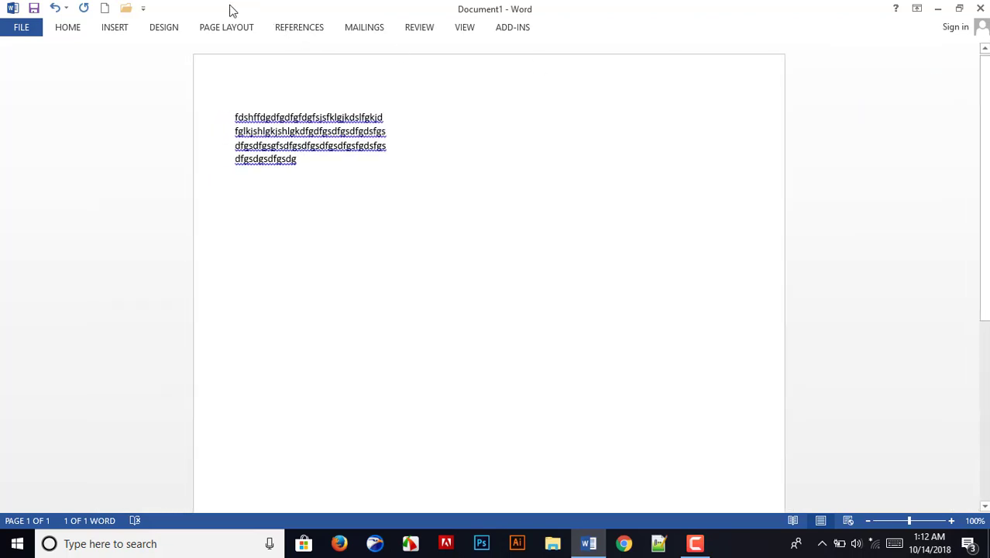
{"action": "left_click", "coordinate": [230, 33]}
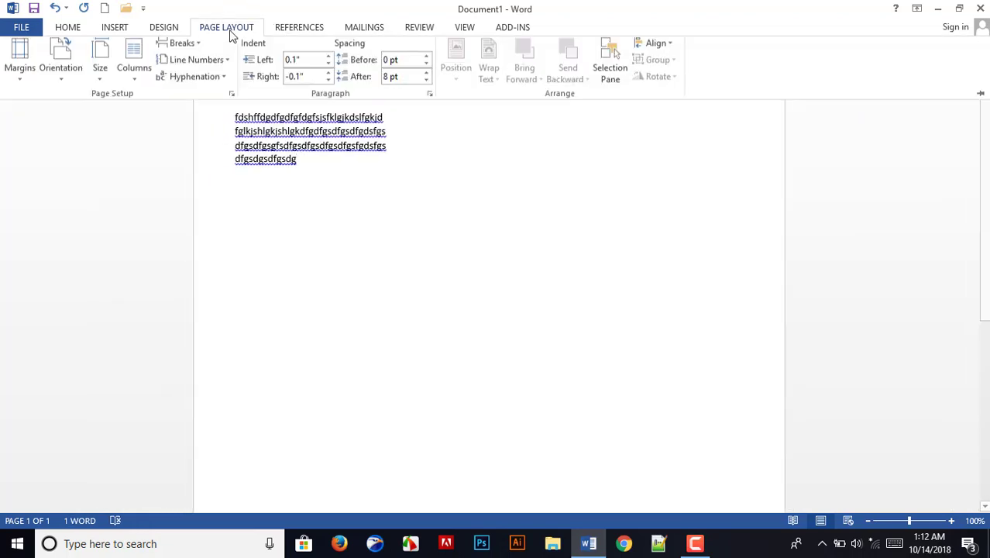
{"action": "left_click", "coordinate": [418, 30]}
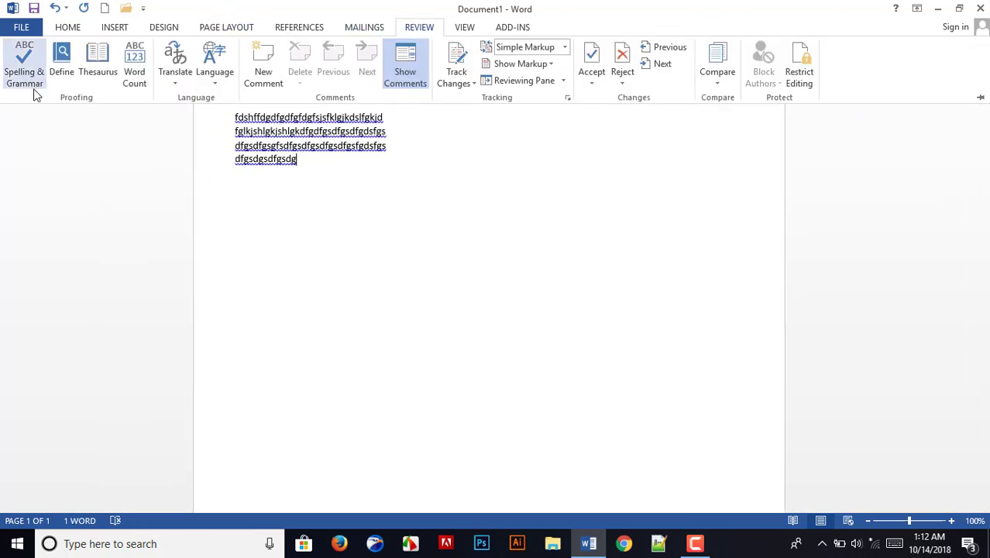
{"action": "left_click", "coordinate": [136, 81]}
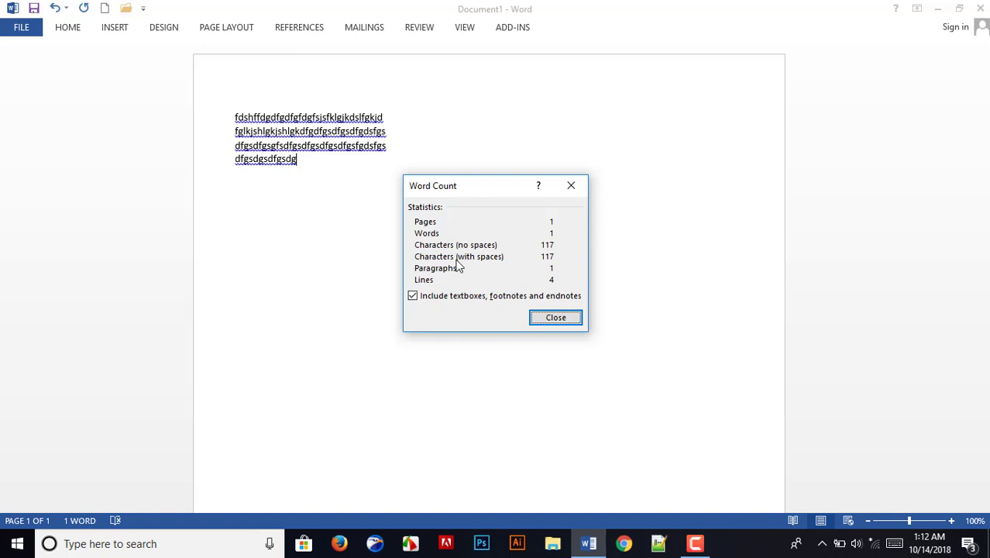
{"action": "left_click", "coordinate": [570, 317]}
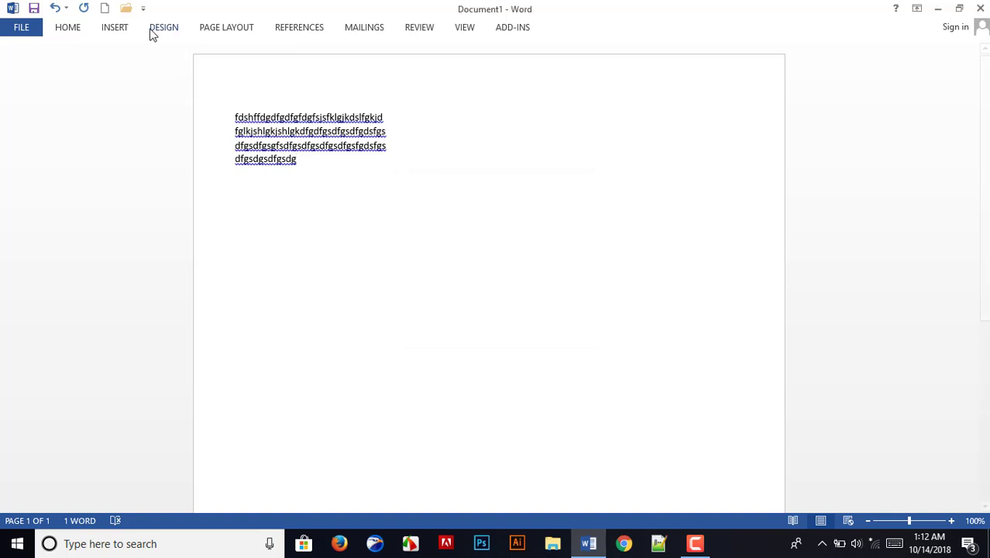
{"action": "left_click", "coordinate": [406, 31]}
{"action": "left_click", "coordinate": [422, 140]}
{"action": "left_click", "coordinate": [228, 33]}
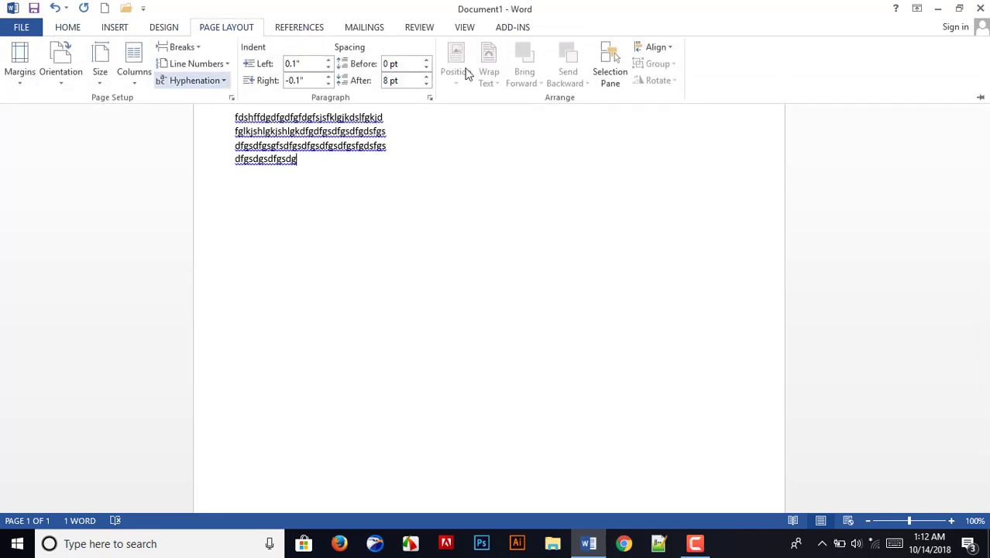
{"action": "left_click", "coordinate": [361, 163]}
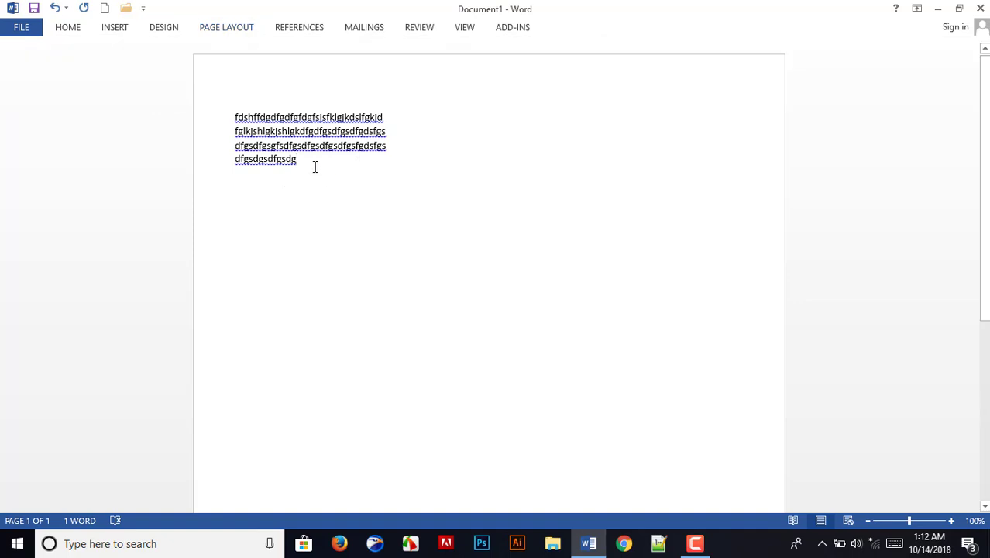